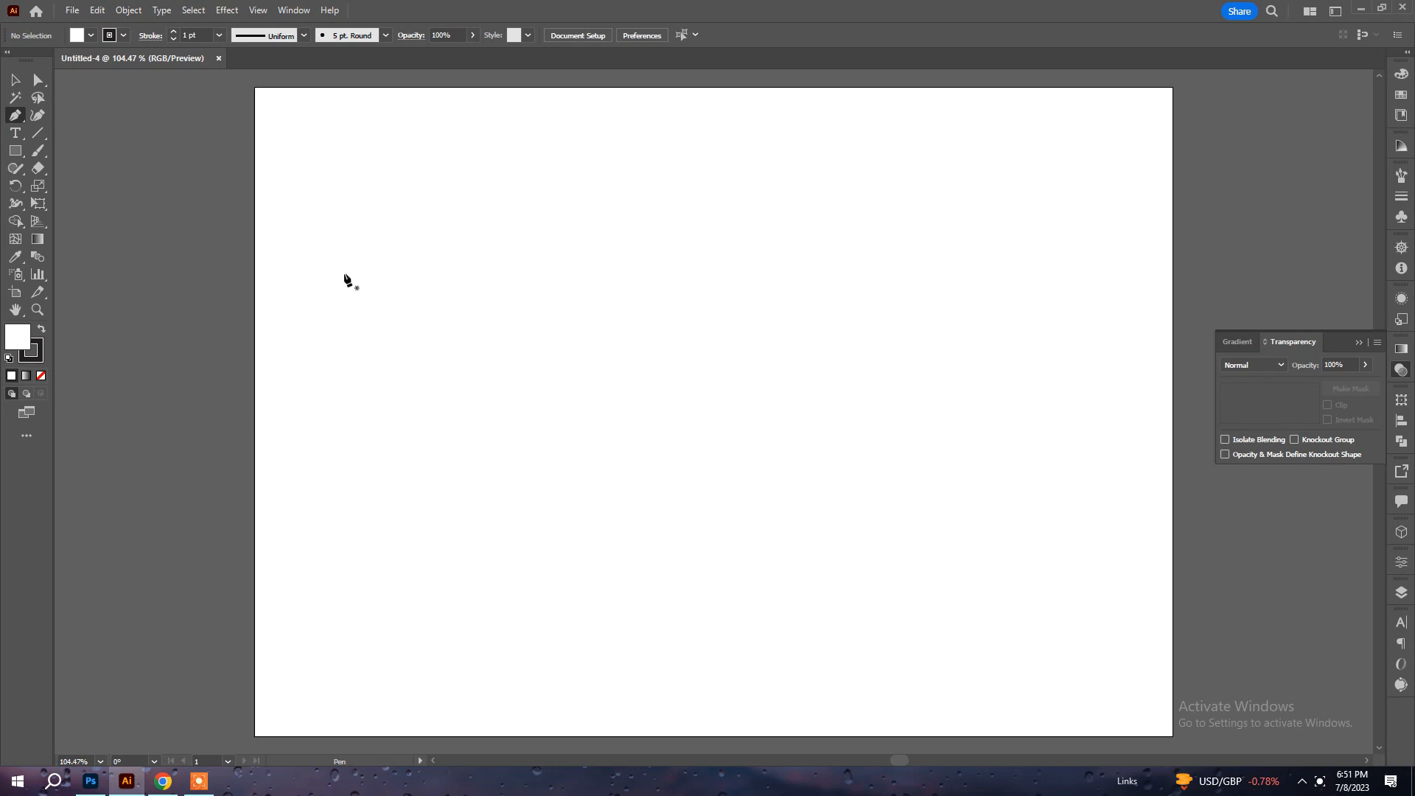
Draw a closed wavy shape with the Pen tool over the artboard's upper-left corner, extending beyond the artboard edges.
left_click(230, 317)
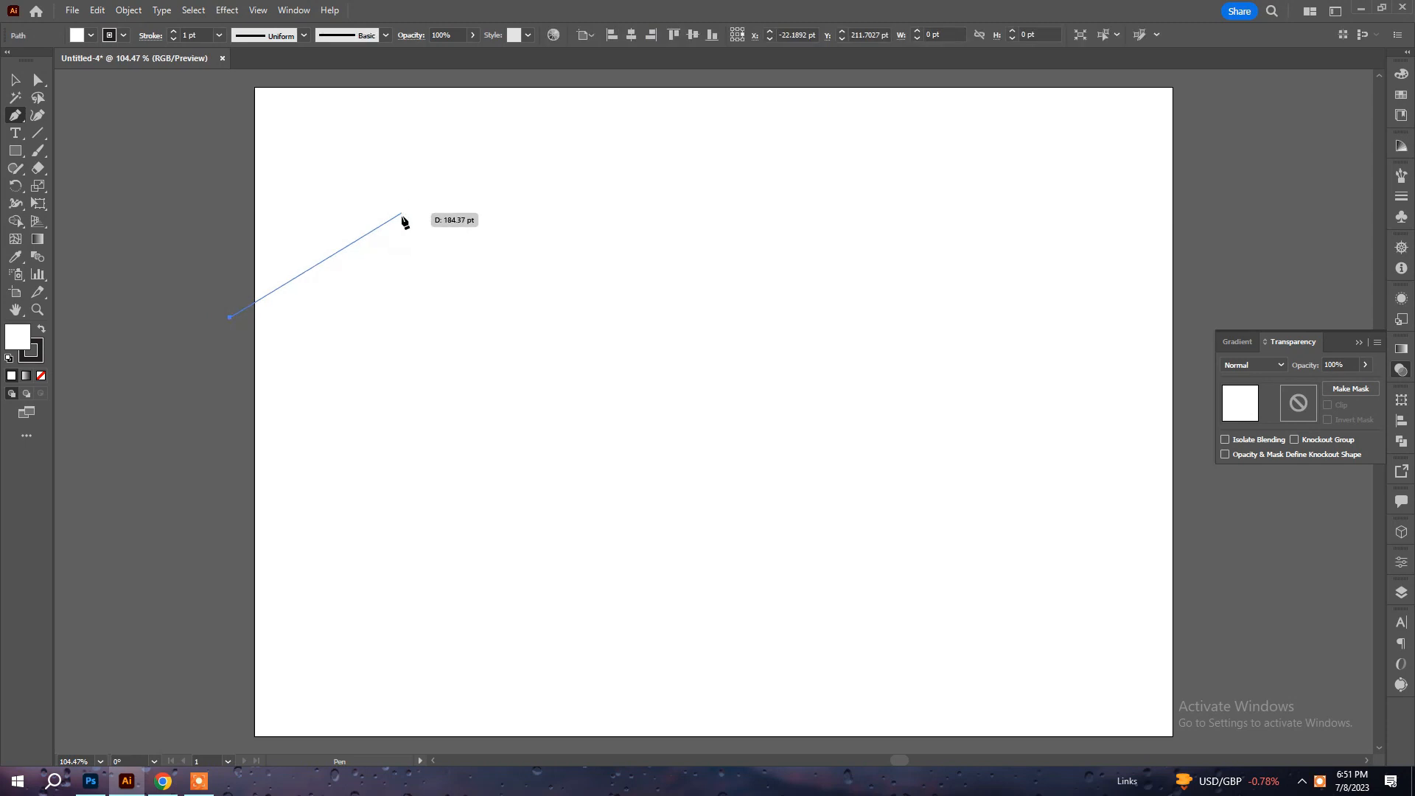
left_click_drag(421, 252, 541, 303)
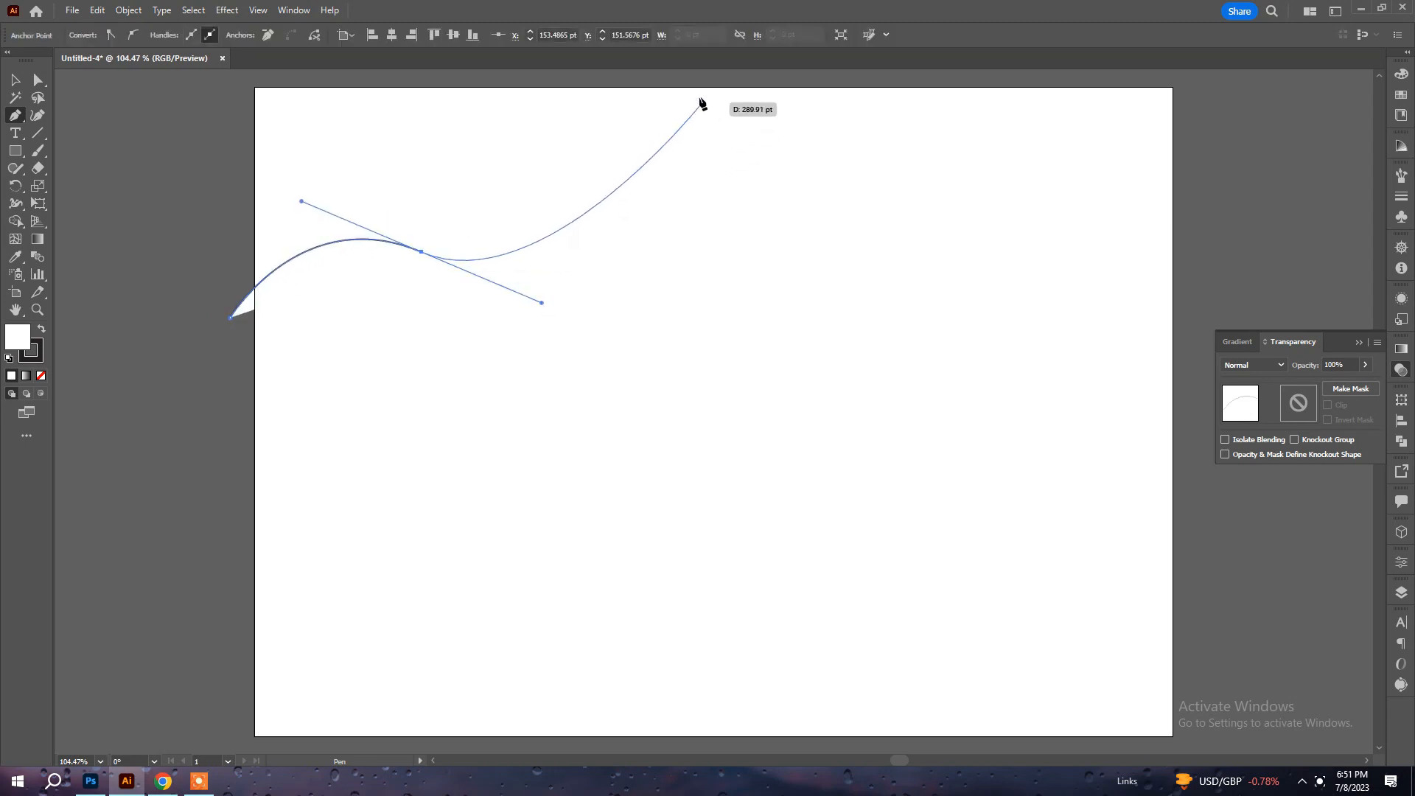
left_click_drag(694, 87, 693, 256)
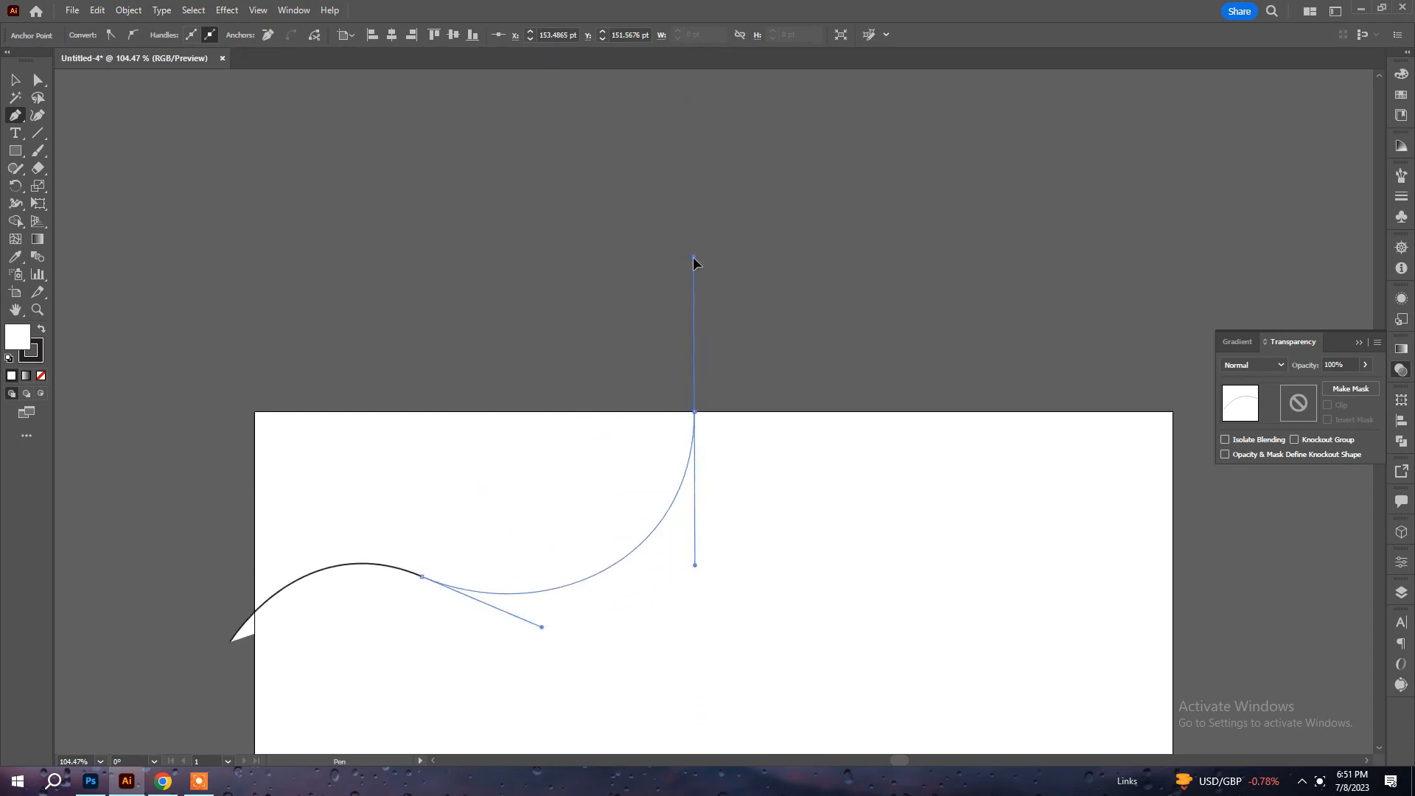
left_click_drag(567, 312, 254, 318)
left_click(244, 318)
left_click_drag(142, 424, 141, 439)
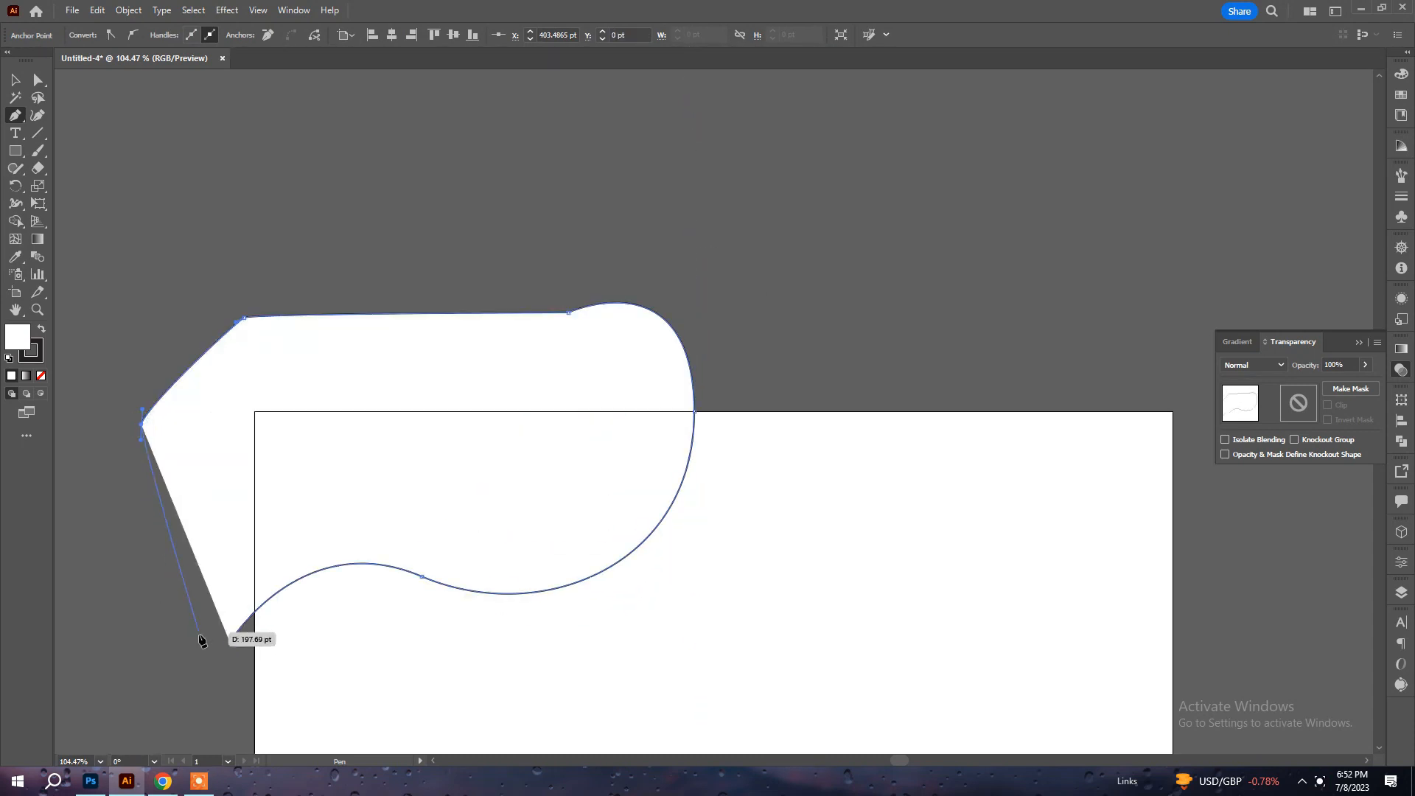
Swap the shape's fill and stroke colours to give it a black fill, and remove its stroke.
left_click(42, 330)
left_click(29, 358)
key("slash")
left_click(17, 337)
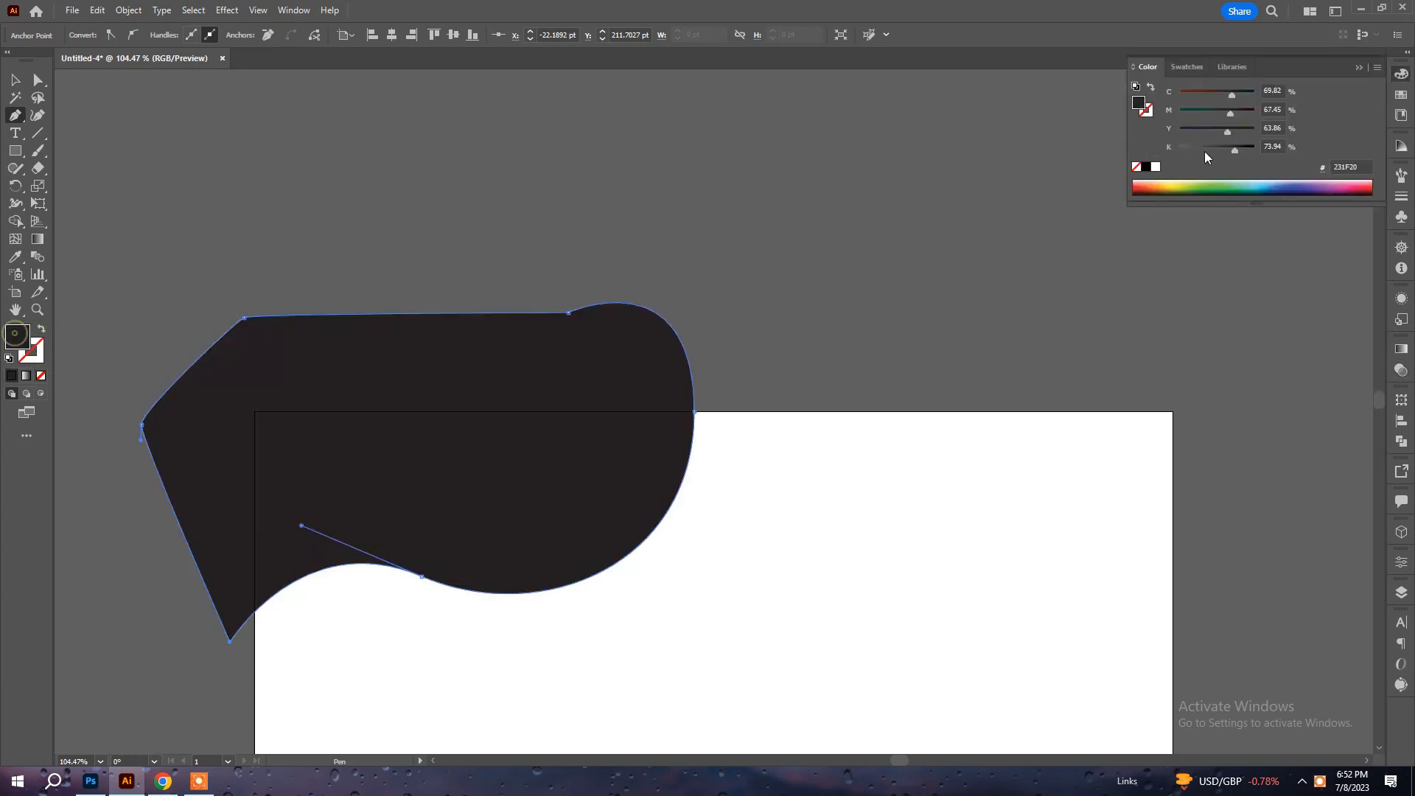
Set the shape's fill to orange with C 0, M 36, Y 100, K 0 and deselect it.
left_click(1255, 185)
left_click_drag(1193, 98, 1179, 98)
left_click(1188, 109)
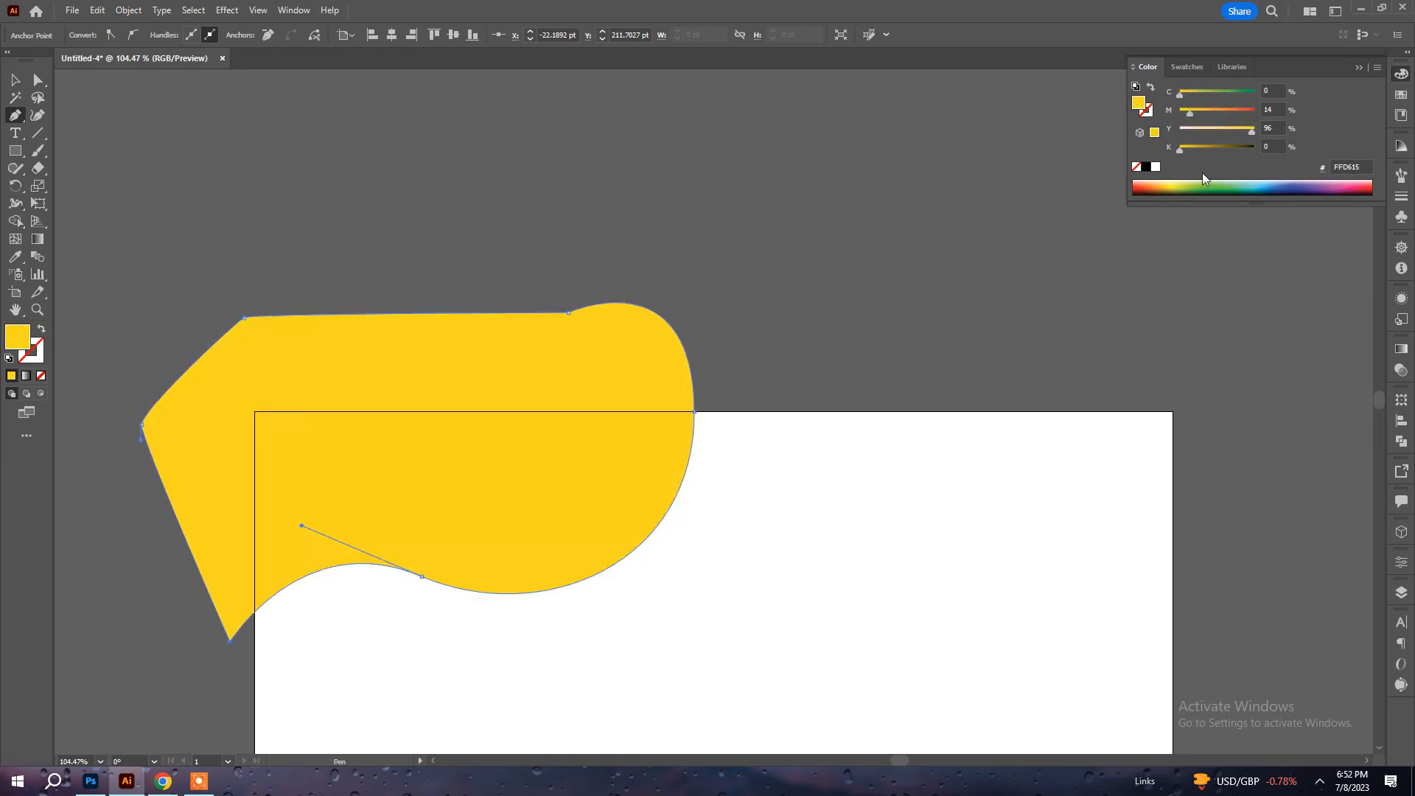
left_click_drag(1206, 132, 1279, 121)
left_click(1215, 116)
left_click(1207, 110)
key("a")
left_click(795, 212)
Draw a second closed wavy shape with the Pen tool along the artboard's upper edge, overlapping the orange shape.
key("space")
left_click_drag(770, 472, 759, 275)
left_click(541, 306)
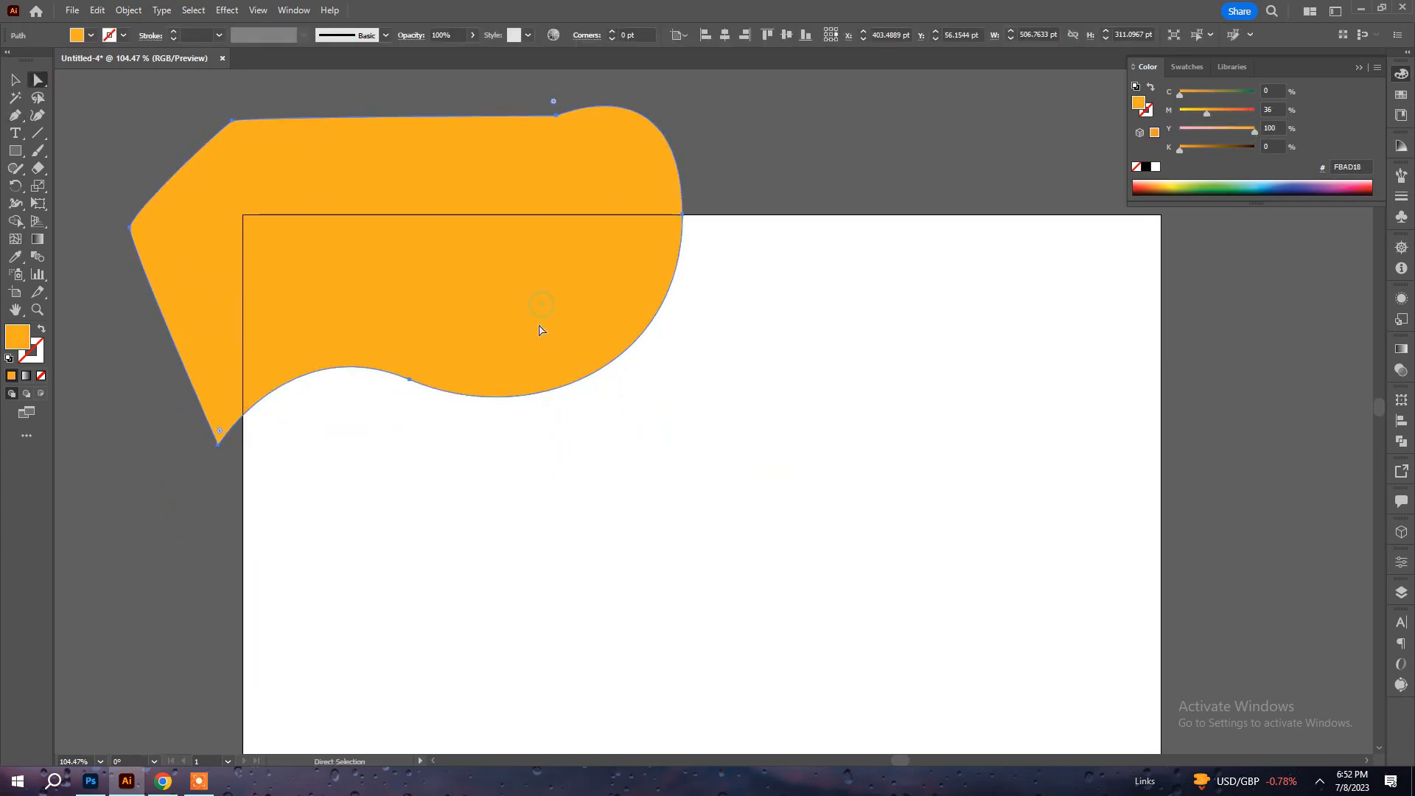
left_click_drag(557, 475, 542, 432)
left_click(641, 463)
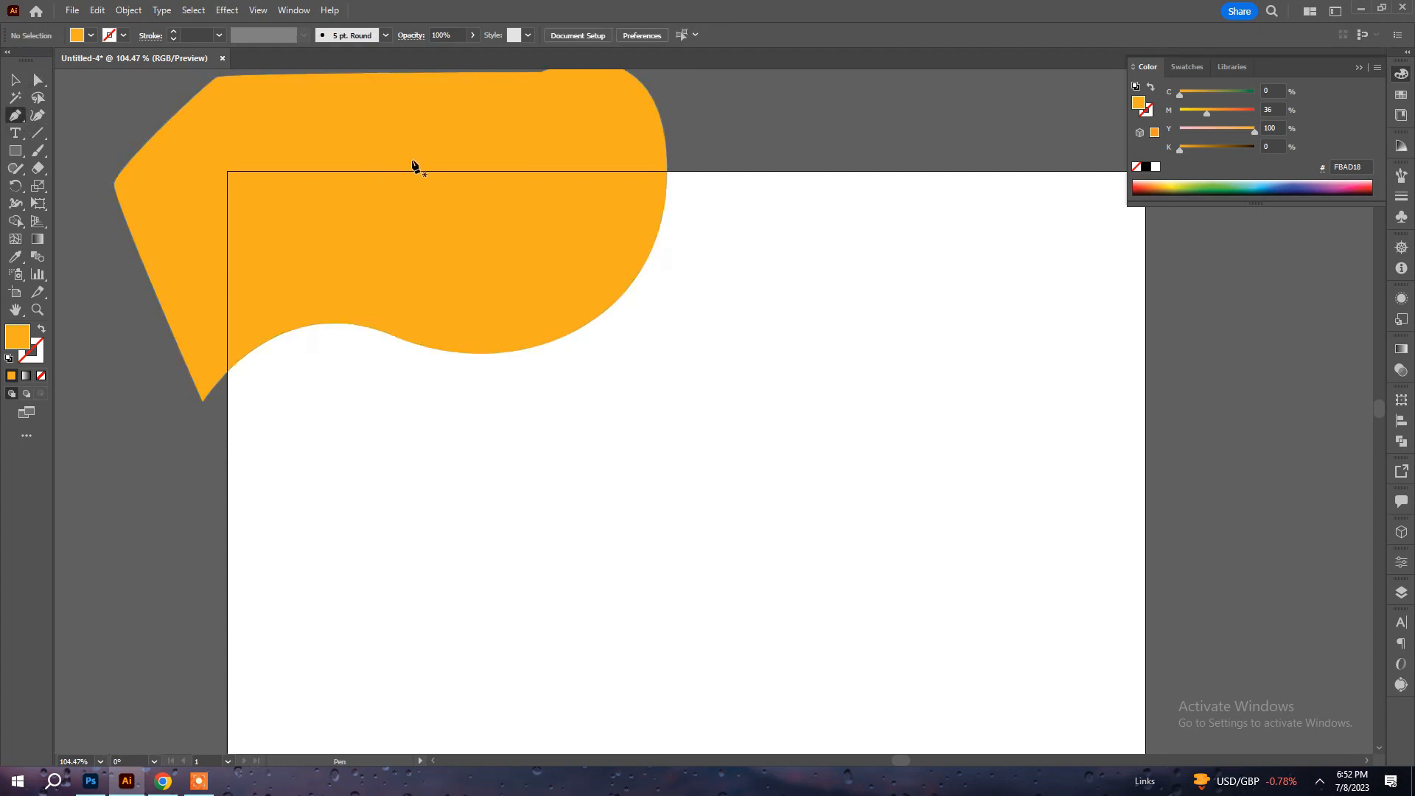
left_click(368, 164)
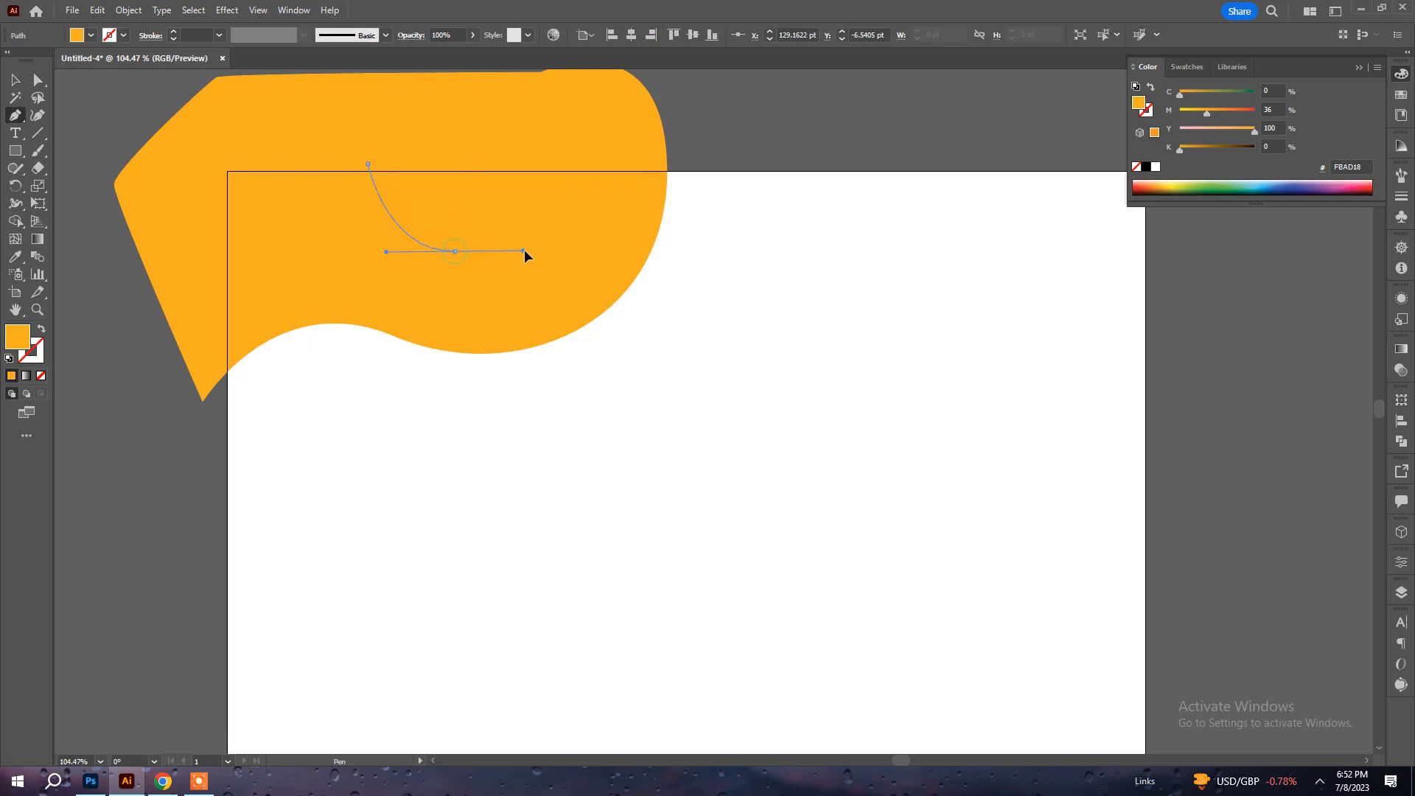
left_click_drag(525, 255, 529, 251)
left_click_drag(652, 232, 725, 265)
left_click_drag(942, 171, 962, 96)
left_click_drag(558, 97, 487, 97)
left_click(384, 101)
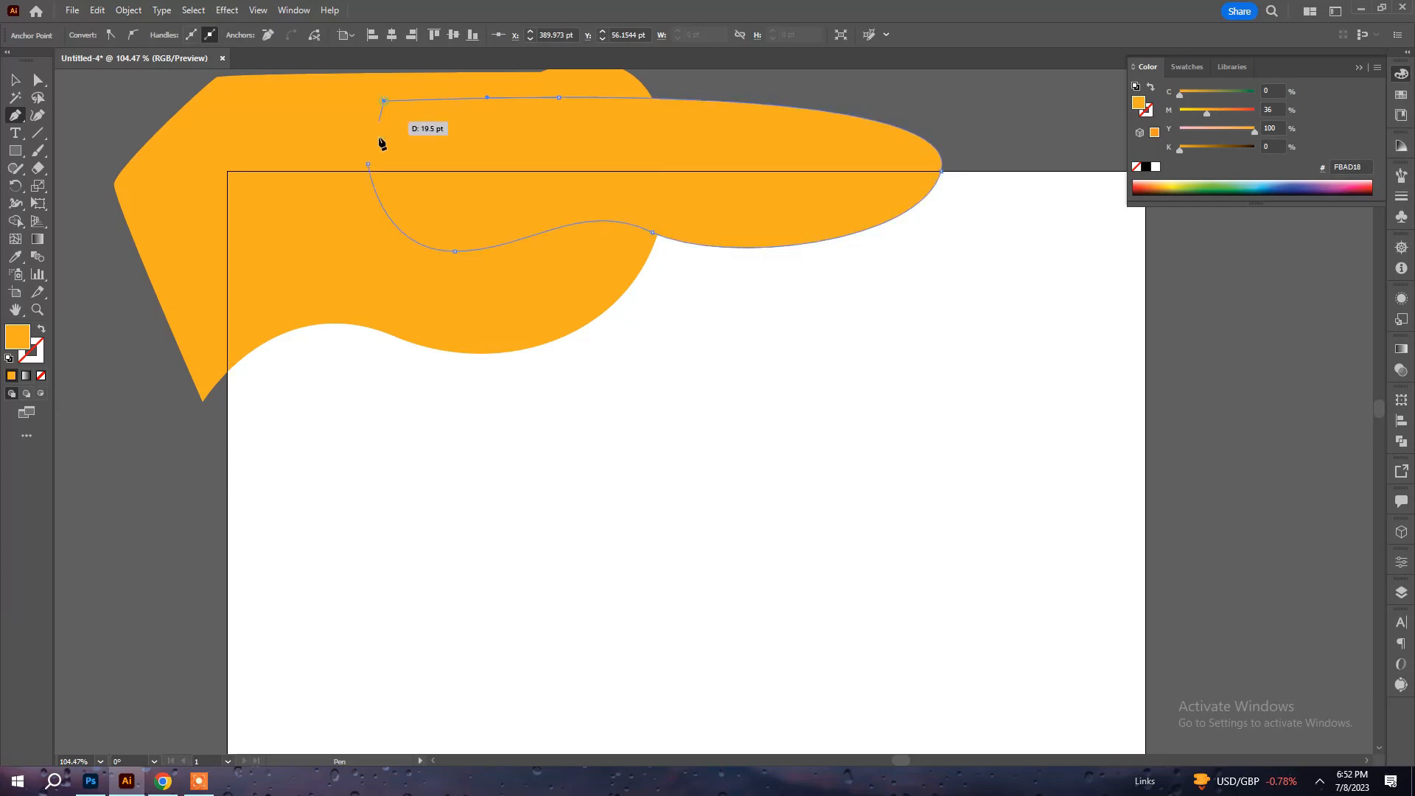
left_click(368, 165)
Set the second shape's fill to light blue with C 60, M 0, Y 0, K 0 and deselect it.
left_click(1224, 94)
mouse_move(1199, 109)
left_mouse_down()
mouse_move(1180, 111)
mouse_move(1180, 130)
left_mouse_up()
key("a")
left_click(630, 303)
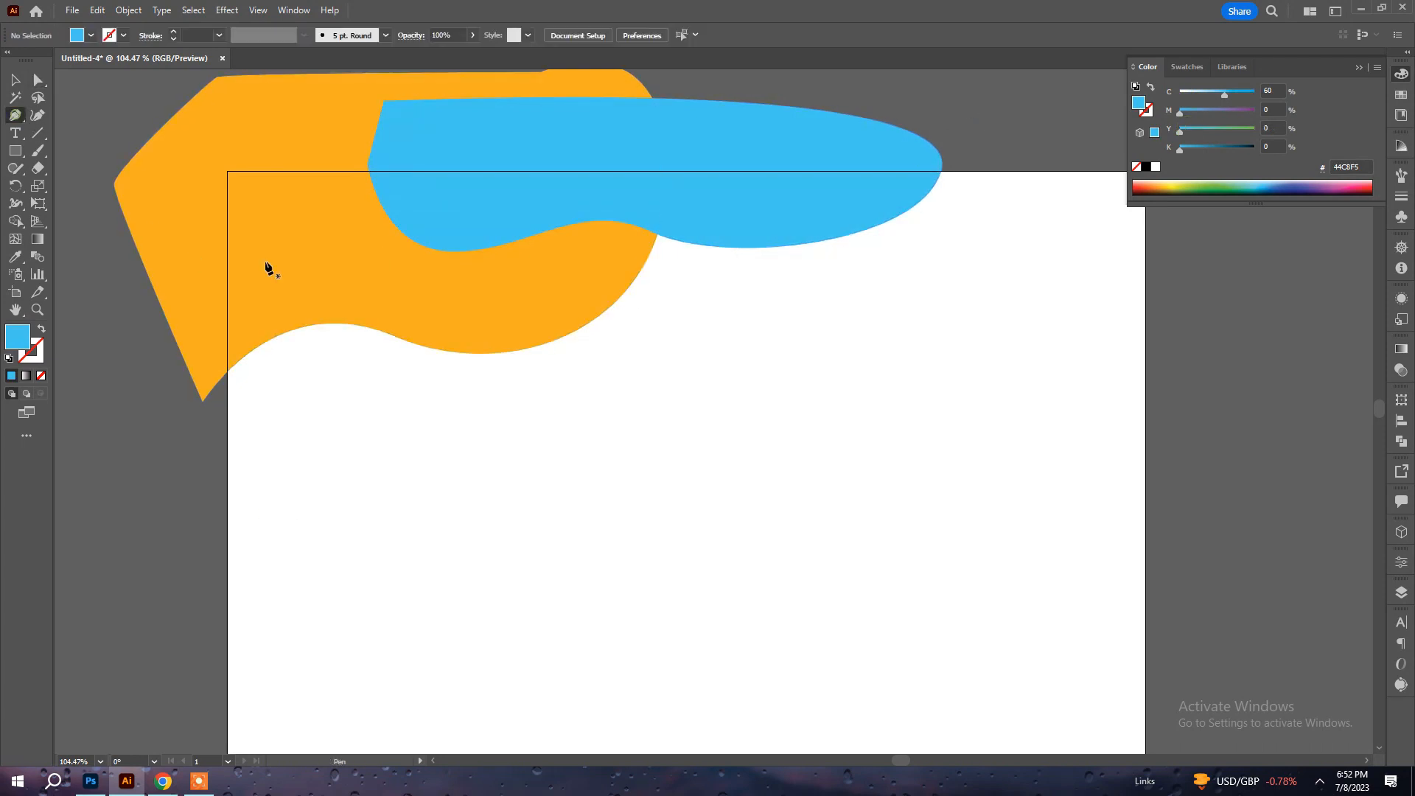
Draw a large closed blue shape across the artboard's upper-left corner, its lower edge dipping in two waves below the orange shape.
left_click(207, 439)
left_click_drag(410, 300, 455, 136)
left_click_drag(717, 341, 804, 319)
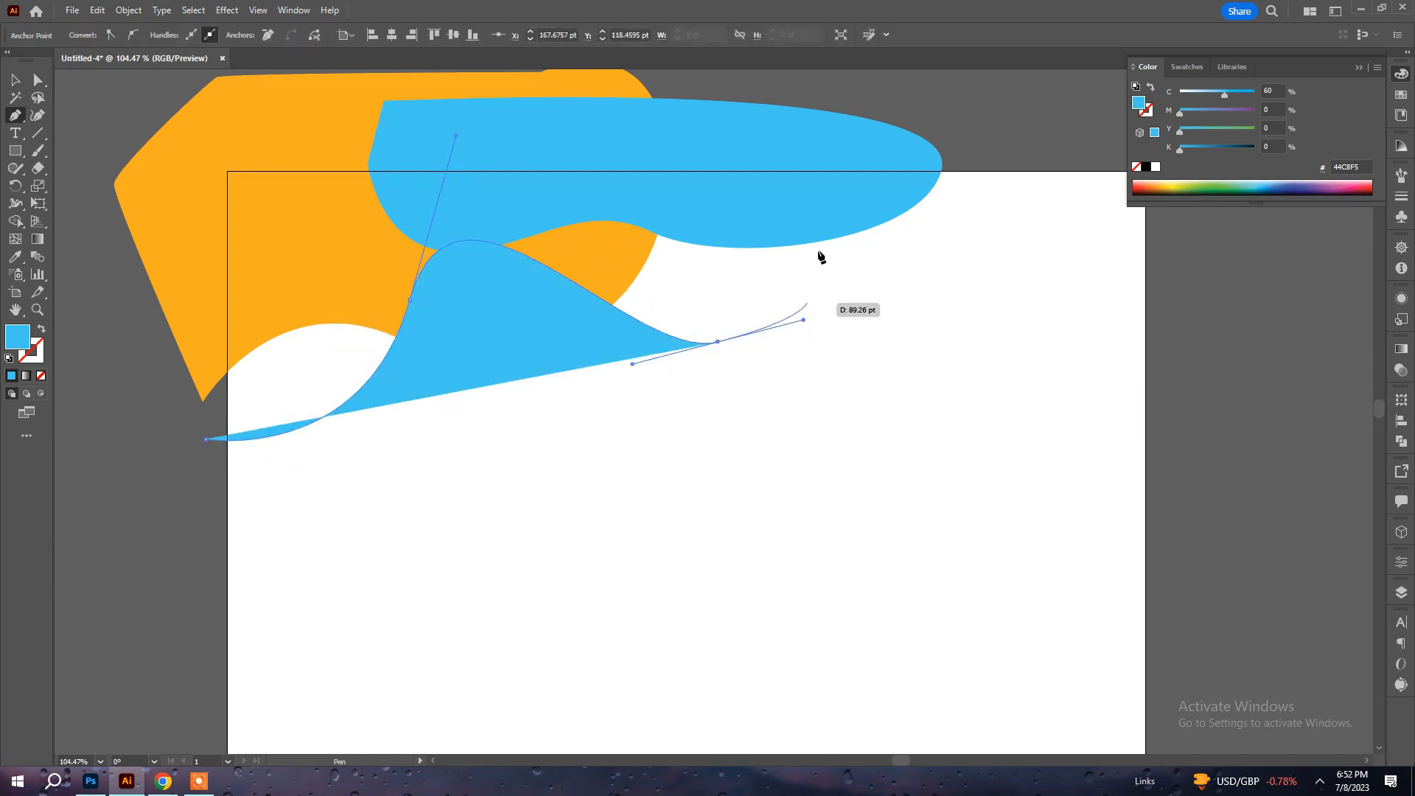
left_click(796, 87)
left_click_drag(314, 103, 188, 140)
left_click_drag(122, 195, 93, 351)
left_click(208, 439)
Send the large blue shape to the back, behind the orange shape, and deselect it.
key("a")
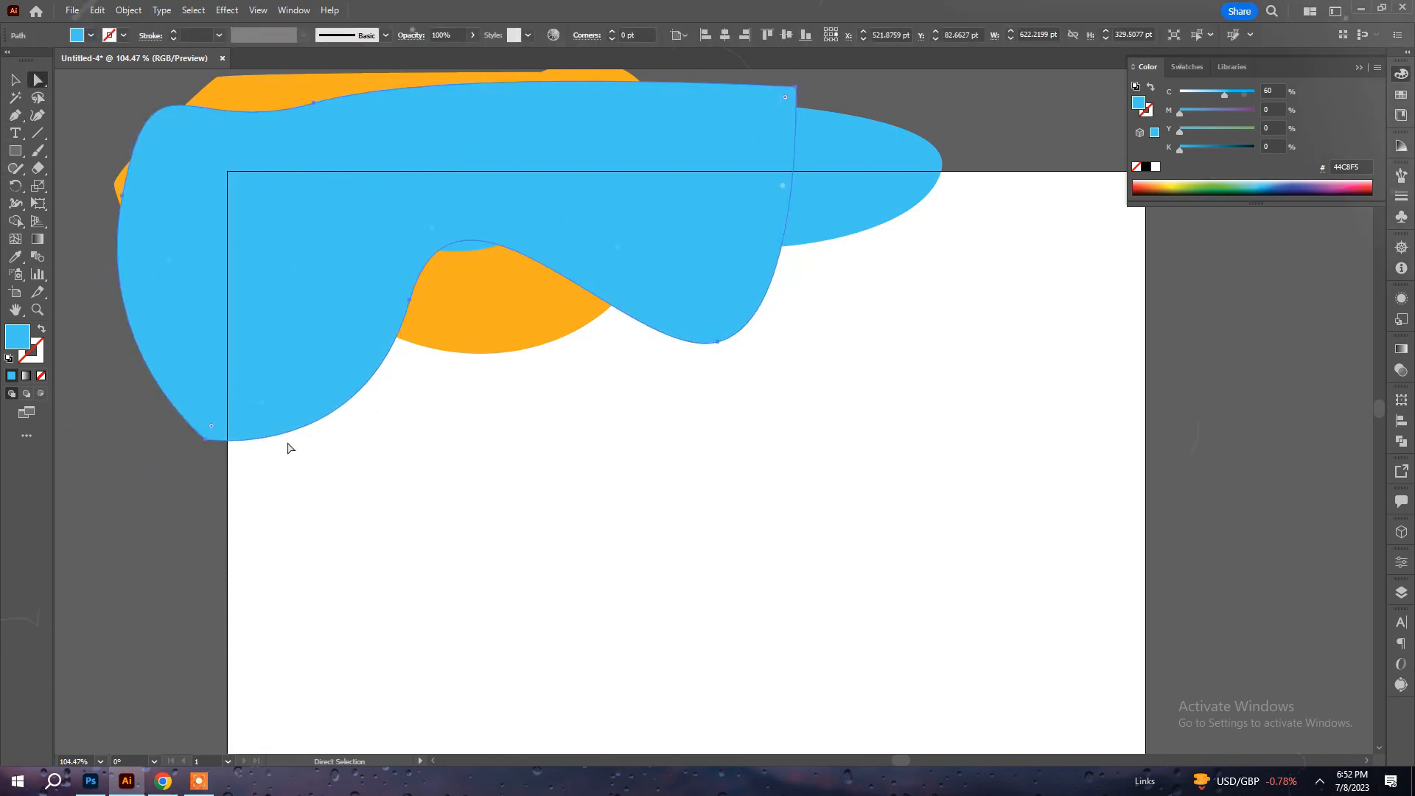
key("ctrl+shift+bracketleft")
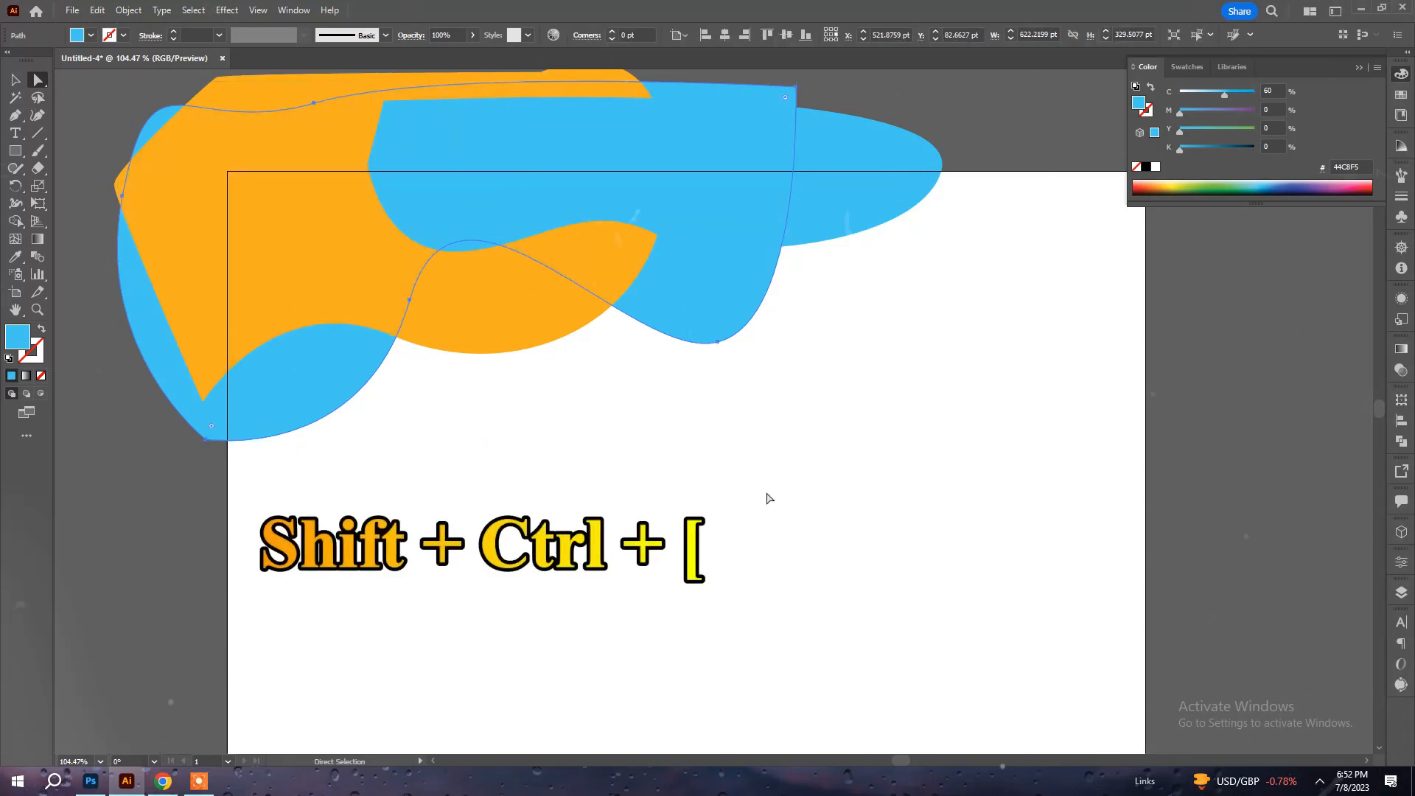
left_click(767, 494)
left_click(692, 296)
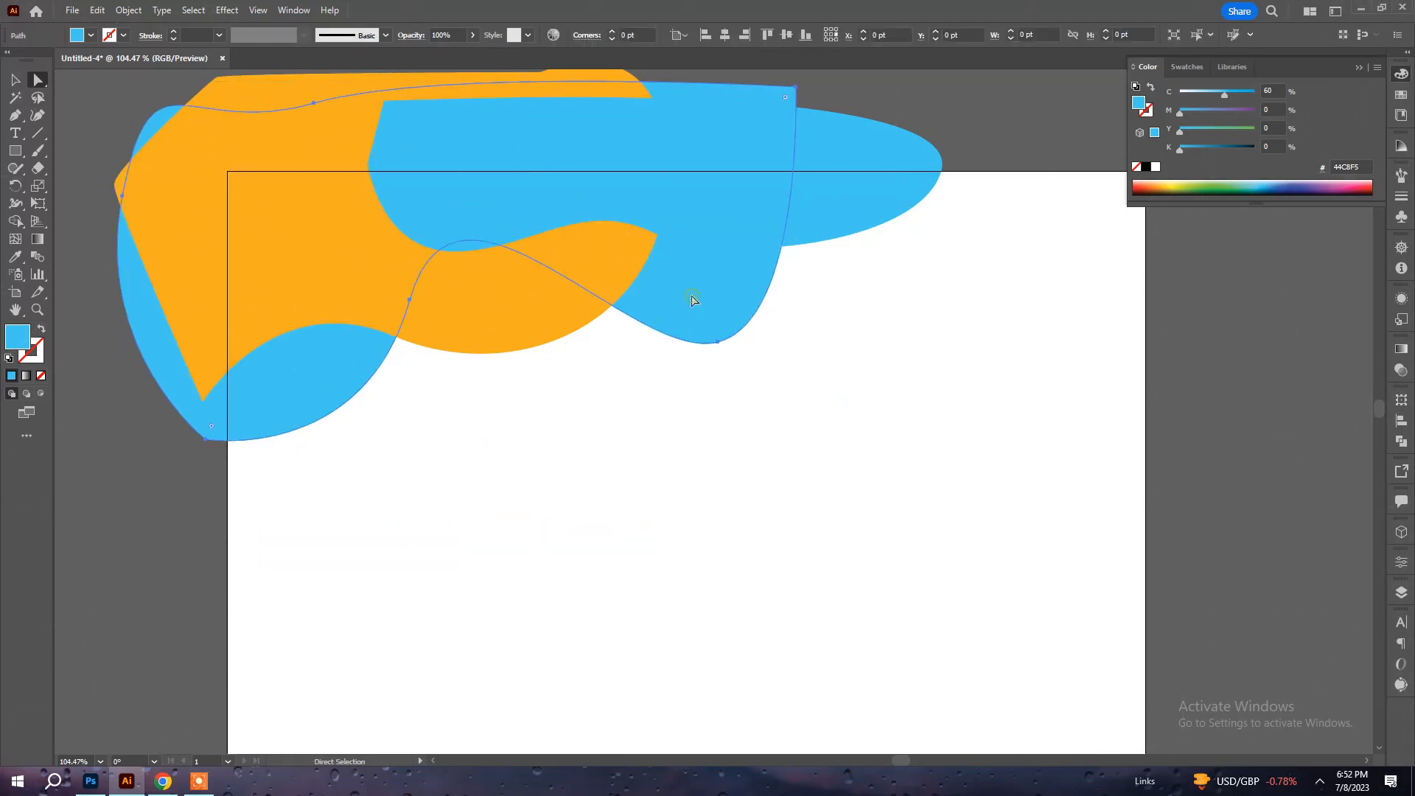
left_click(838, 310)
Draw a closed wavy blue shape with the Pen tool over the artboard's lower-right corner, starting on the bottom edge.
left_click_drag(808, 389, 786, 350)
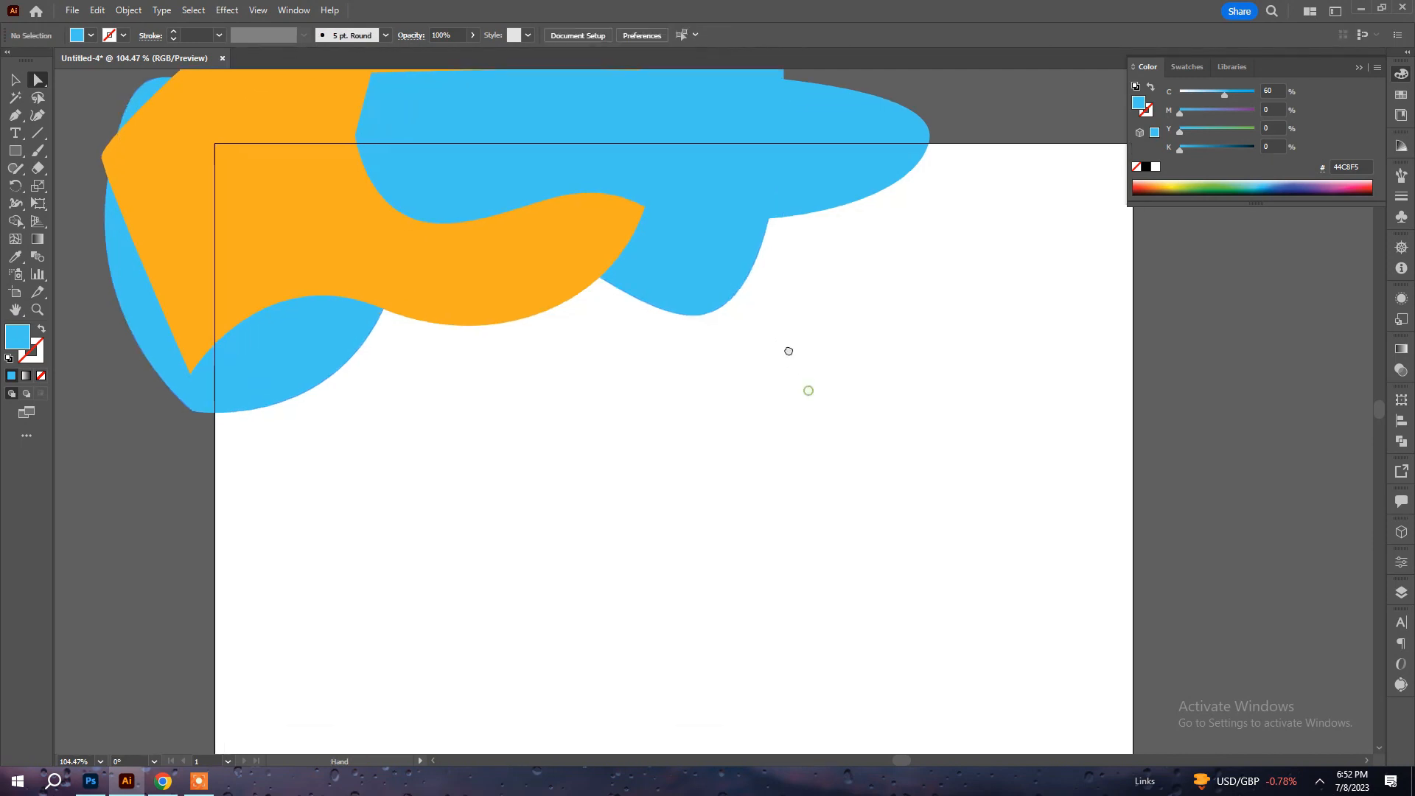
left_click_drag(408, 359, 385, 277)
left_click(12, 118)
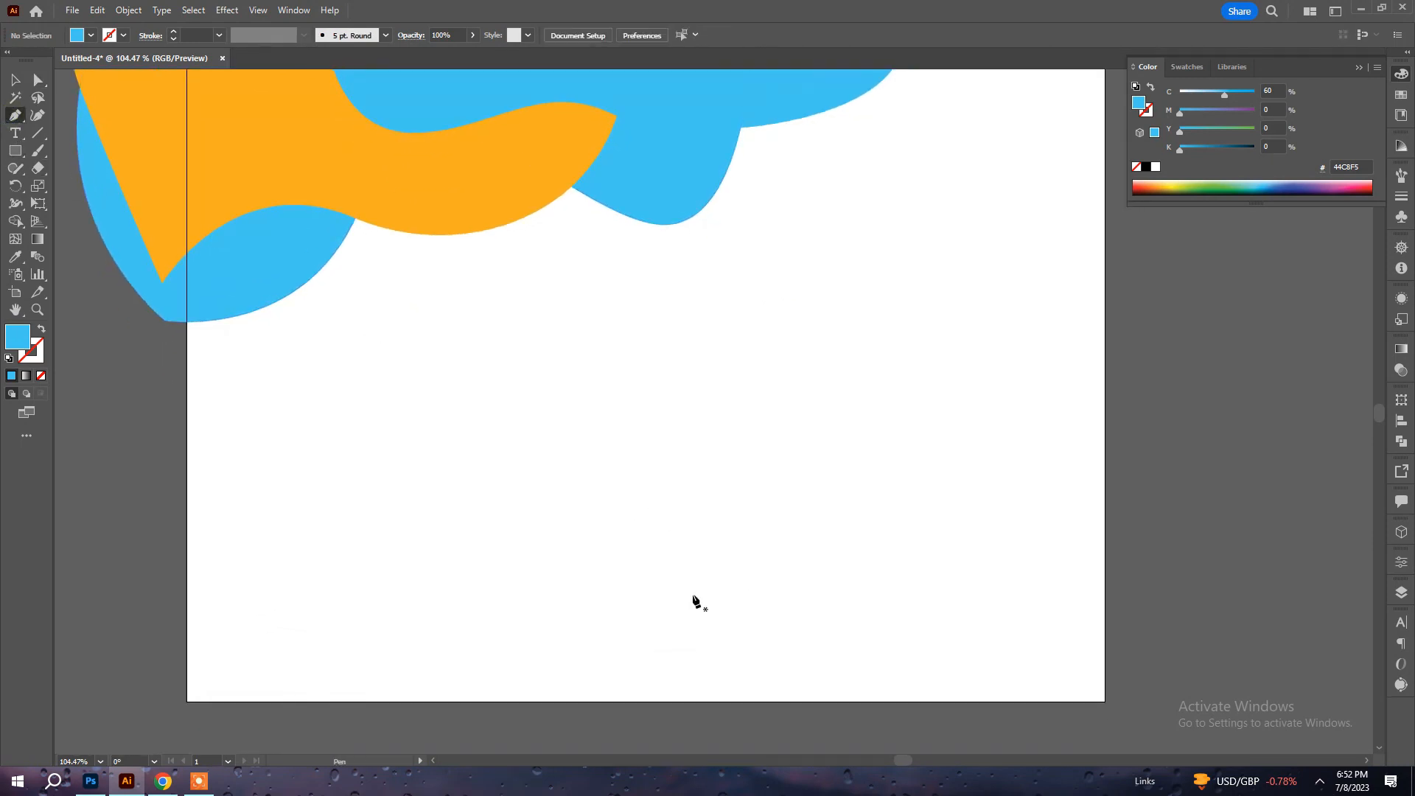
left_click(702, 701)
left_click_drag(815, 558, 946, 608)
key("ctrl+z")
key("ctrl+z")
left_click_drag(813, 581, 941, 643)
left_click_drag(1105, 516, 1144, 427)
left_click(1173, 463)
left_click(1193, 639)
left_click_drag(1168, 711, 1046, 735)
left_click_drag(922, 733, 703, 733)
left_click(701, 703)
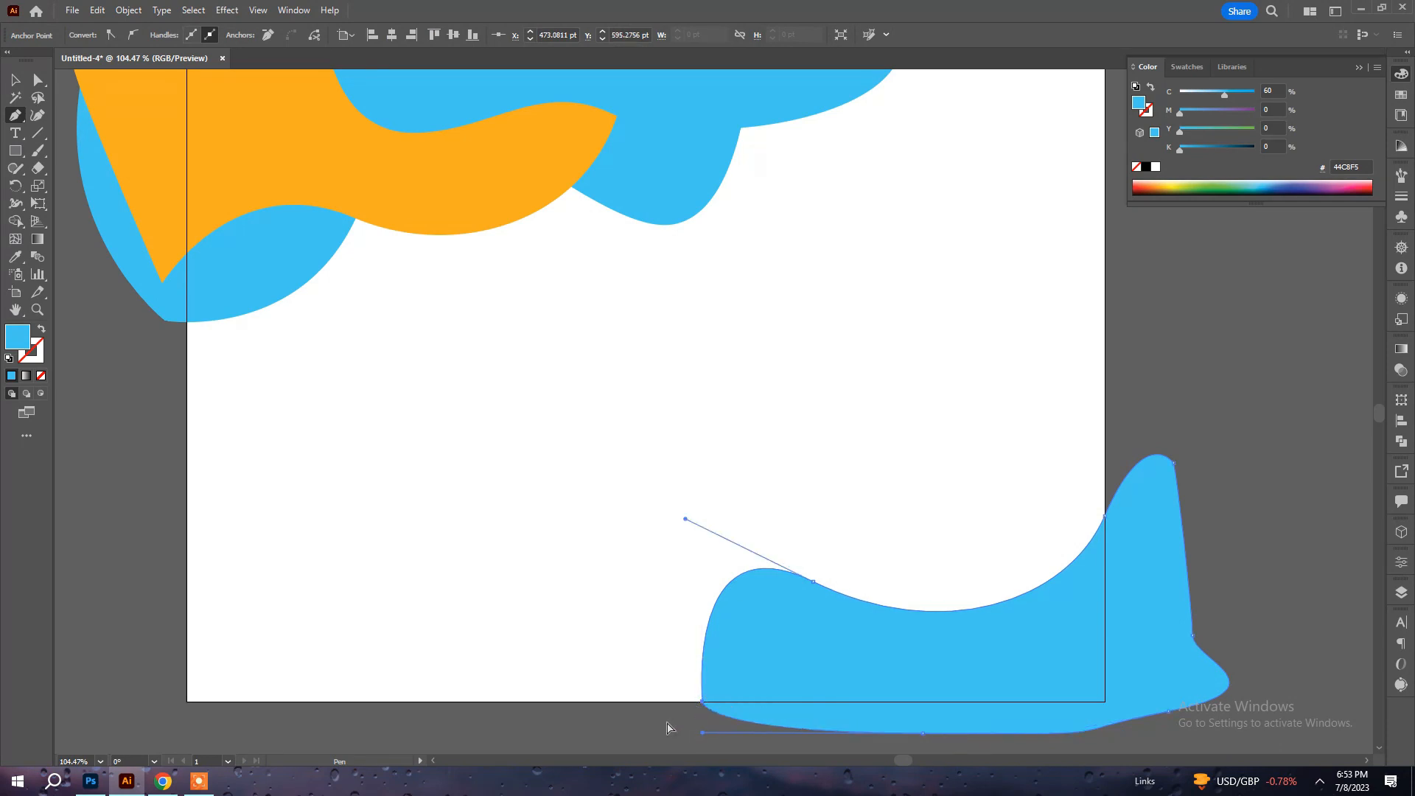
left_click(667, 723, "ctrl")
Draw a second closed wavy blue shape over the lower-right corner, overlapping the first one and extending past the right edge.
left_click(818, 635)
left_click_drag(979, 544, 1130, 577)
left_click_drag(1183, 628, 1340, 576)
key("ctrl+z")
key("ctrl+z")
left_click_drag(923, 567, 1027, 600)
left_click_drag(1135, 492, 1165, 426)
left_click(1251, 586)
left_click_drag(1052, 733, 857, 723)
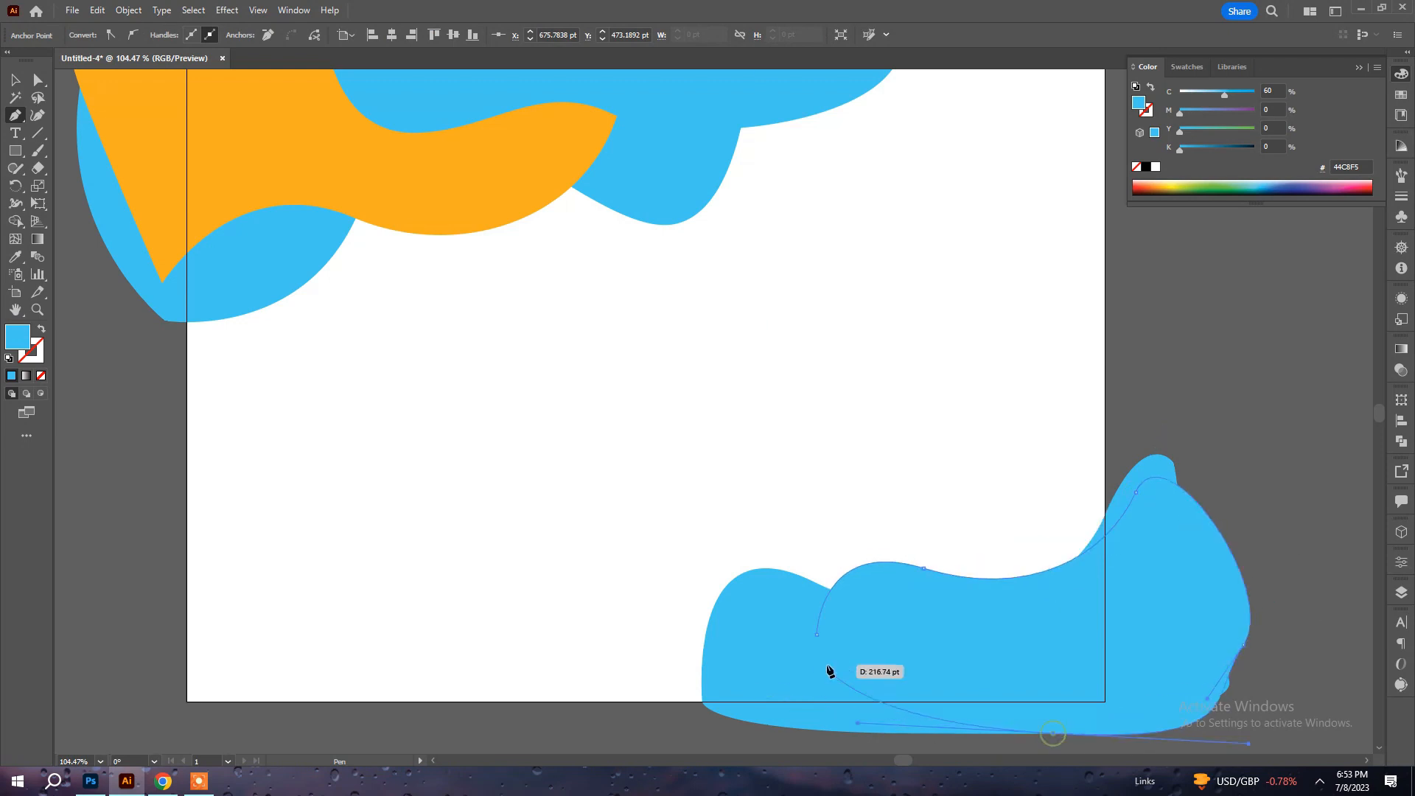
left_click(816, 636)
left_click(1216, 392, "ctrl")
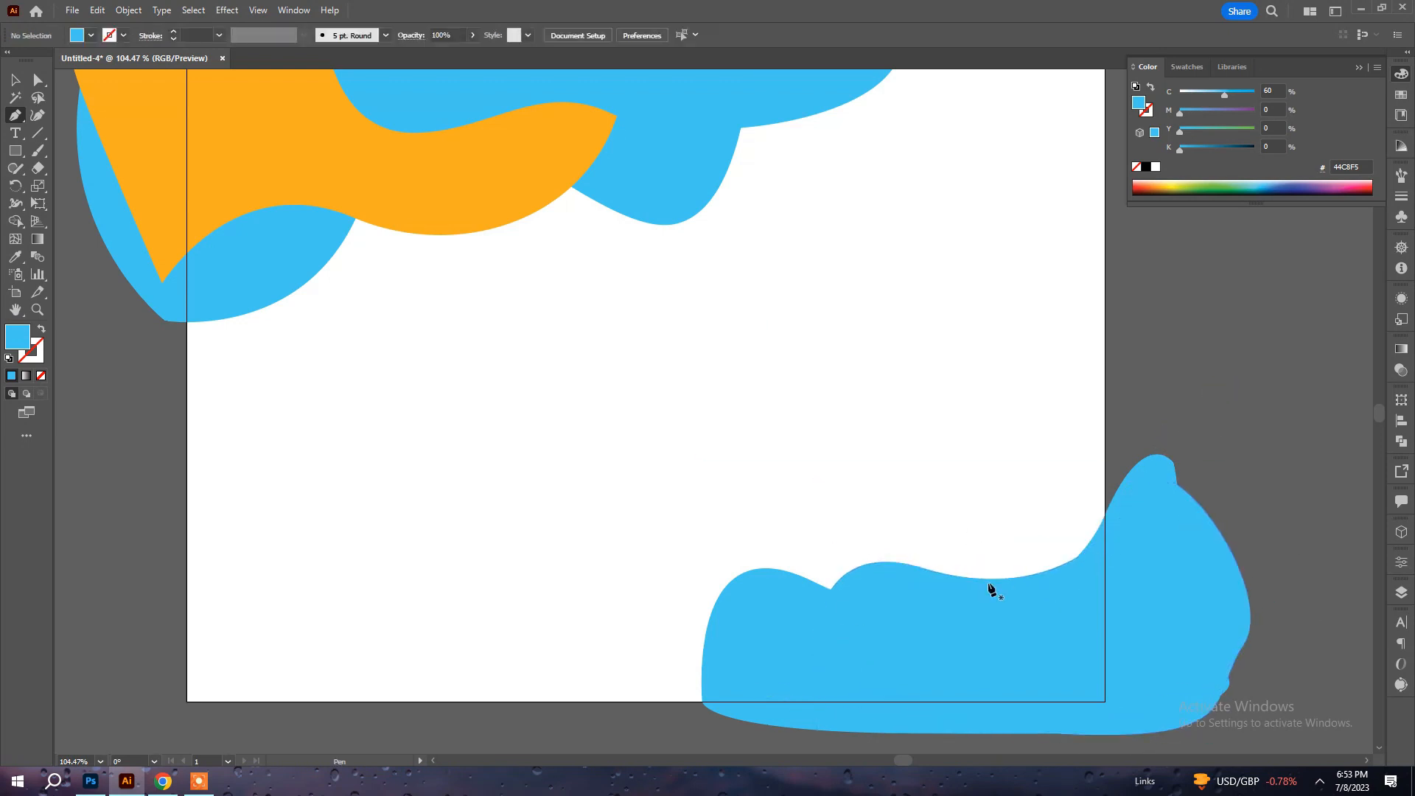
Draw a third closed blue shape as a rounded hill across the artboard's bottom edge, overlapping the other lower-right shapes.
left_click_drag(984, 583, 997, 496)
left_click(614, 623)
mouse_move(704, 579)
left_mouse_down()
mouse_move(828, 600)
mouse_move(819, 593)
left_mouse_up()
key("ctrl+z")
left_click_drag(689, 563, 700, 520)
left_click_drag(976, 627, 1071, 599)
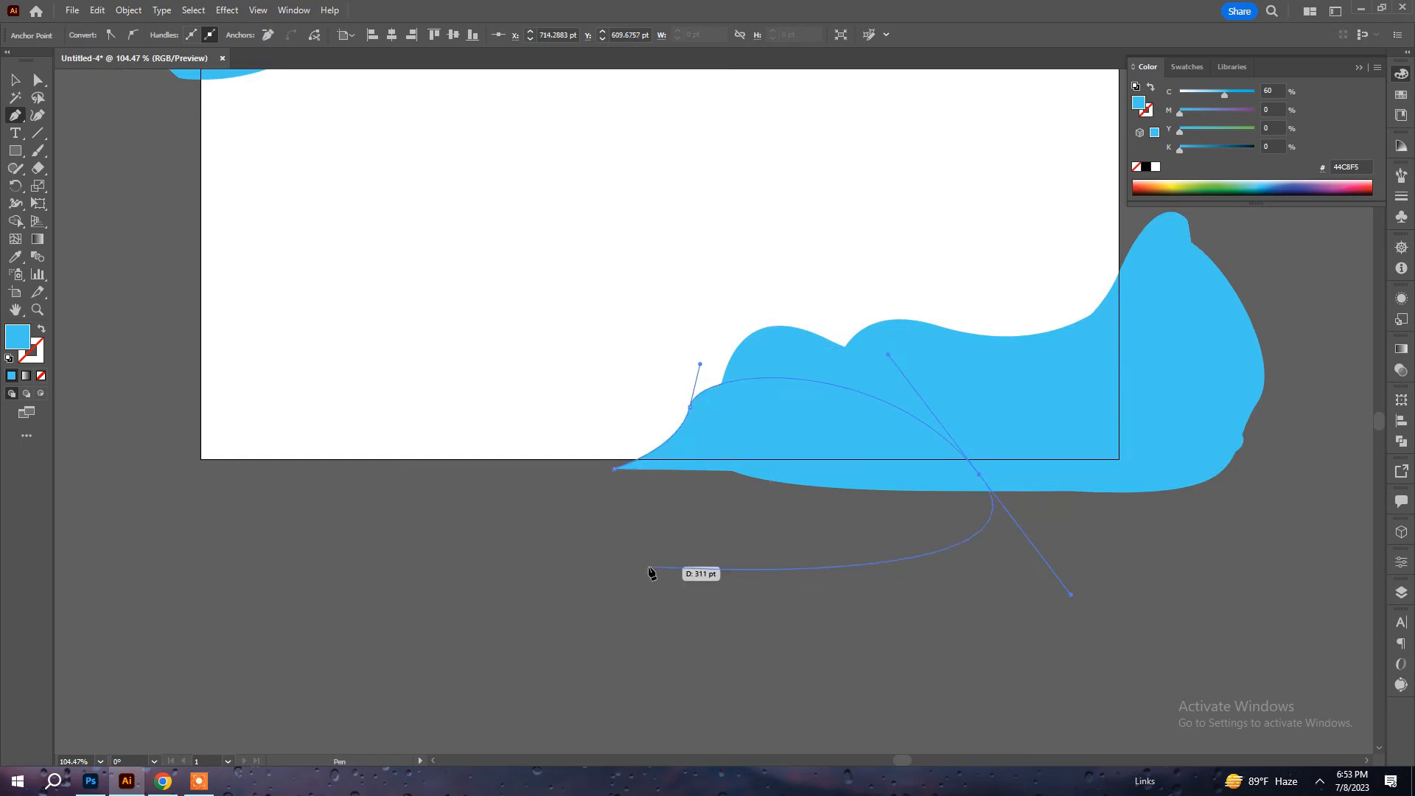
left_click_drag(653, 566, 625, 556)
left_click(617, 474)
Stretch the hill shape's lower-left anchor outward and adjust the anchor above it to smooth the slope.
key("a")
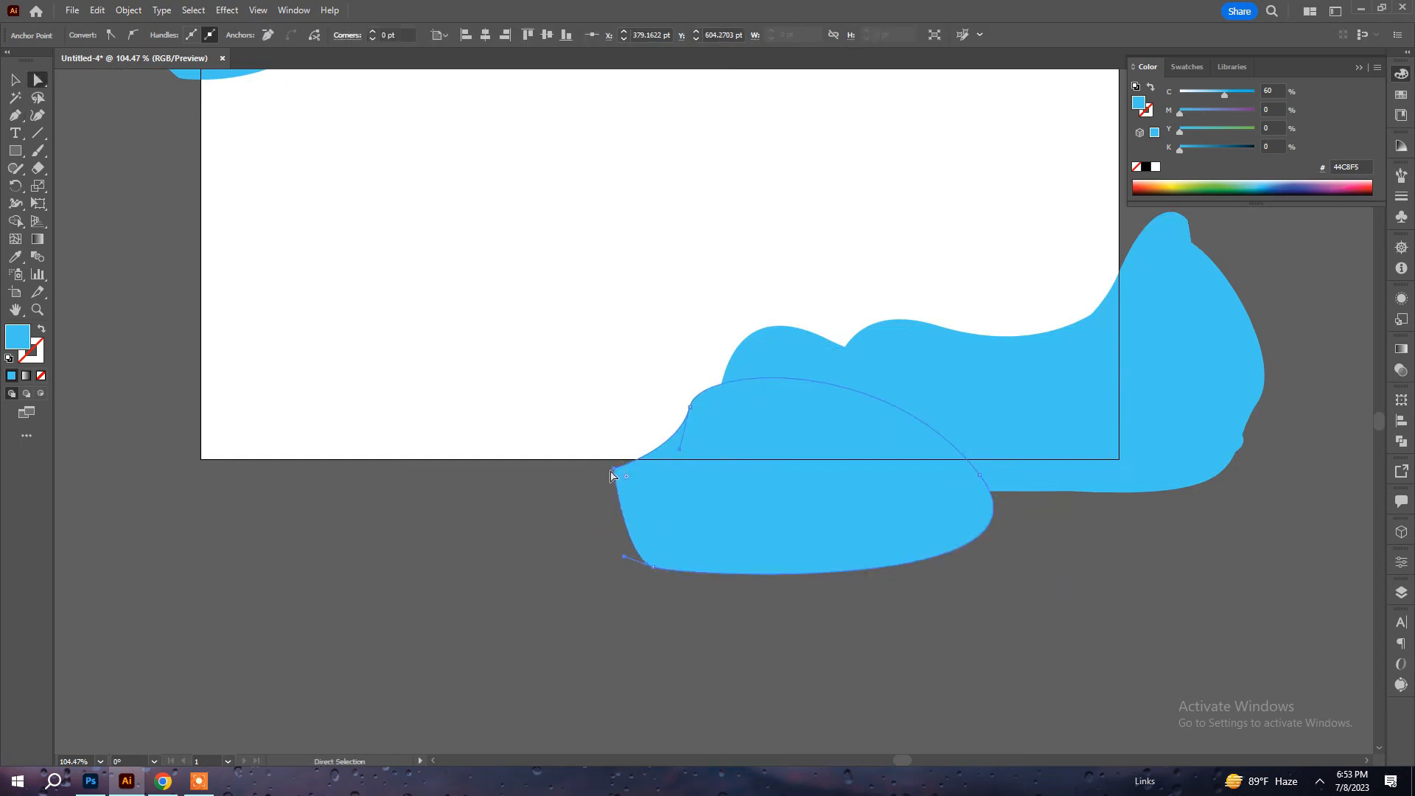
left_click_drag(611, 472, 541, 472)
left_click_drag(690, 408, 717, 360)
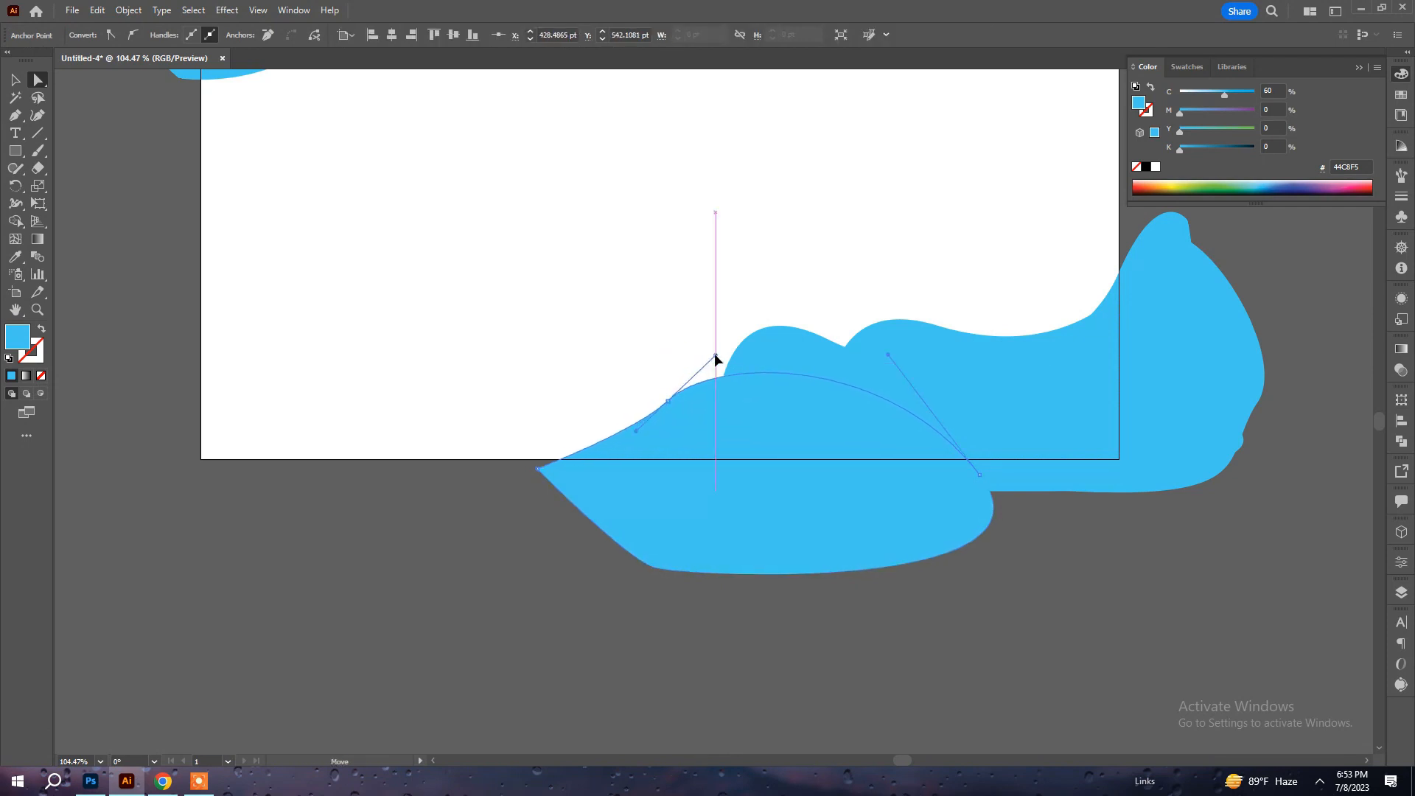
left_click(625, 706)
Recolour the first wavy shape in the lower-right corner pink with C 0, M 68, Y 0, K 0.
left_click_drag(961, 468, 1001, 666)
left_click(914, 648)
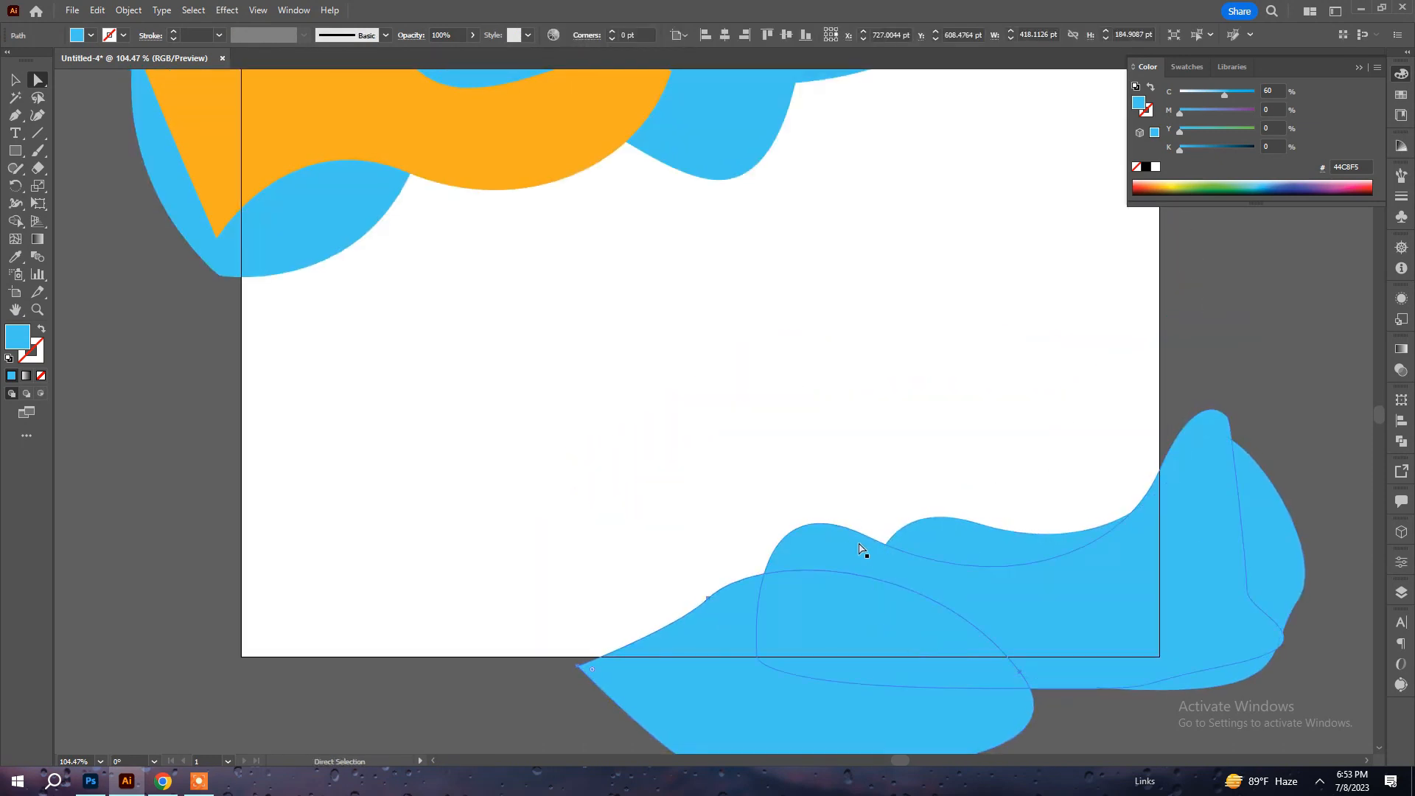
left_click(863, 549)
left_click(1236, 114)
left_click_drag(1196, 95, 1158, 118)
left_click(1231, 115)
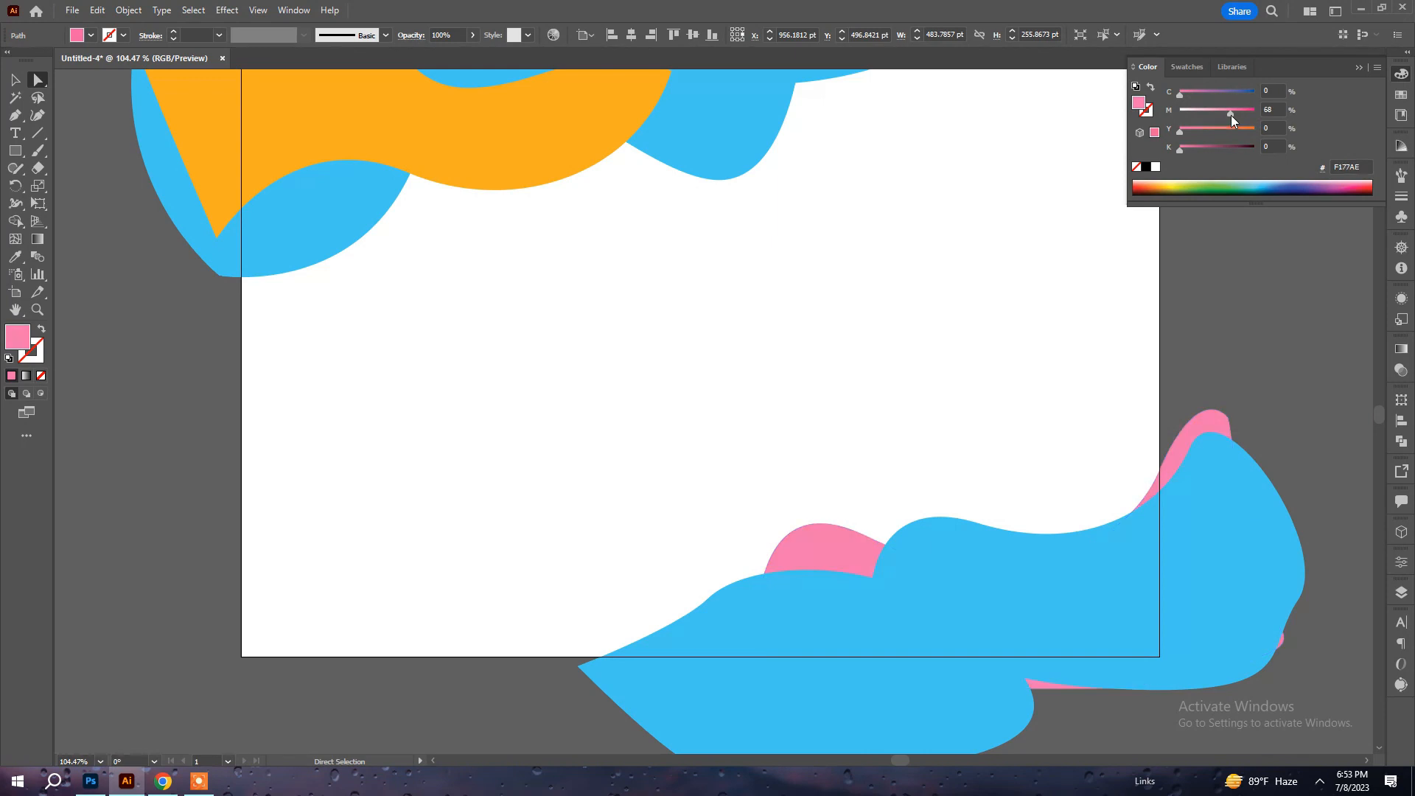
Bring the pink shape and the blue hill shape to the front, keeping the hill on top.
left_click(710, 616, "shift")
key("ctrl+shift+bracketright")
key("ctrl+shift+bracketright")
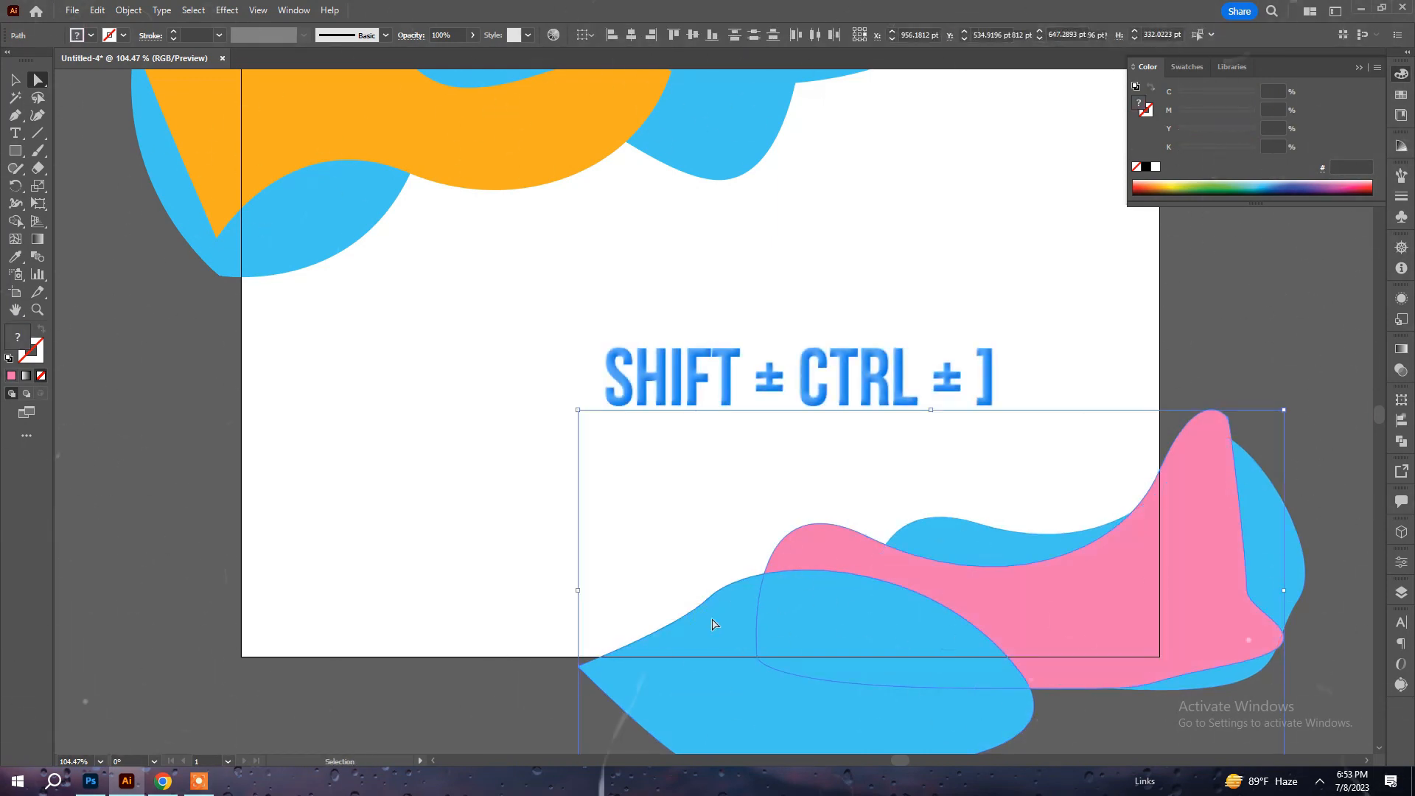
left_click(1317, 371)
Draw an open S-shaped curve with no fill and a 1 pt pink stroke from the bottom edge past the artboard's right edge.
left_click_drag(954, 440, 1032, 473)
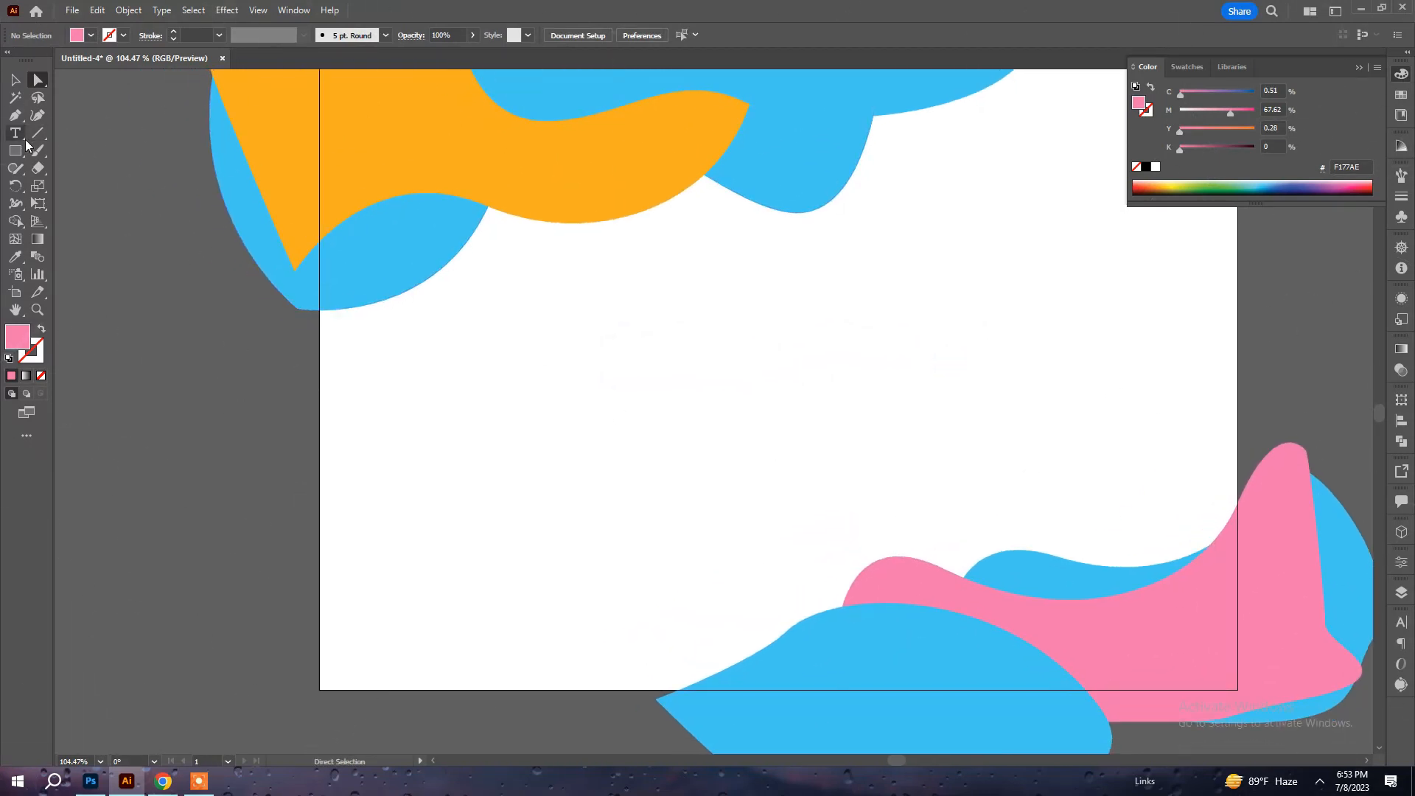
left_click(42, 330)
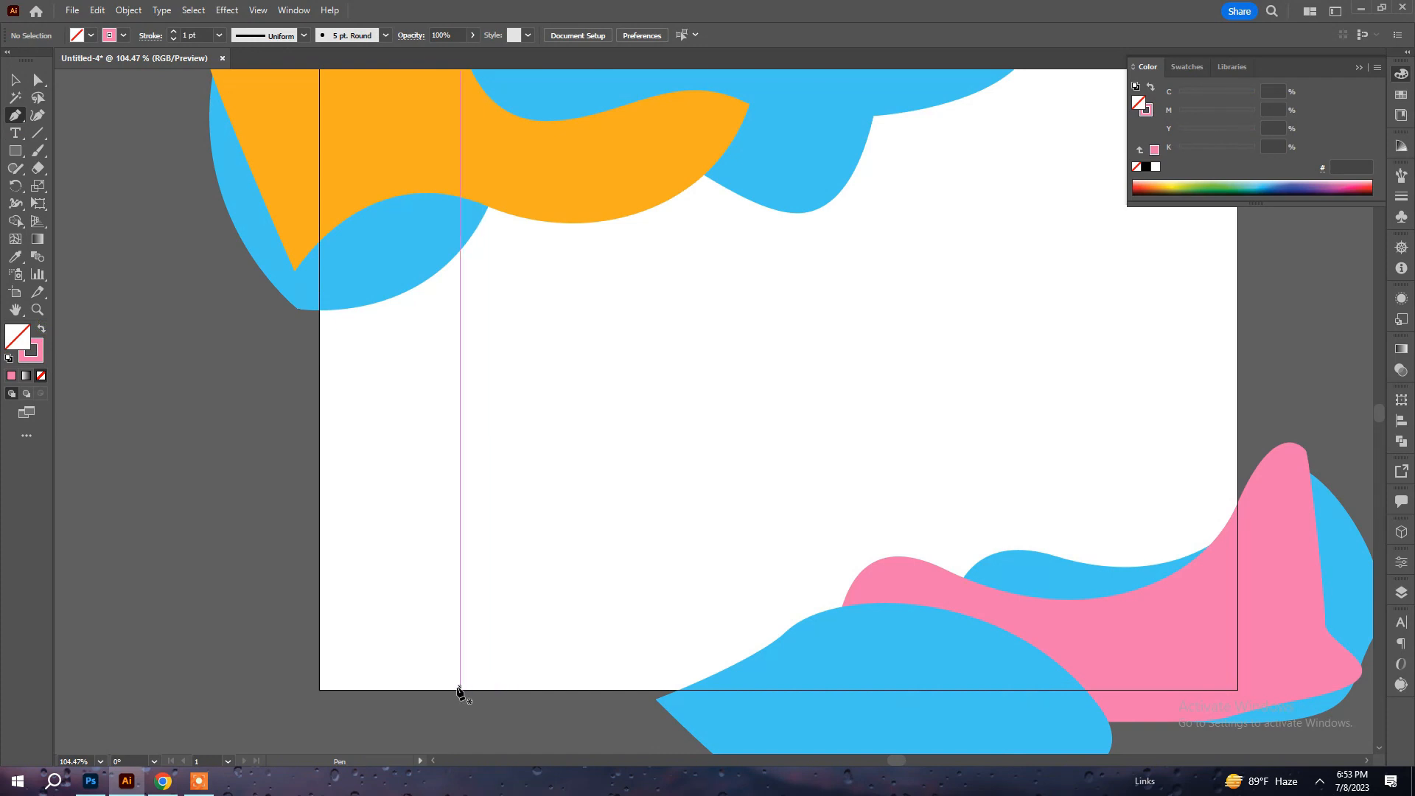
left_click(420, 690)
left_click_drag(630, 480, 857, 504)
left_click_drag(1040, 290, 1054, 224)
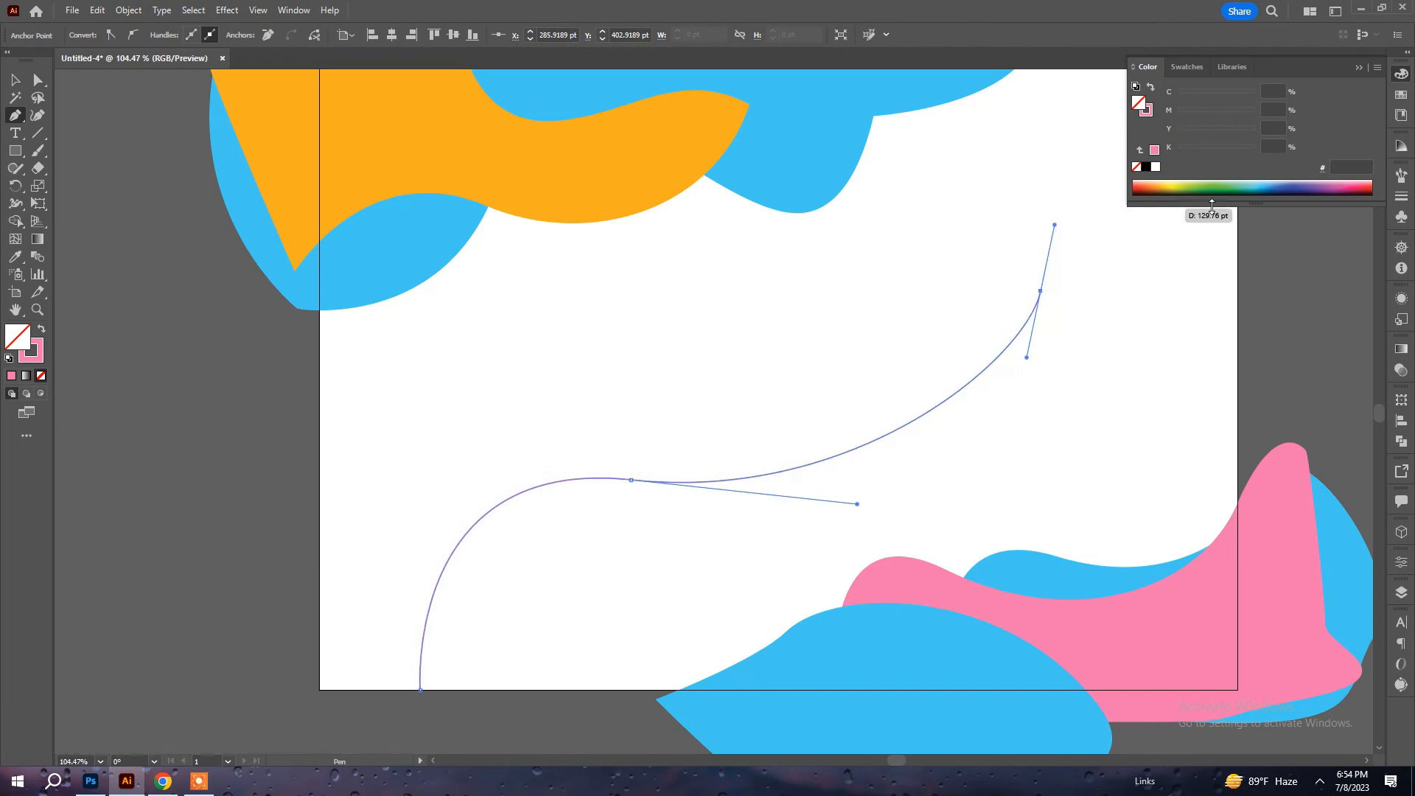
left_click(1335, 267, "ctrl")
left_click_drag(1362, 324, 1365, 332)
left_click_drag(1225, 342, 1150, 460)
key("a")
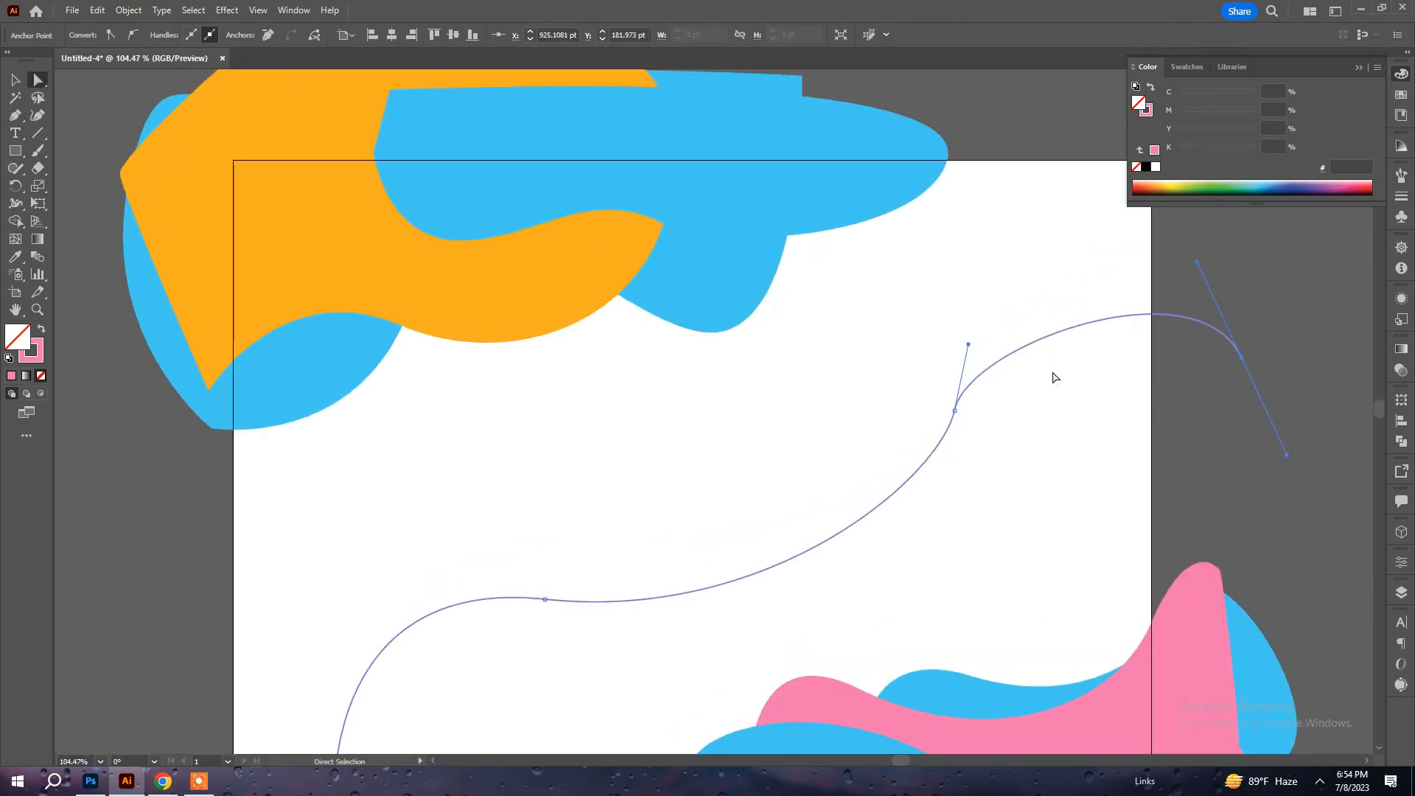
left_click(1218, 421)
Reshape the pink curve's upper-right bend by adjusting the direction handle of its third anchor.
left_click(1049, 339)
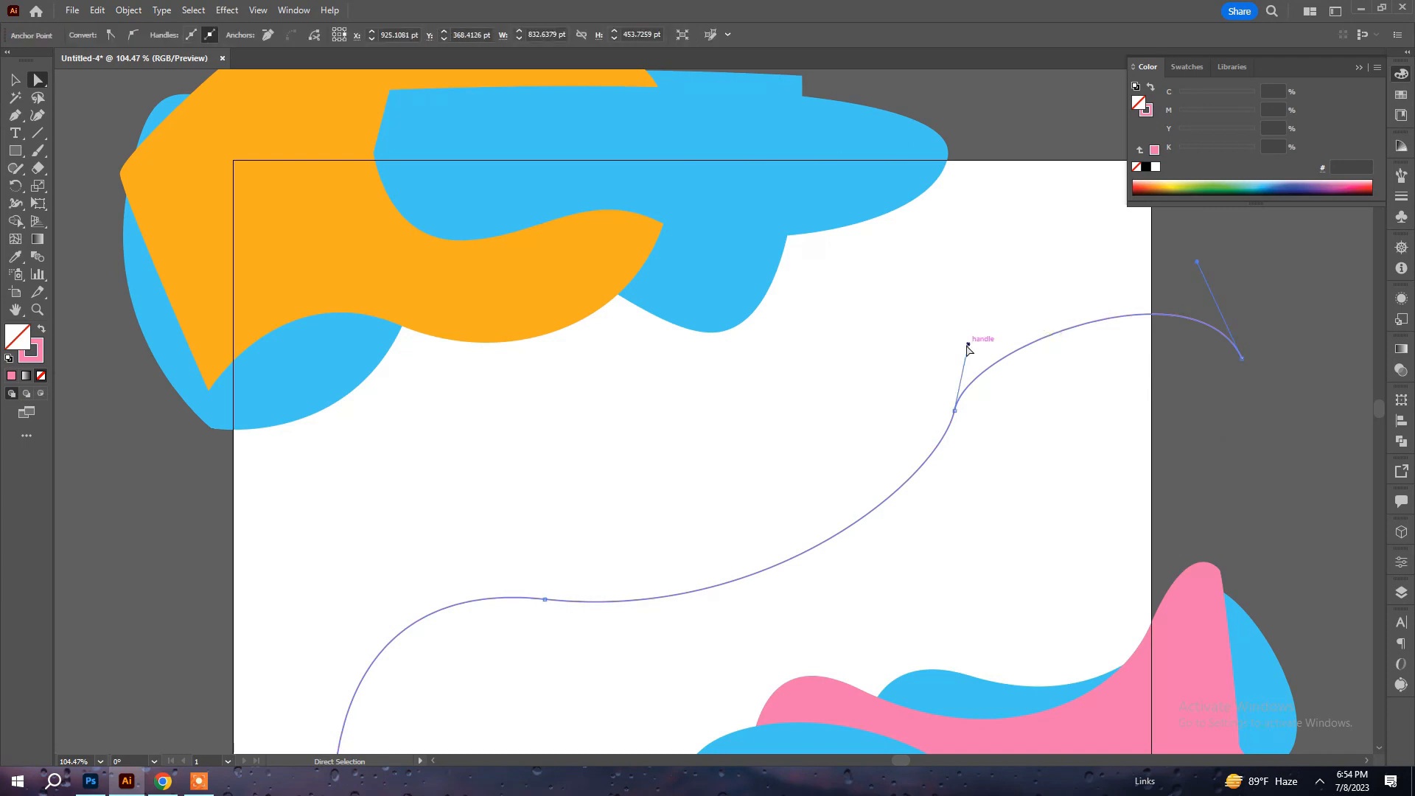
left_click_drag(1025, 255, 1042, 373)
left_click_drag(969, 346, 1057, 291)
left_click(777, 604)
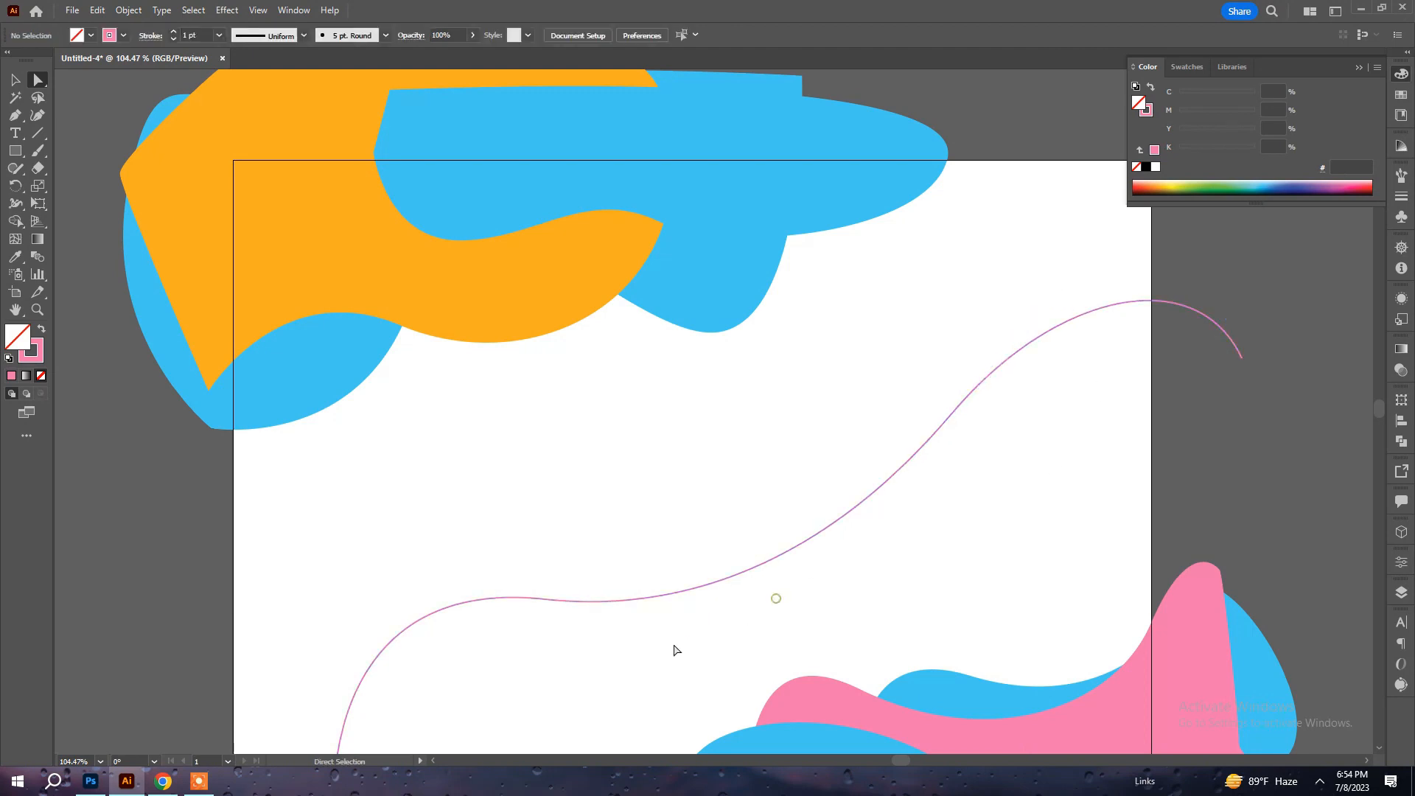
Reshape the pink curve's lower-left bend by adjusting the direction handle of its second anchor, and deselect the curve.
left_click_drag(690, 635, 769, 489)
left_click(512, 466)
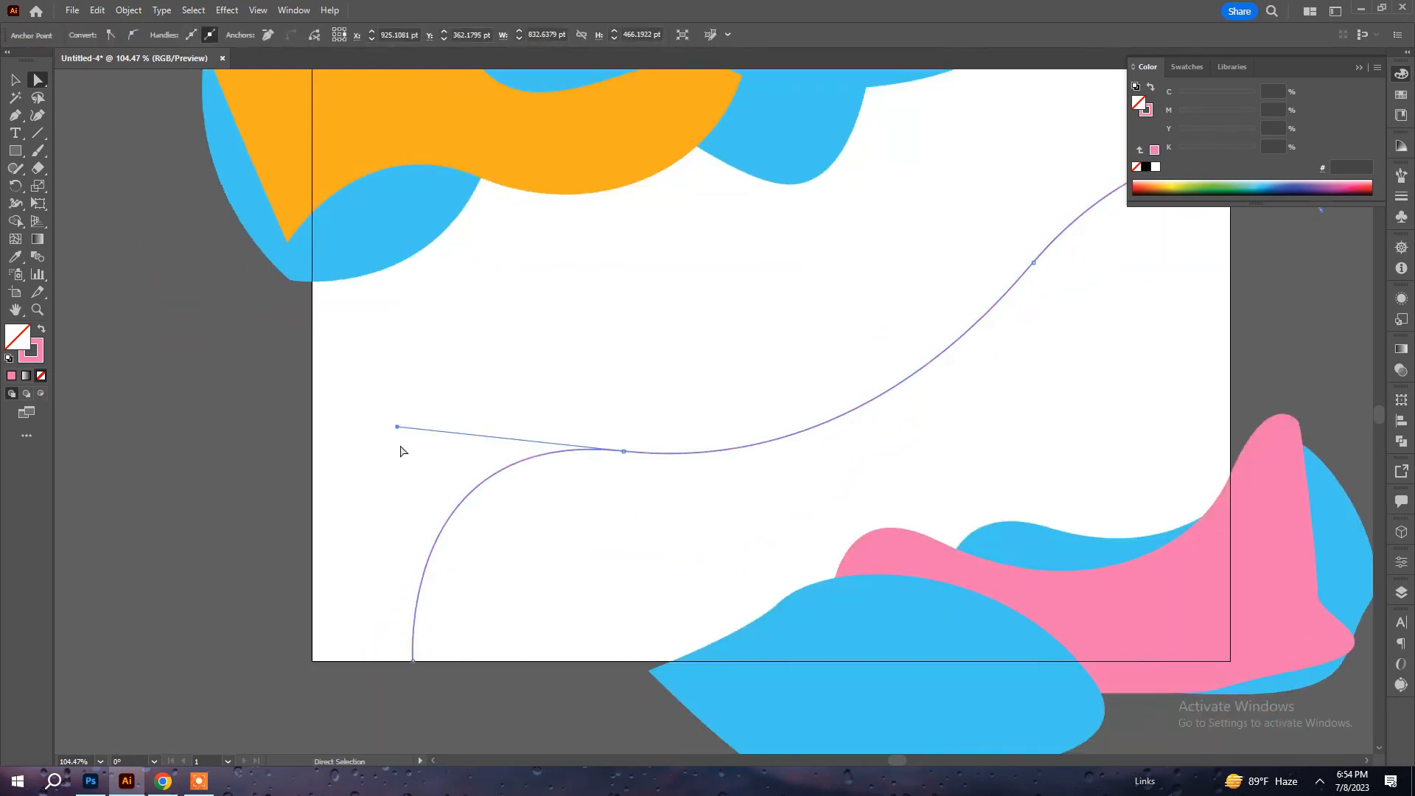
left_click_drag(395, 423, 351, 463)
left_click(938, 416)
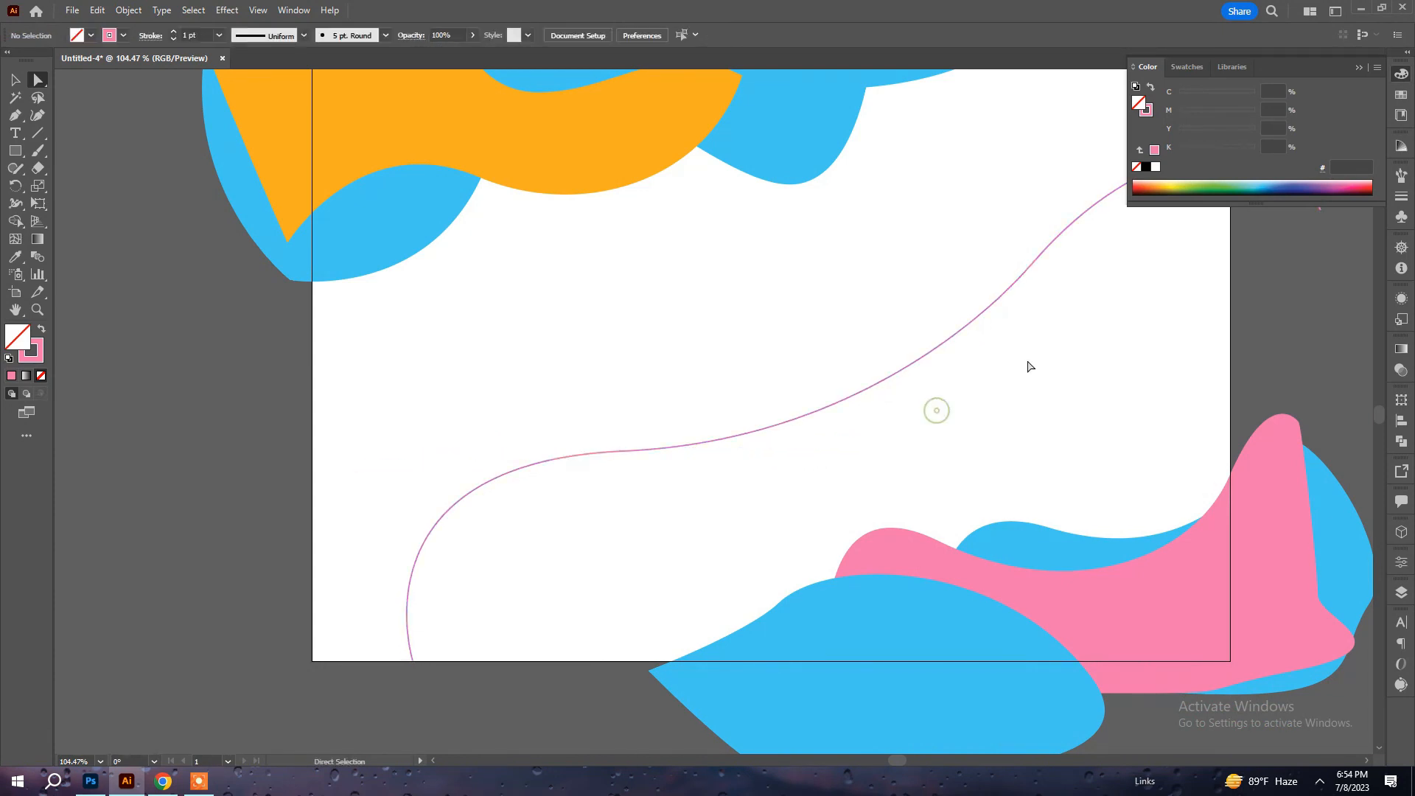
left_click_drag(1018, 368, 836, 445)
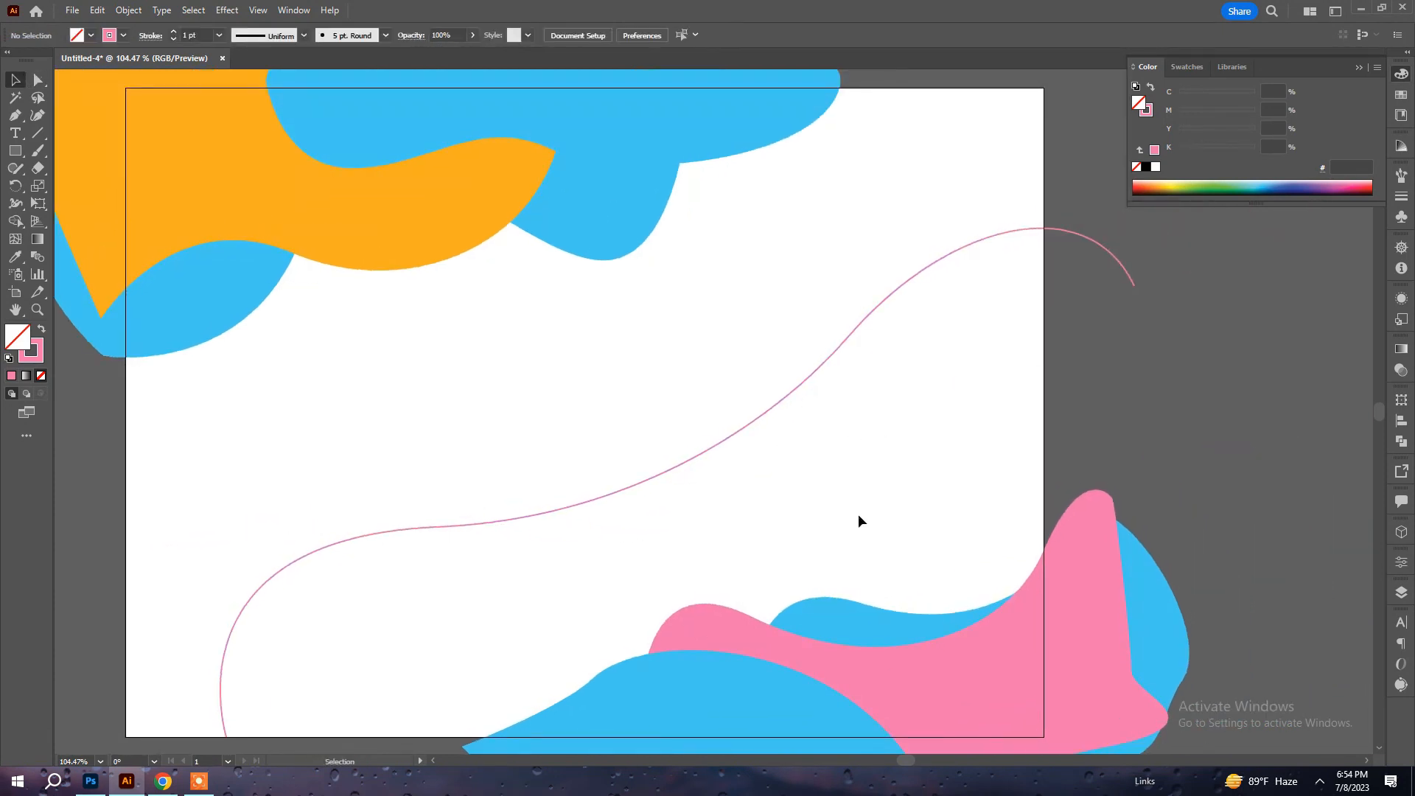
Undo the last reshaping of the pink curve, copy the curve, and paste the duplicate in front in the same place.
left_click_drag(493, 312, 638, 598)
left_click(388, 574)
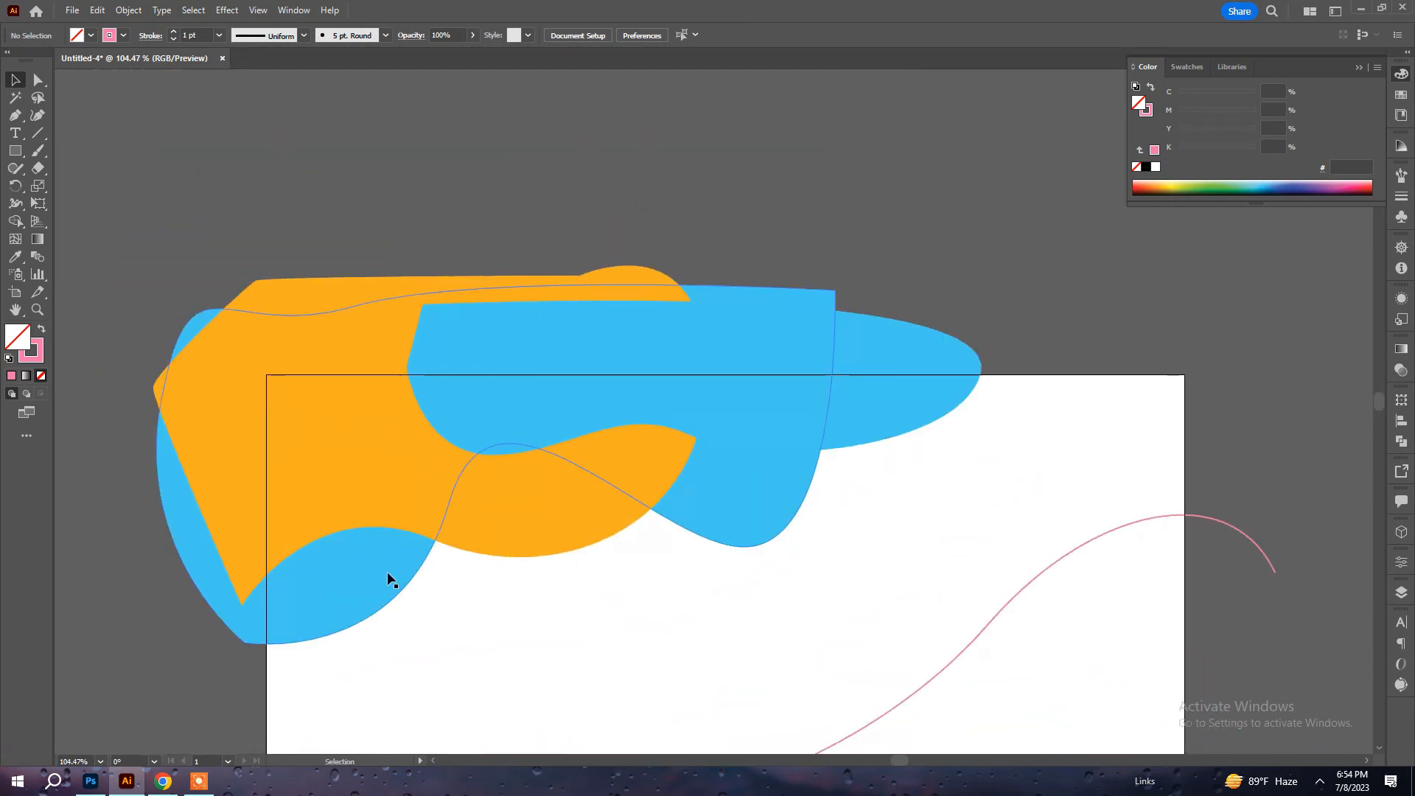
left_click(364, 496)
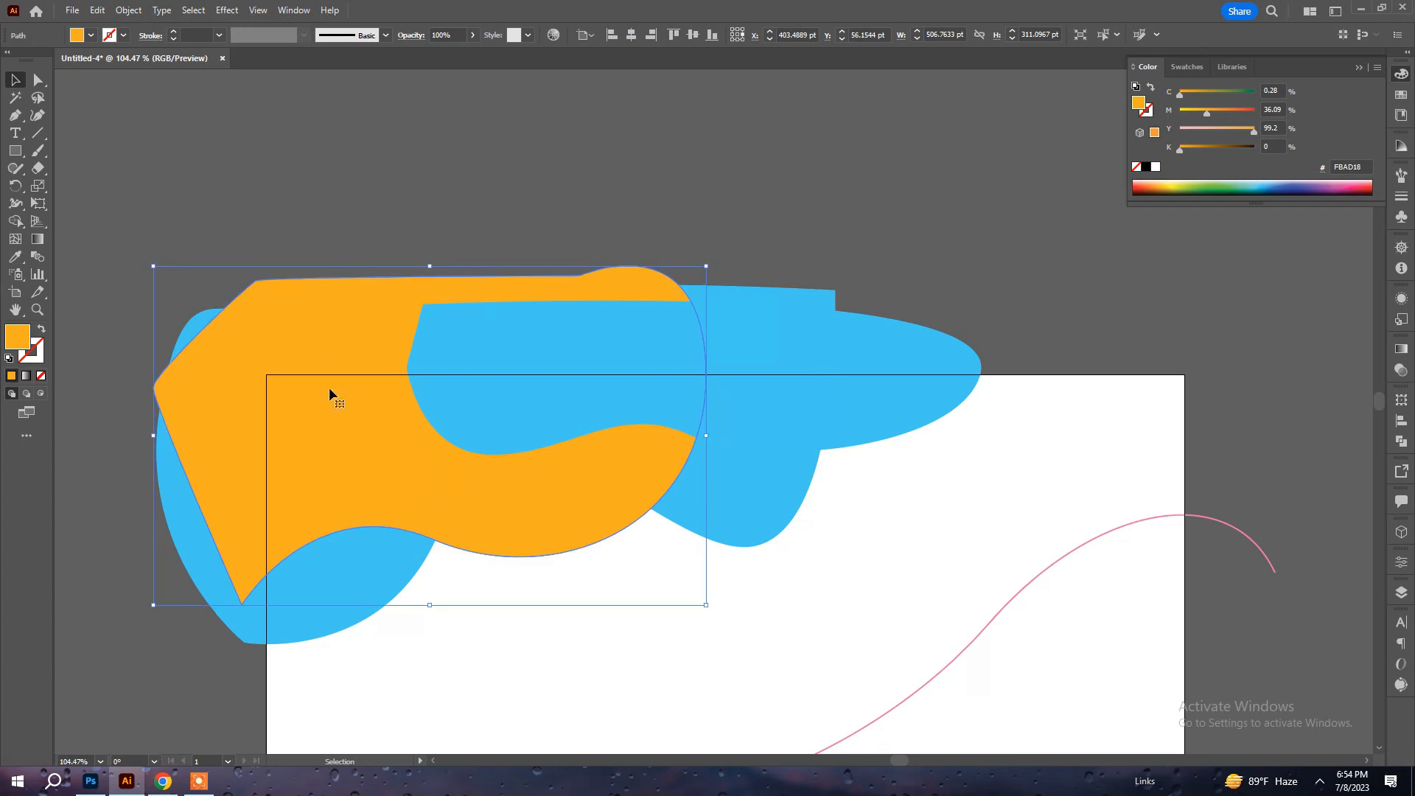
key("ctrl+z")
left_click(104, 12)
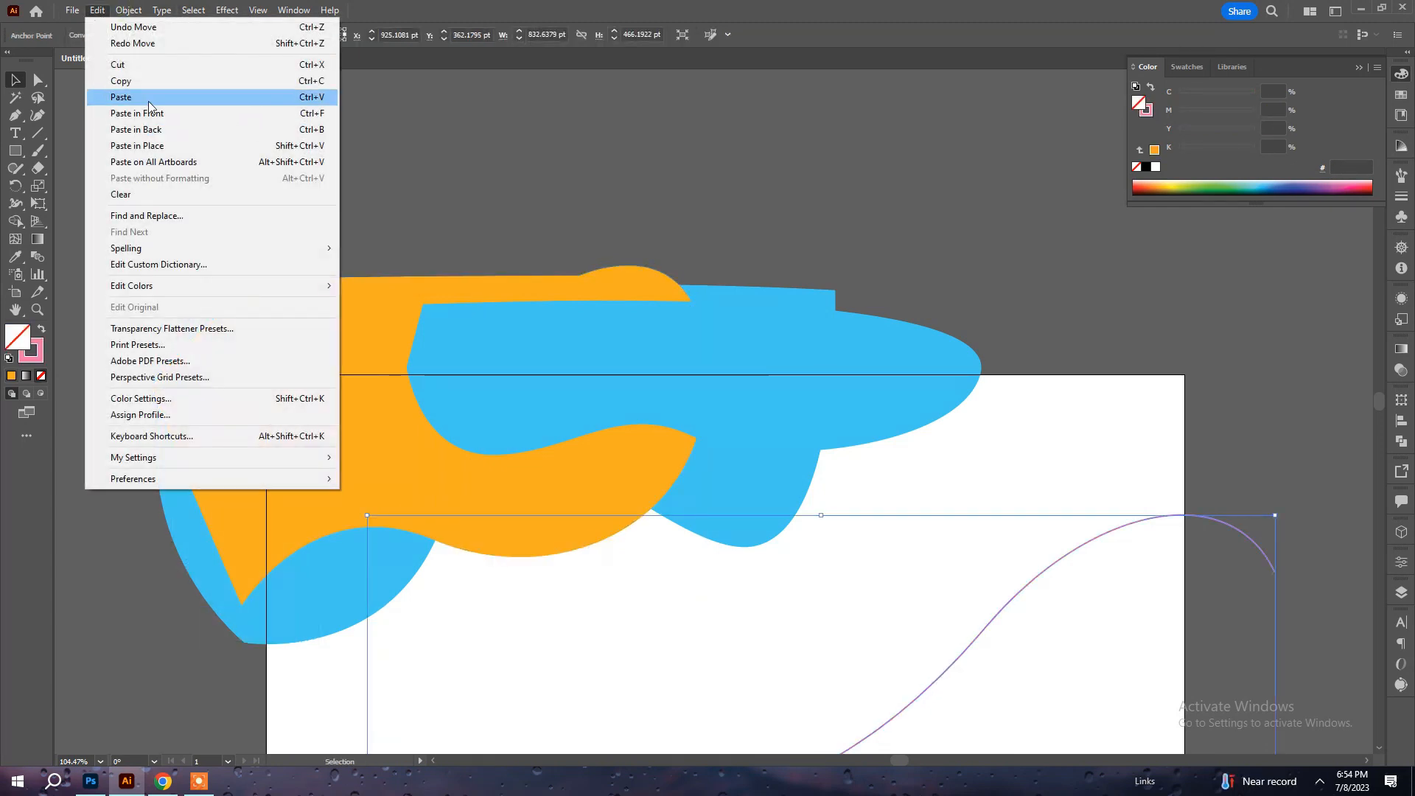
left_click(143, 81)
left_click(97, 10)
left_click(155, 114)
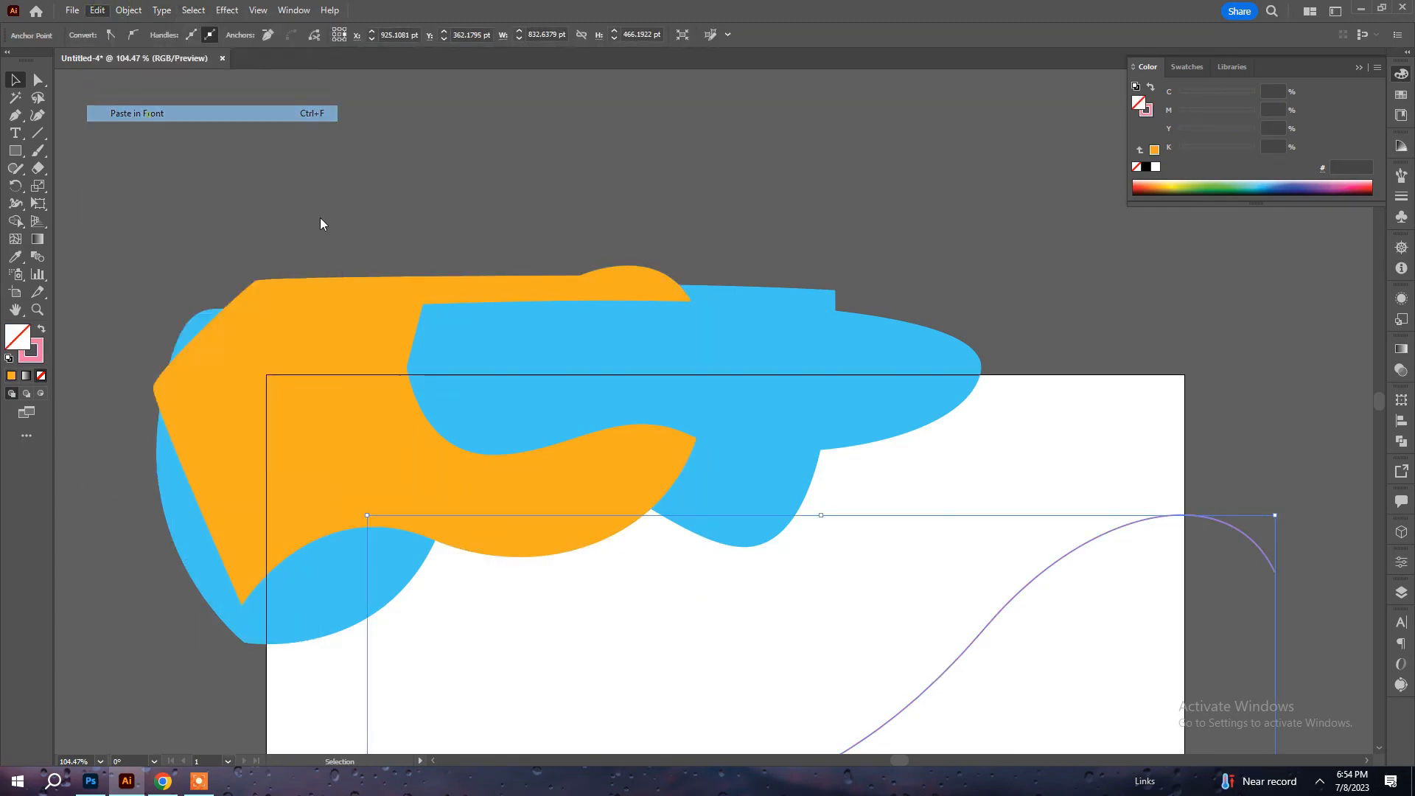
left_click_drag(583, 522, 594, 533)
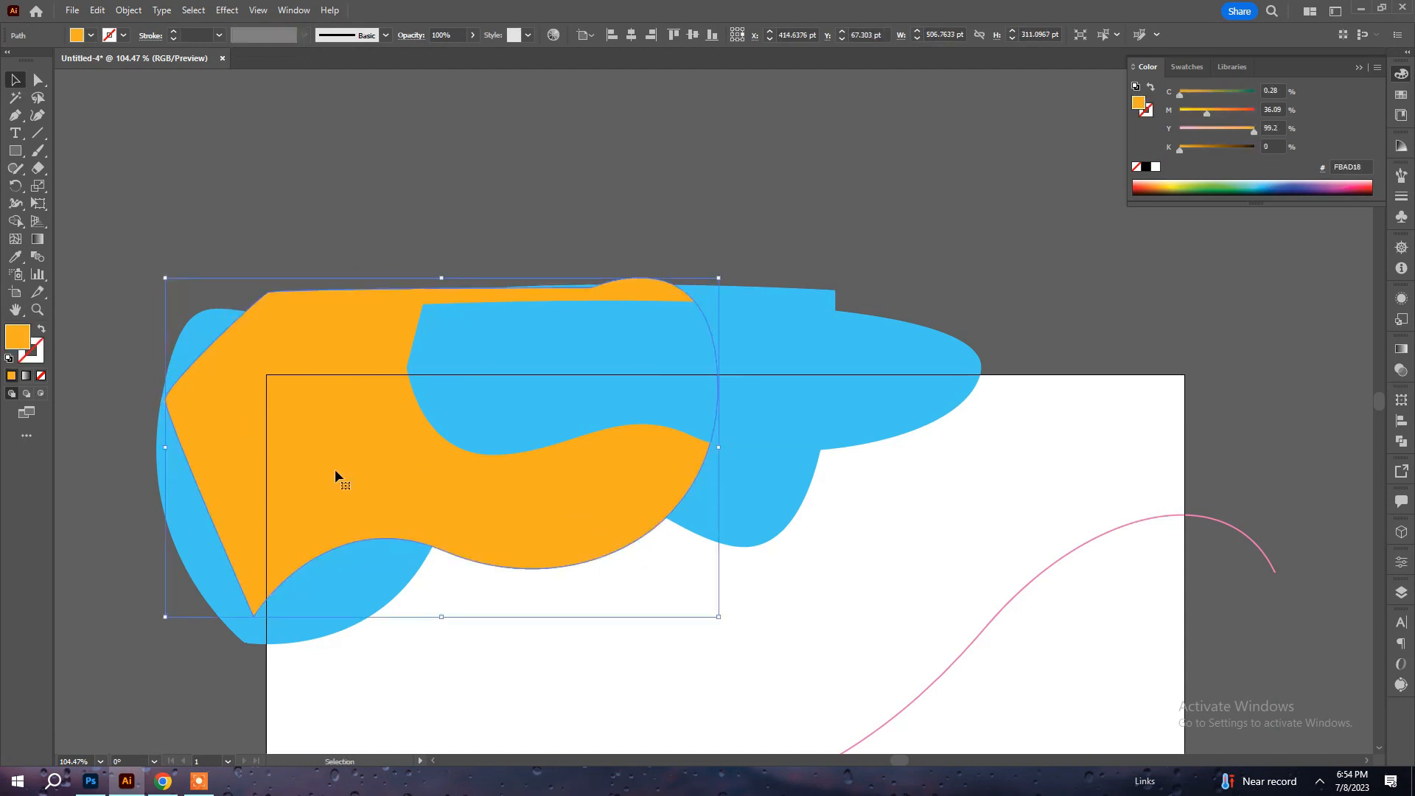
left_click(454, 590)
left_click(356, 510)
key("Delete")
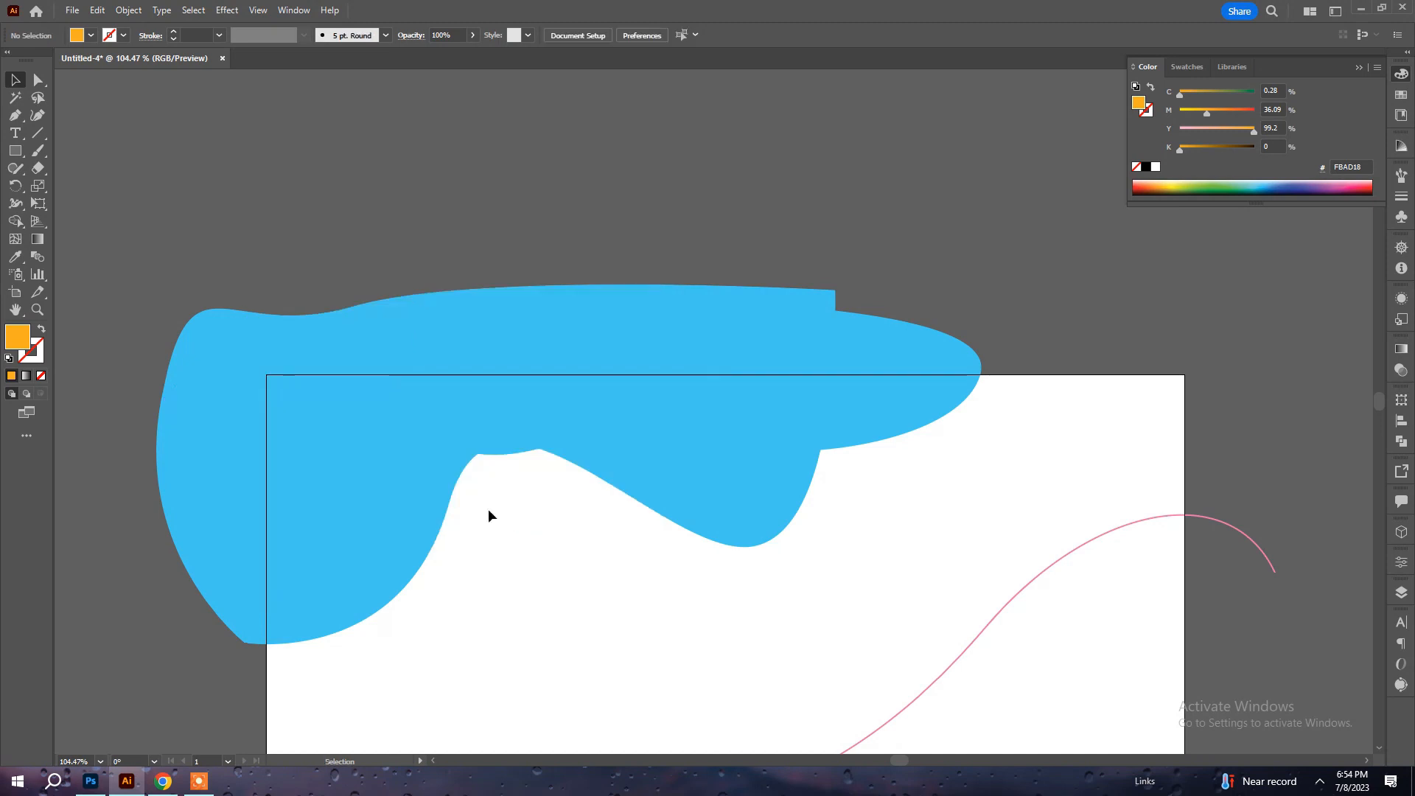
key("ctrl+z")
left_click_drag(310, 287, 272, 196)
key("ctrl+z")
Copy the orange shape, paste it in front, and move the duplicate straight up about 22 pt.
left_click(97, 11)
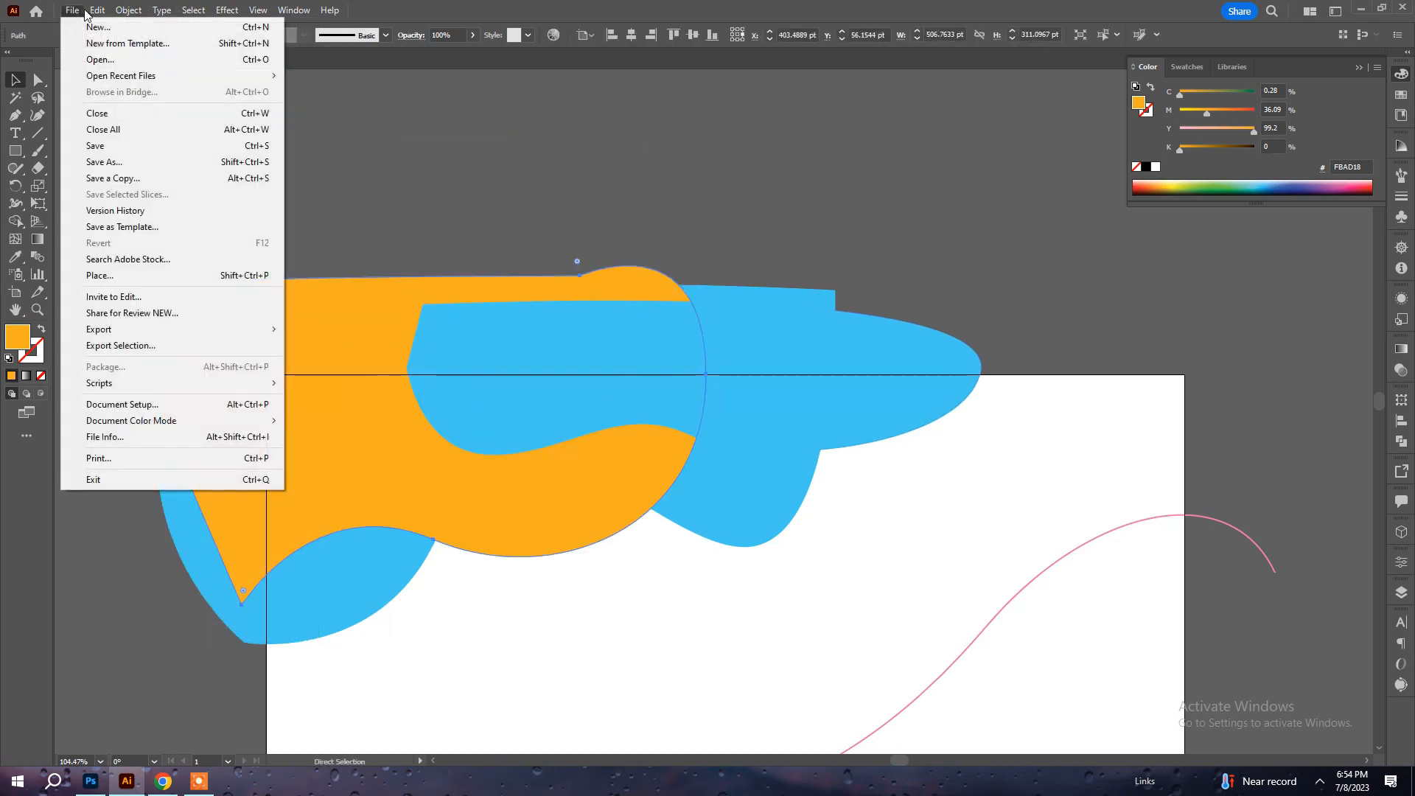
left_click(110, 87)
left_click(97, 11)
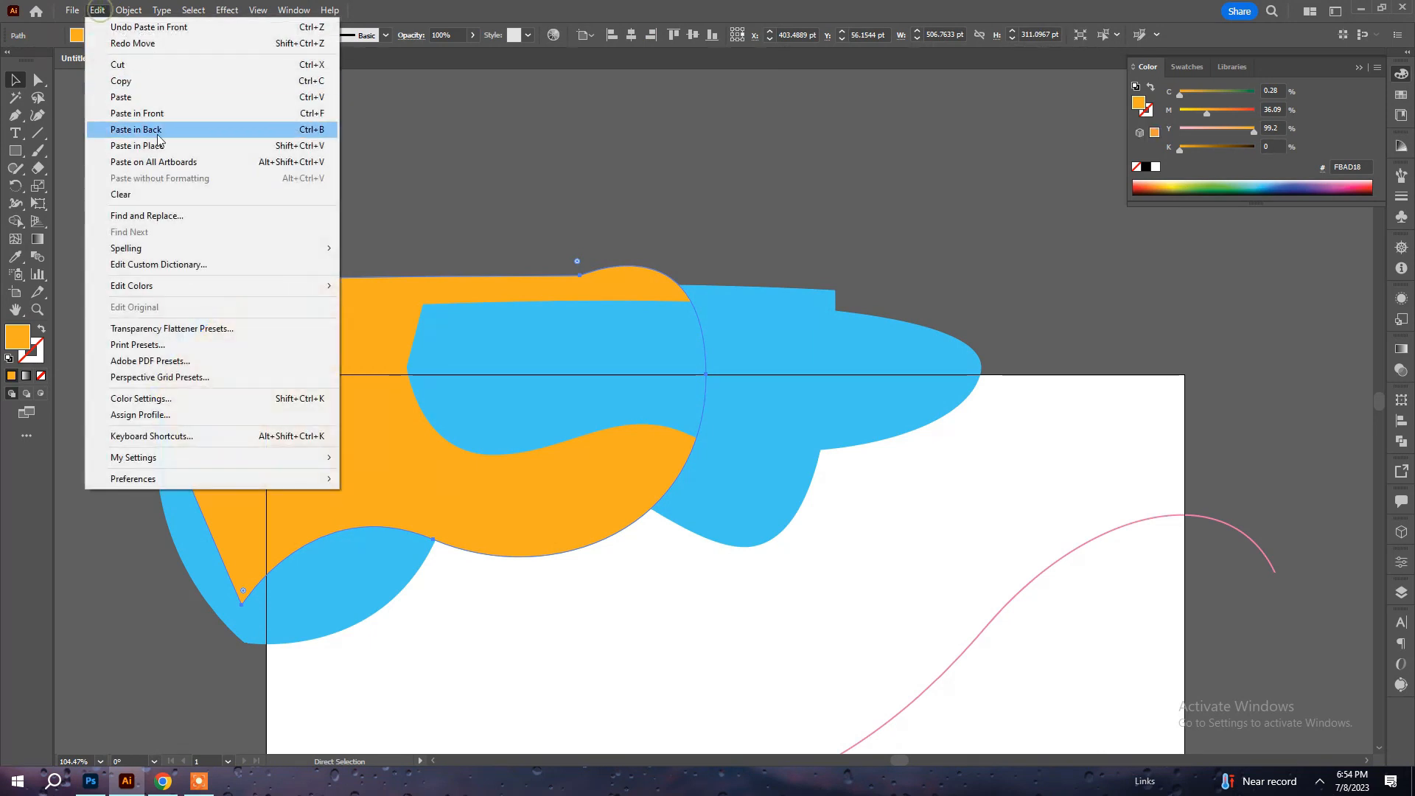
left_click(148, 113)
left_click_drag(531, 508, 524, 480)
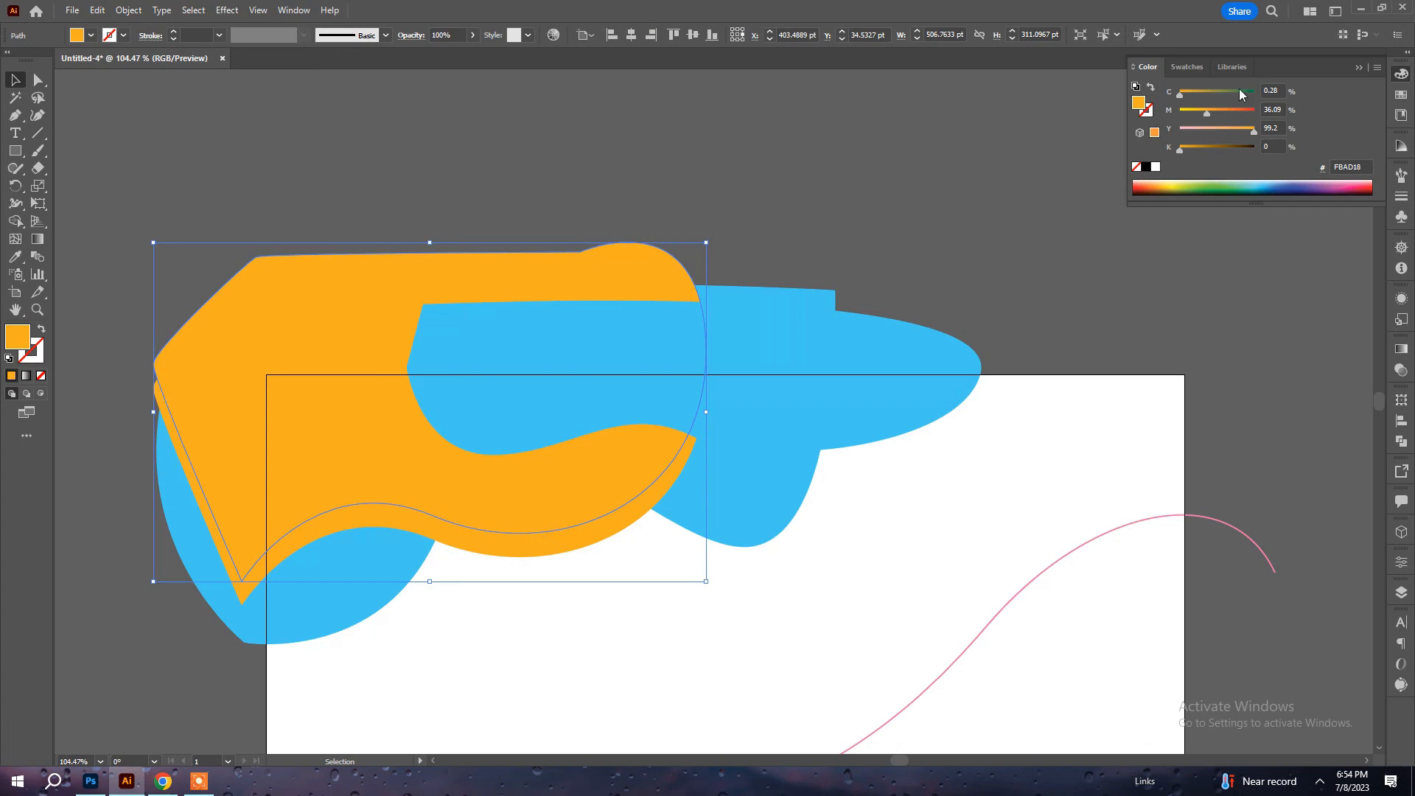
Darken the lower orange shape behind the shifted copy by setting its fill's black value to 61%.
left_click(1227, 145)
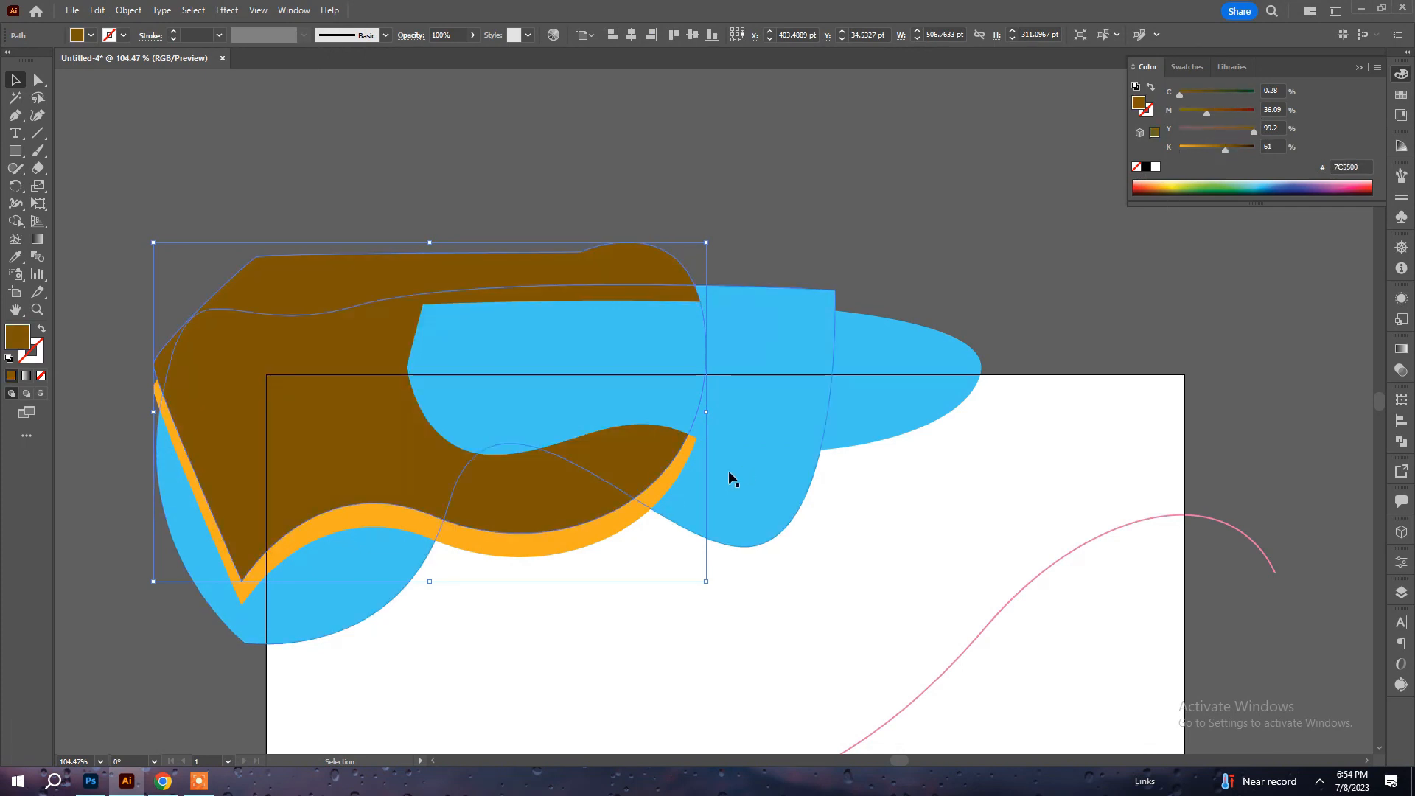
key("ctrl+z")
left_click(609, 524)
left_click(1226, 147)
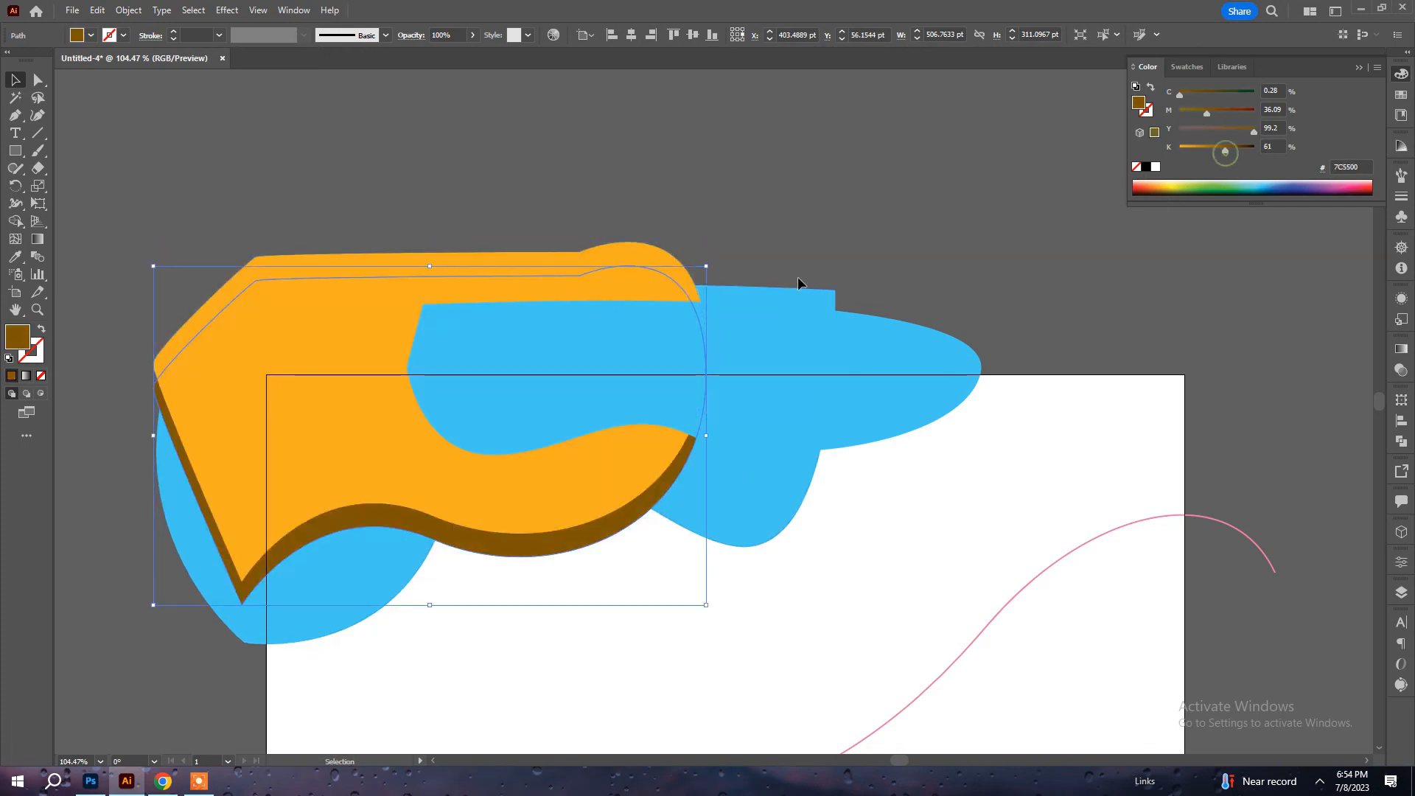
Apply a Feather effect with a 25 pt radius to the dark brown shape and deselect it.
left_click(225, 10)
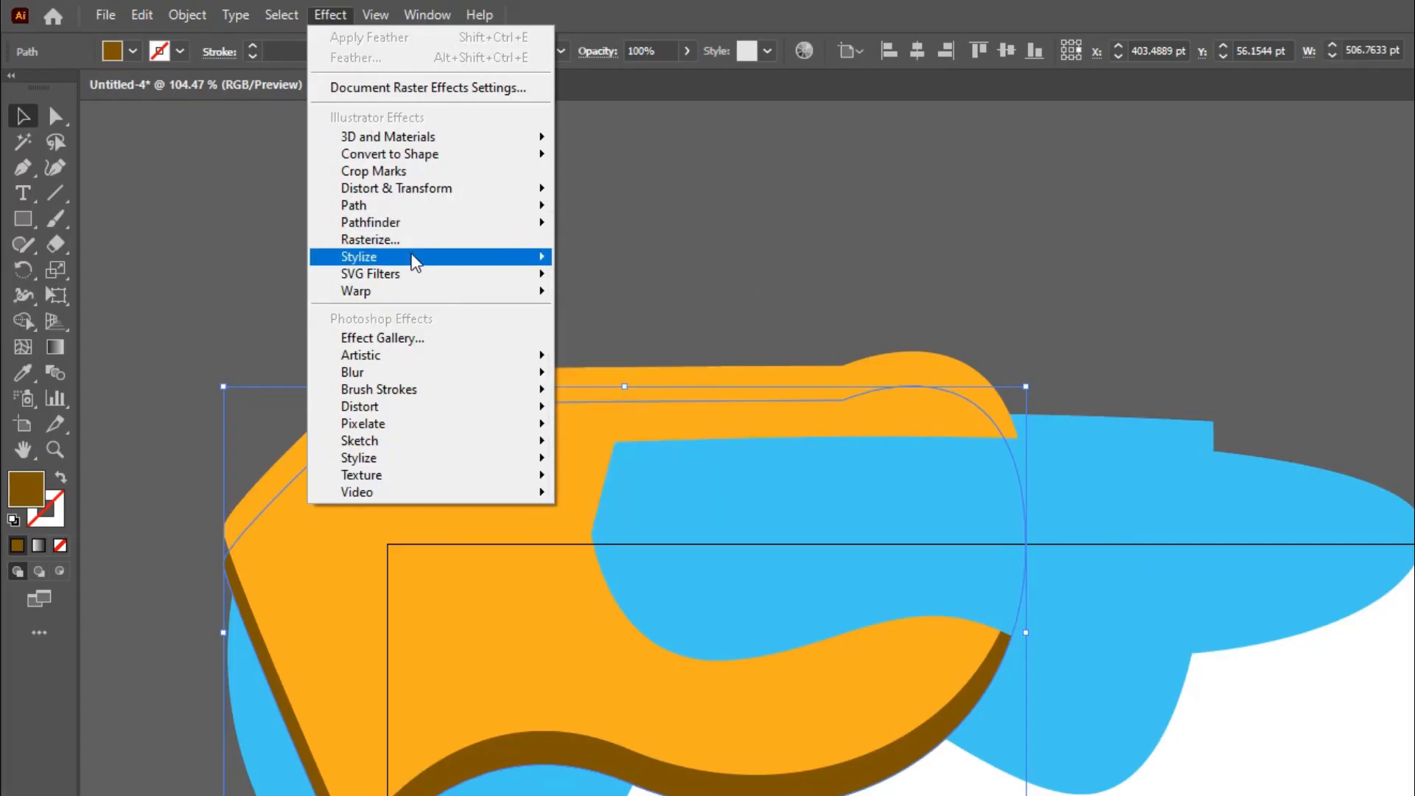
mouse_move(412, 256)
left_click(625, 284)
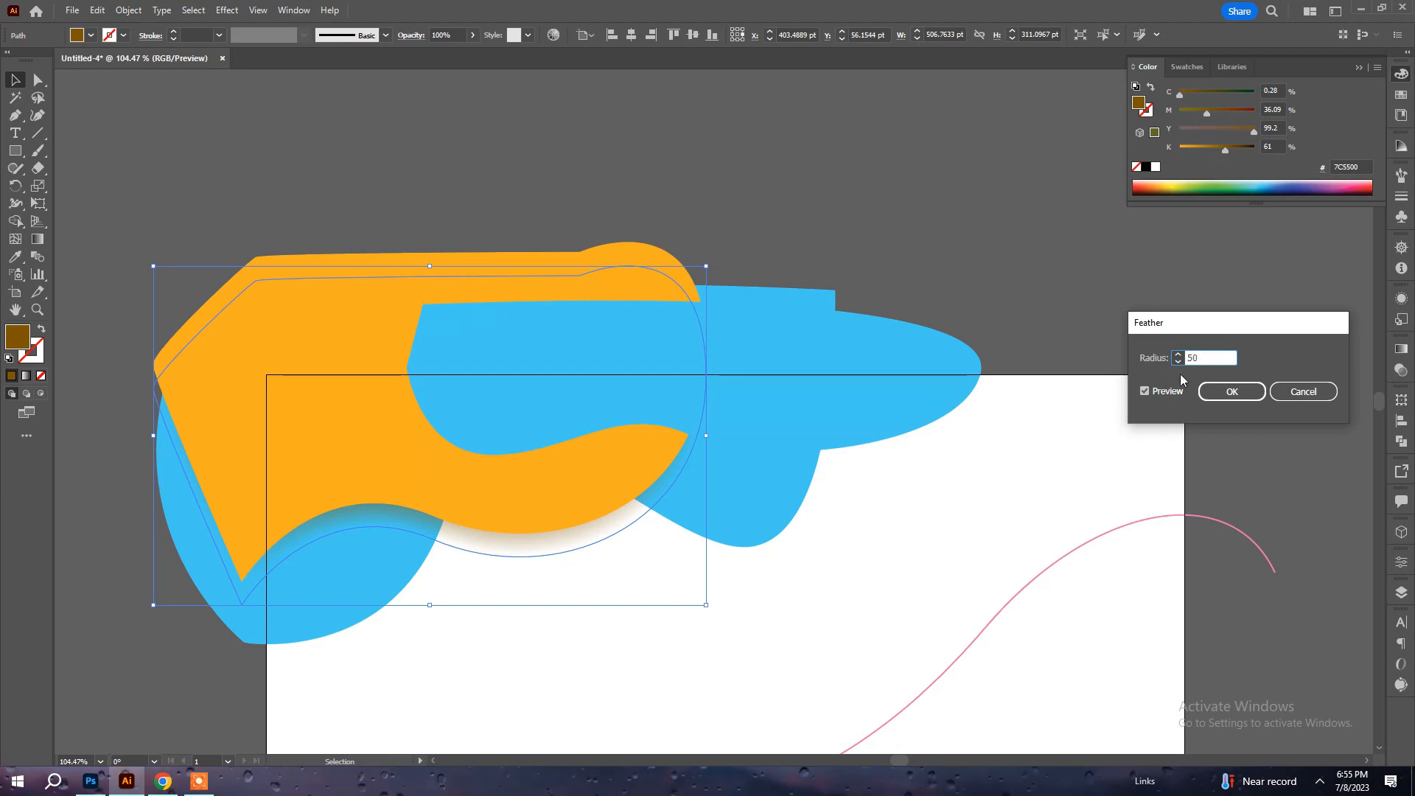
left_click(1178, 362)
left_click_drag(1220, 358, 1160, 365)
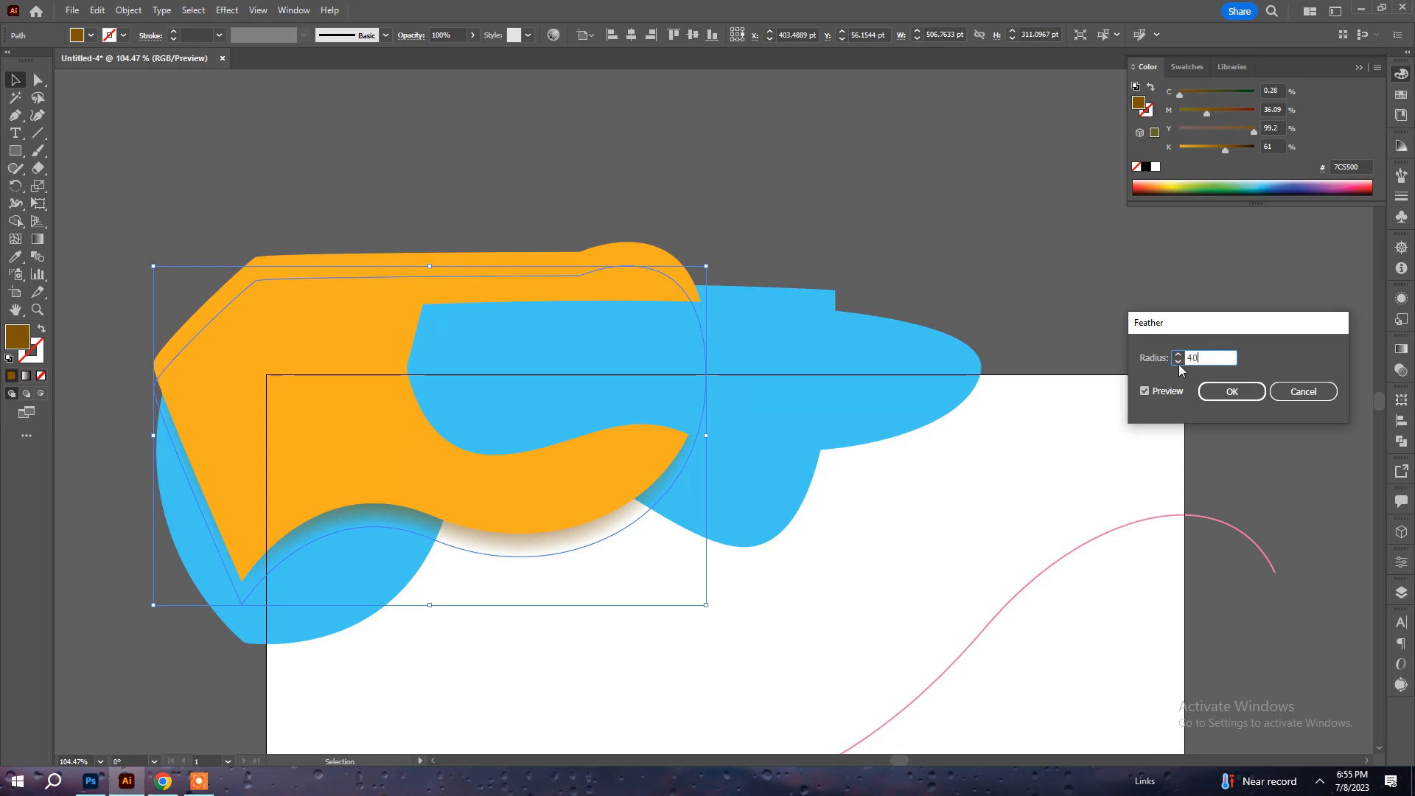
left_click(1180, 353)
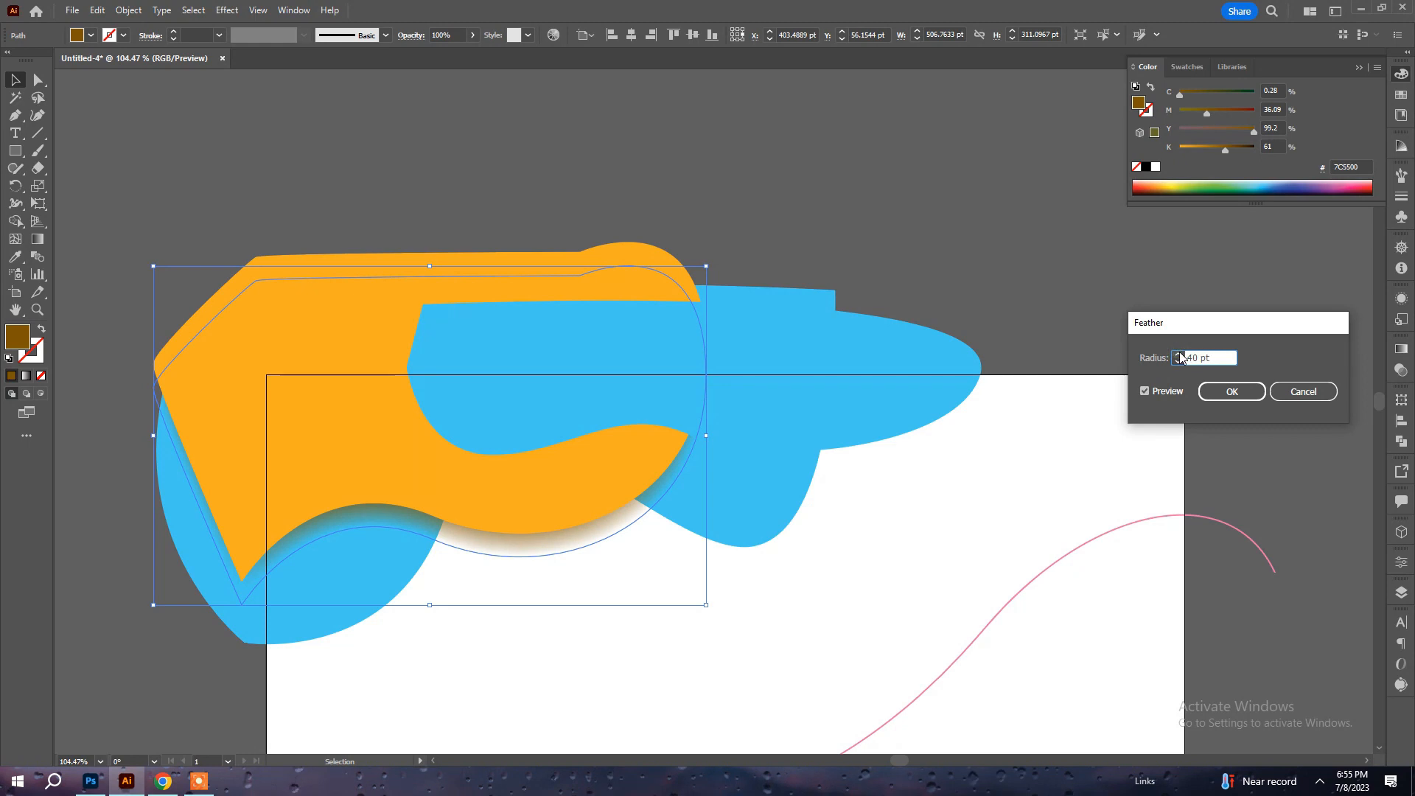
left_click_drag(1221, 355, 1172, 360)
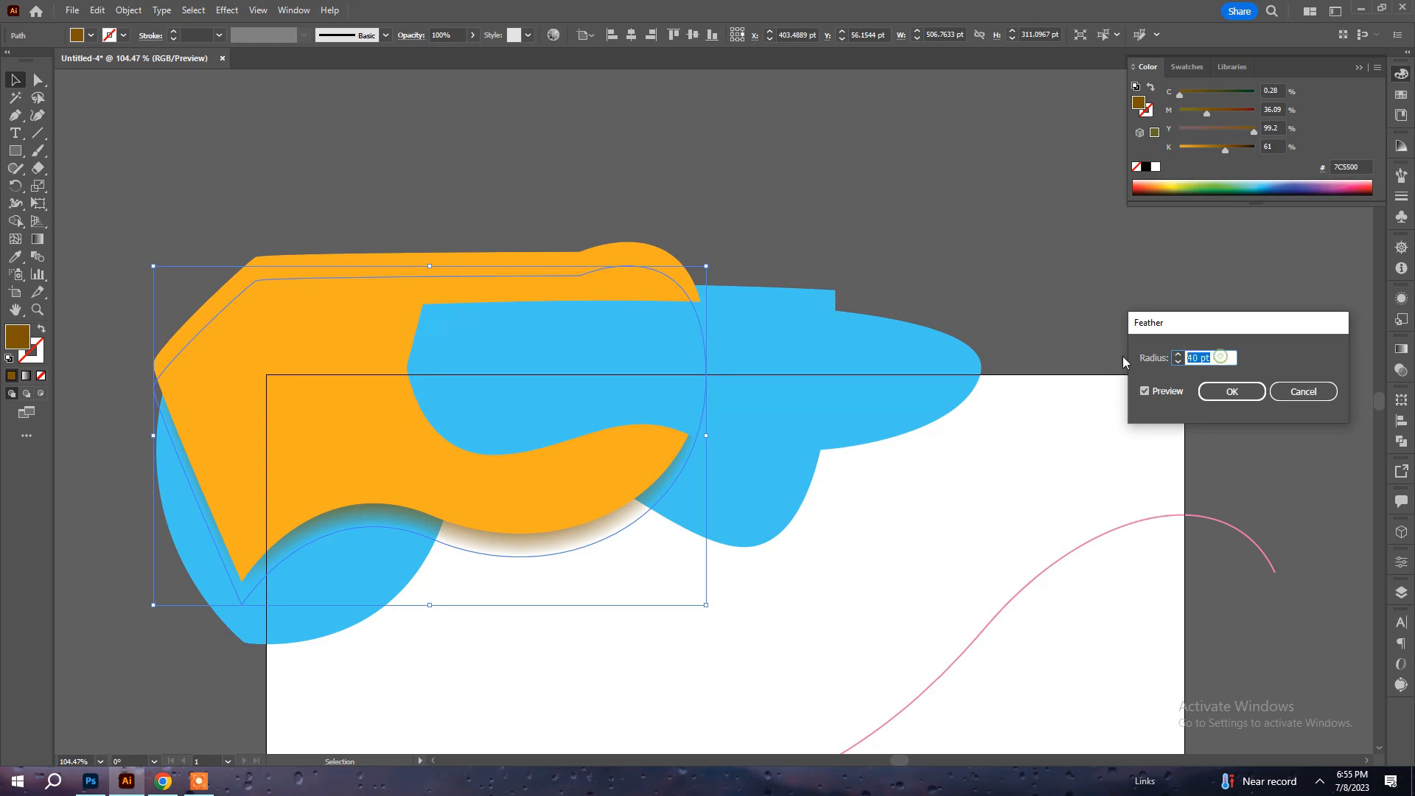
type("30")
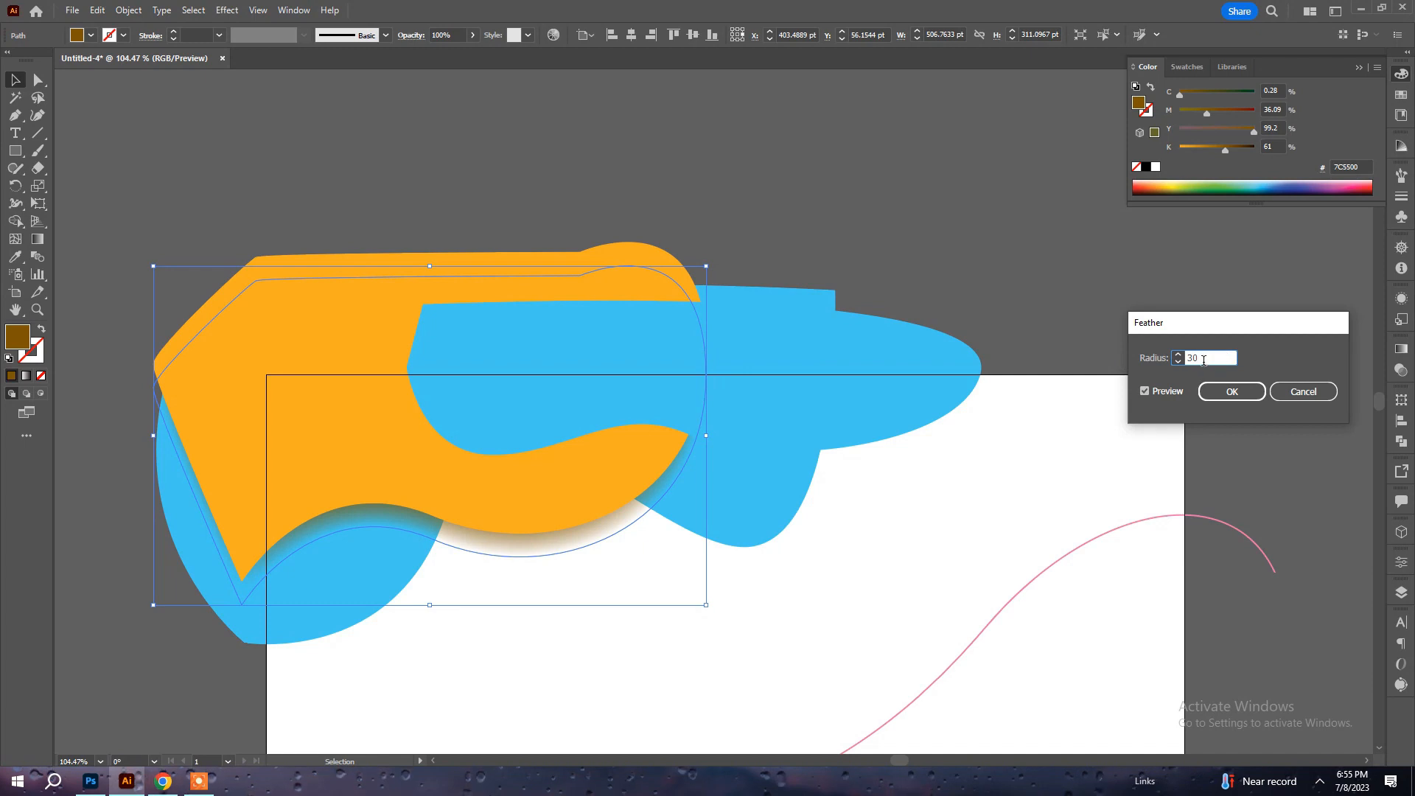
key("Up")
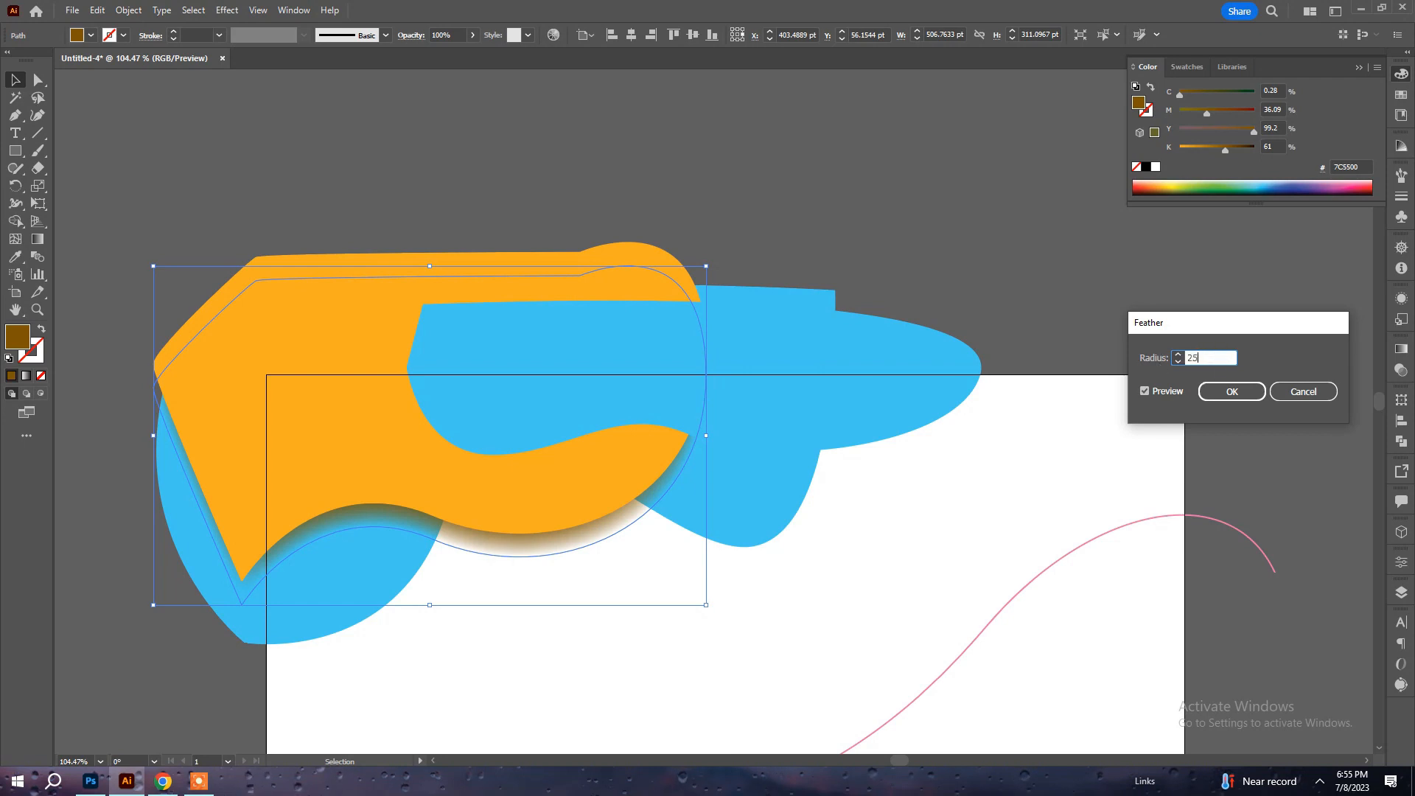
key("Return")
left_click(968, 236)
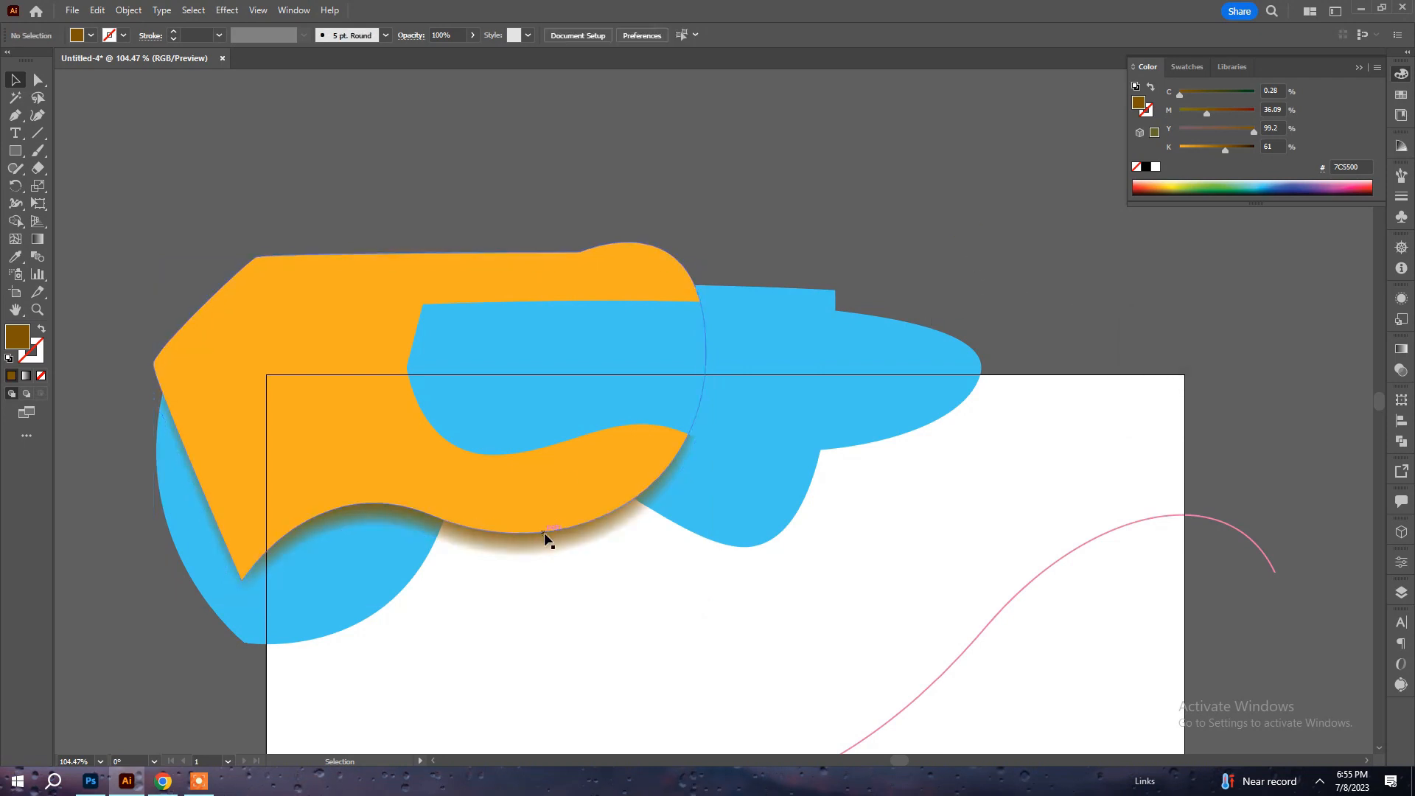
In the document raster effects settings, turn on anti-aliasing and set the space added around objects to 720 pt.
left_click(545, 552)
left_click(227, 11)
left_click(294, 60)
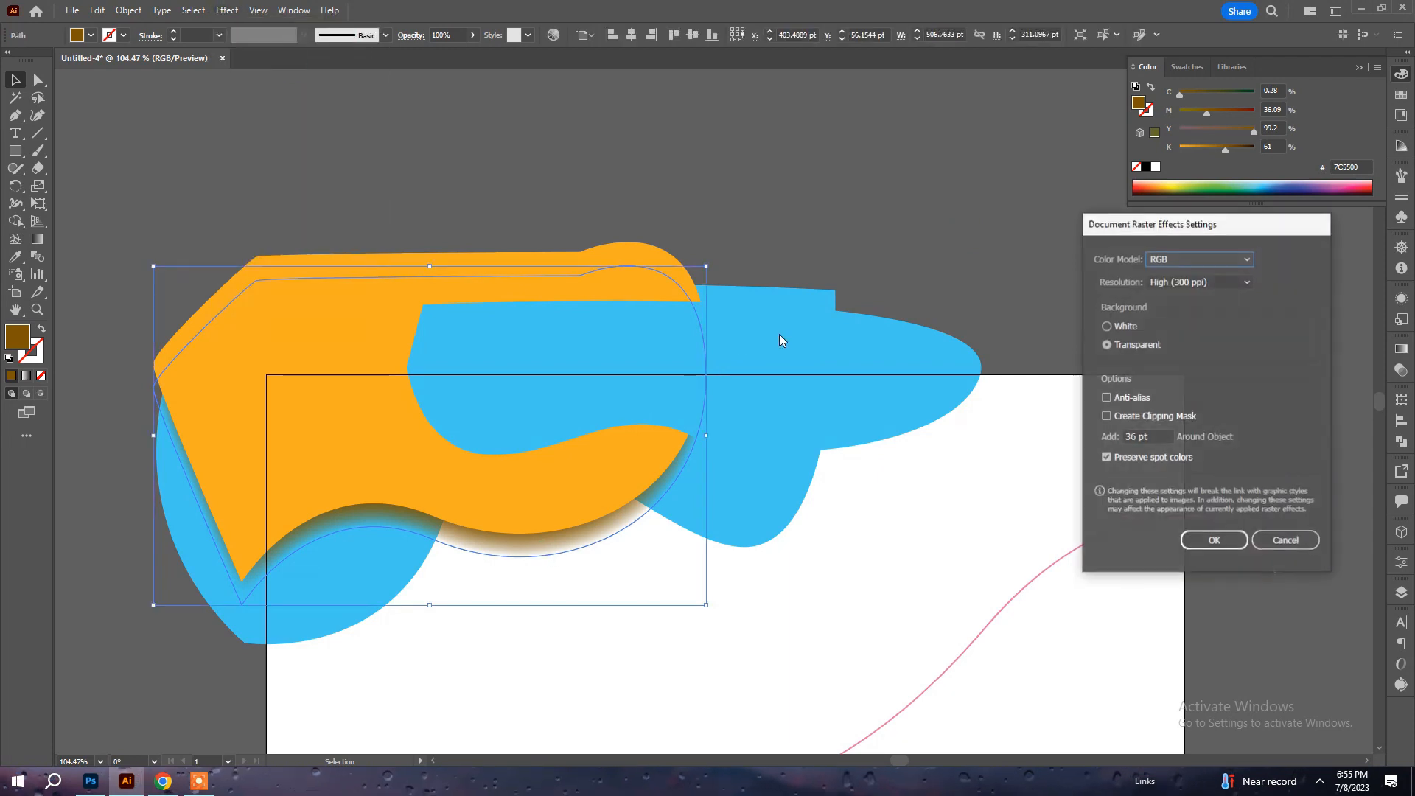
left_click(1132, 397)
left_click(1151, 438)
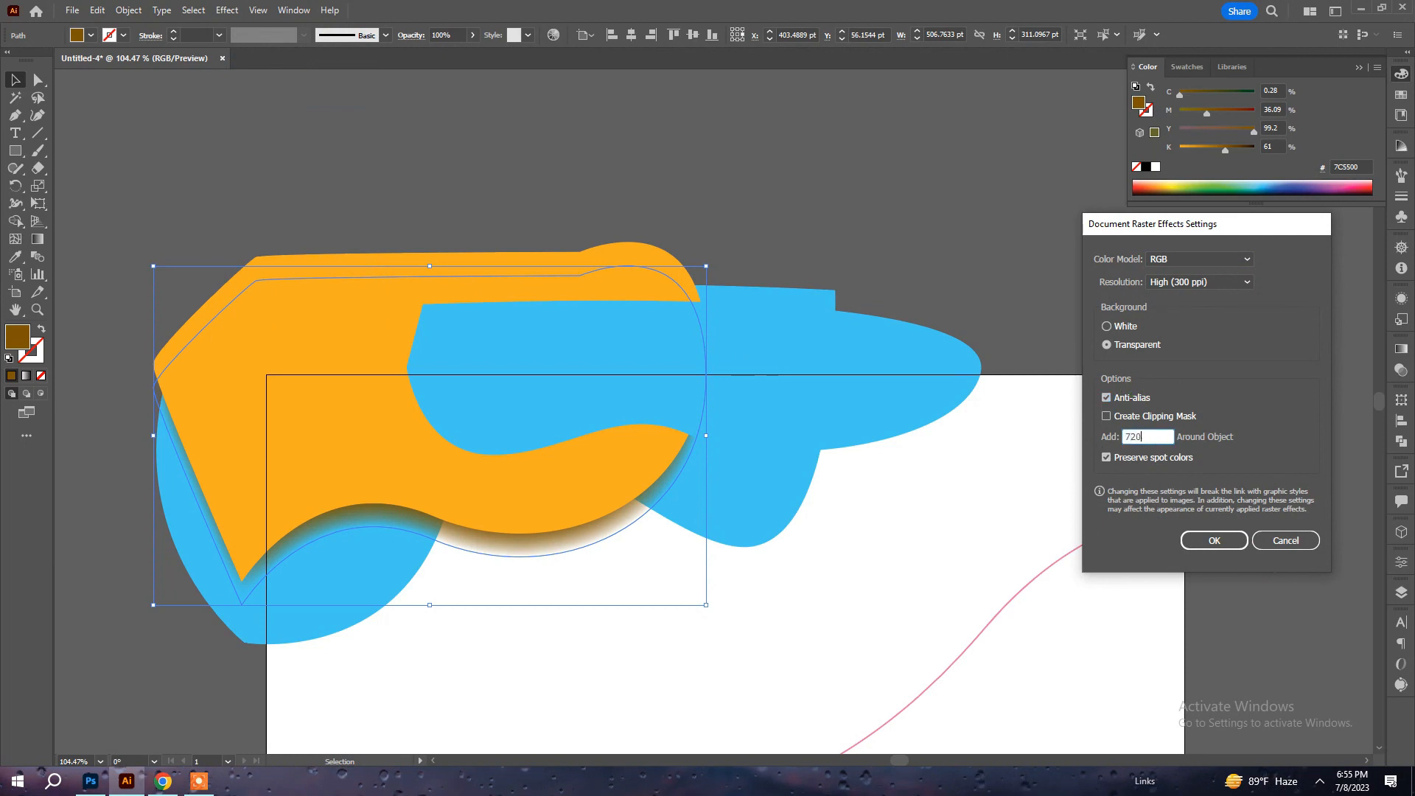
key("Return")
left_click(949, 188)
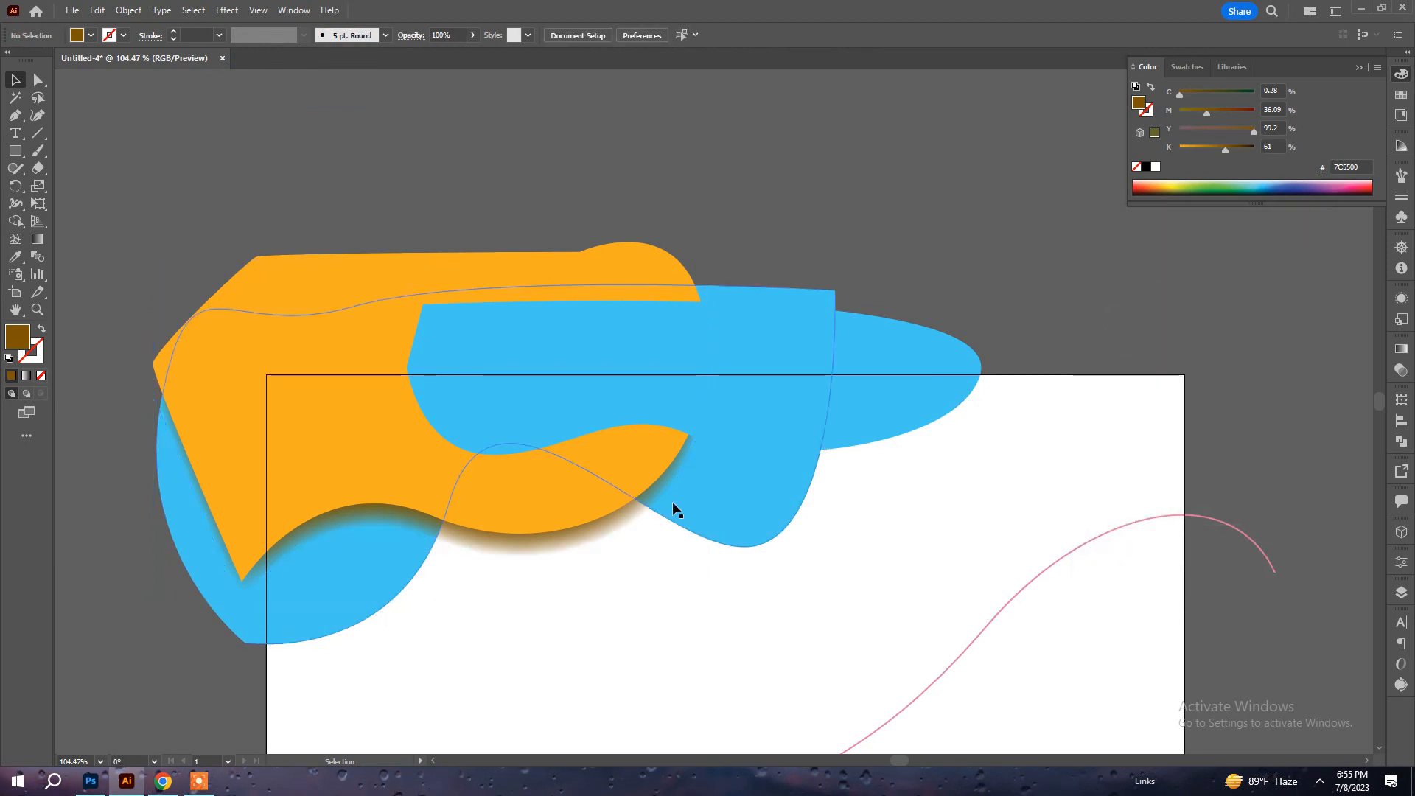
Move the feathered brown shadow up about 7 pt and set its blending mode to Multiply.
left_click(601, 524)
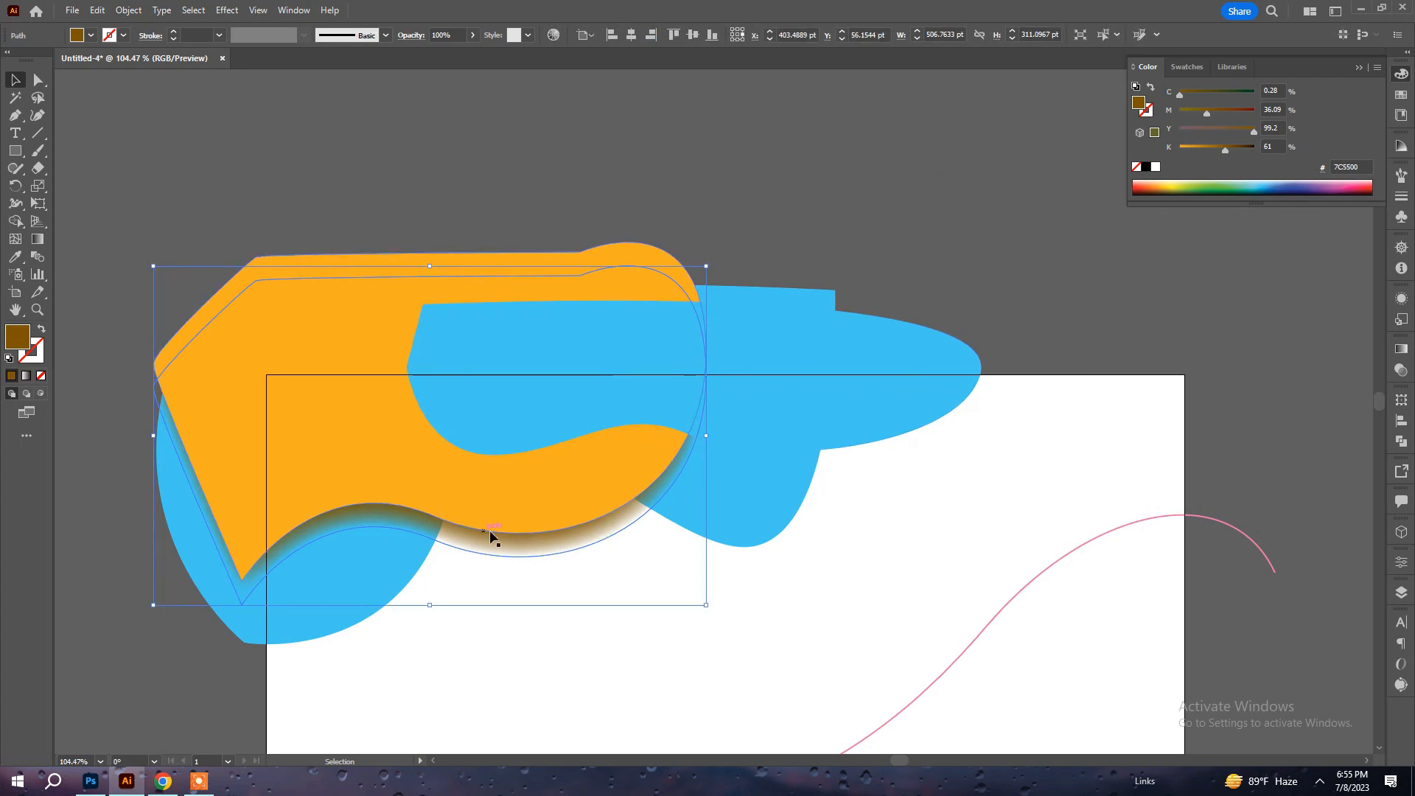
left_click_drag(494, 542, 493, 533)
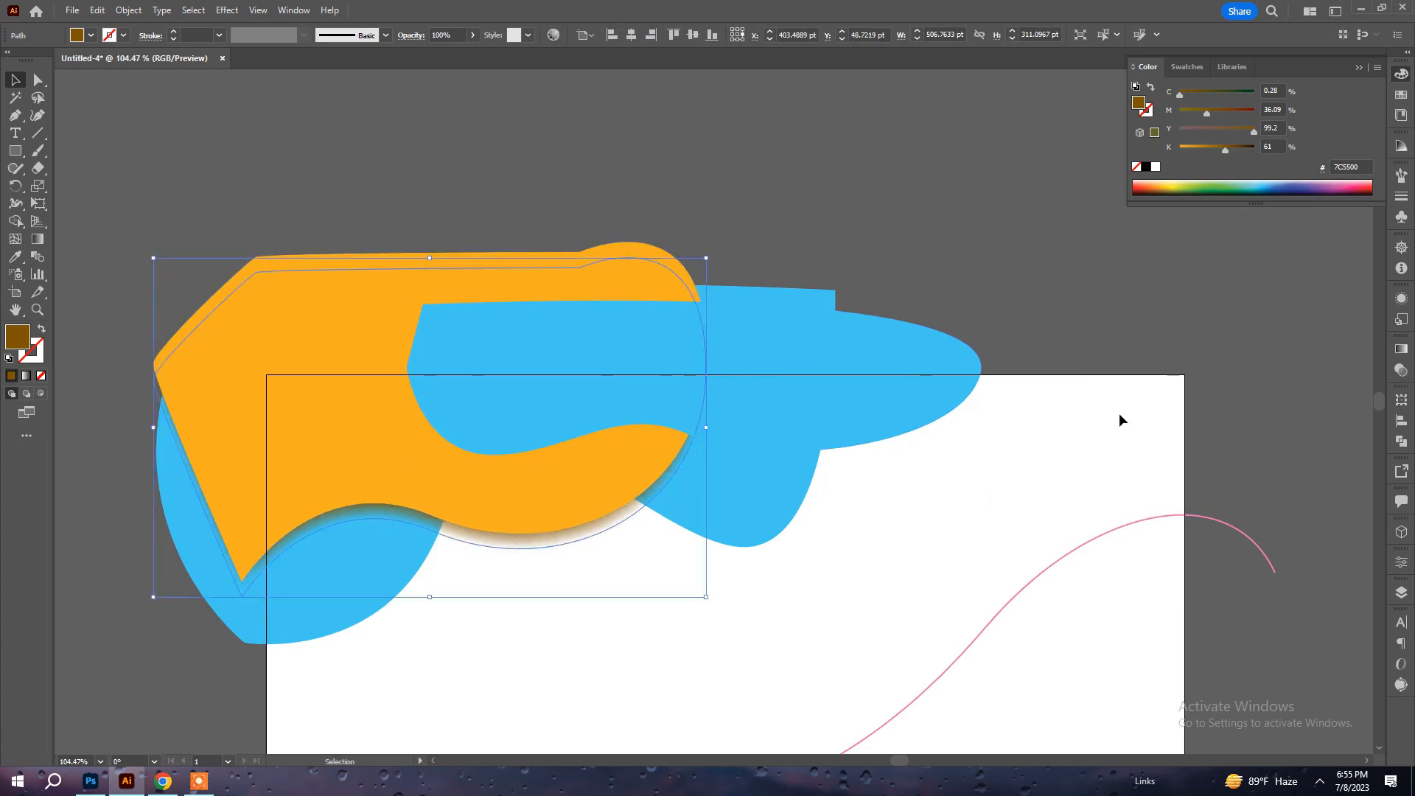
left_click(1401, 370)
left_click(1253, 364)
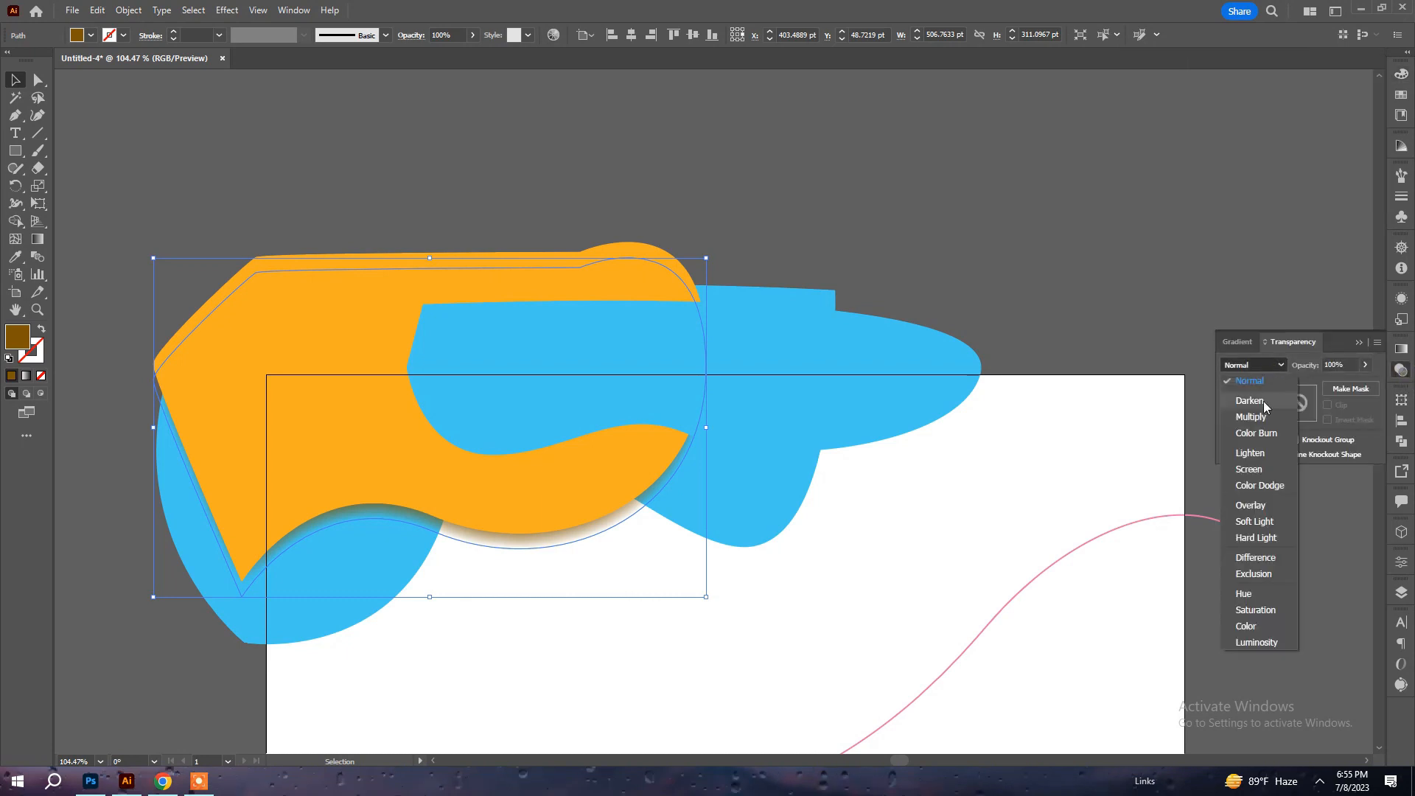
left_click(1251, 417)
left_click(1145, 241)
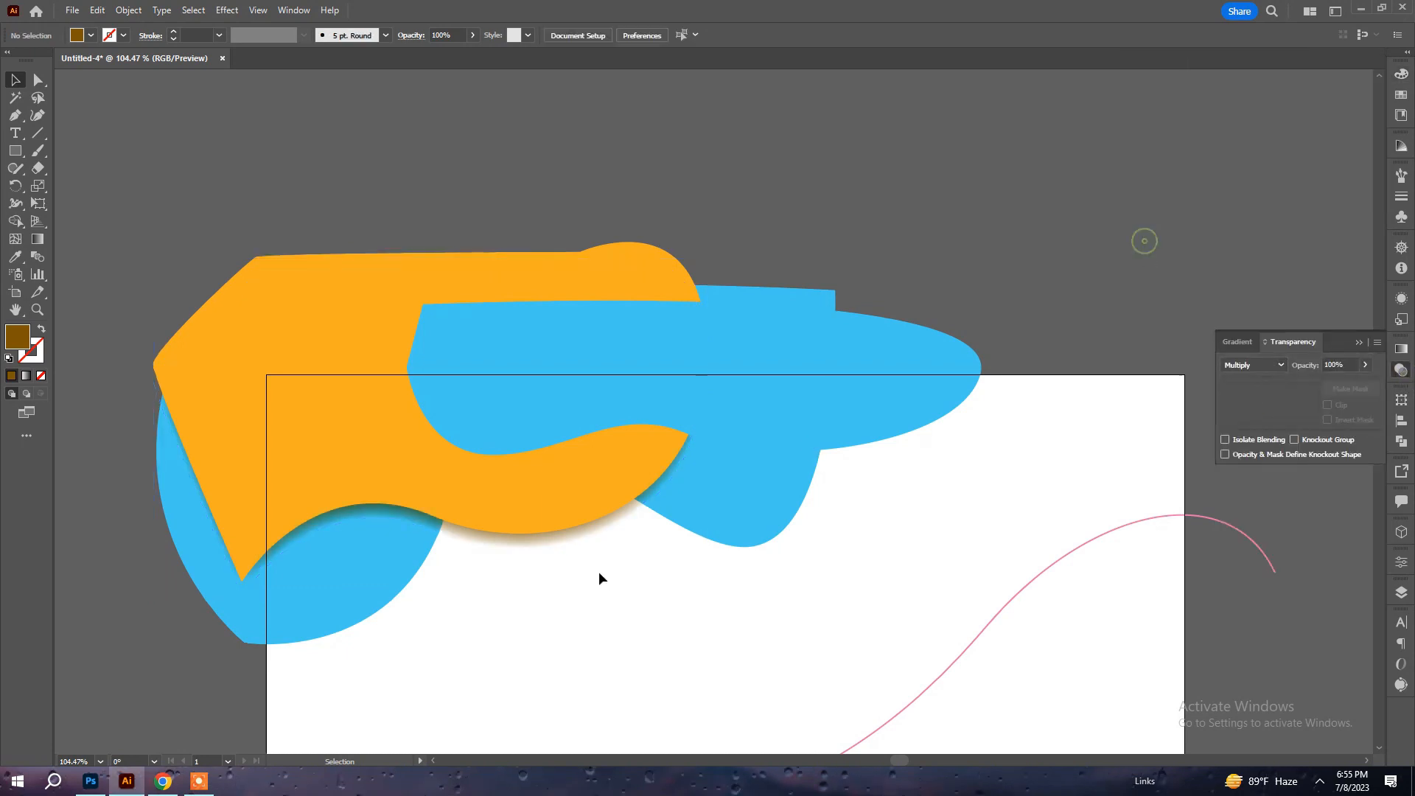
Copy the wavy blue shape behind the orange one, paste it in front, and move the duplicate down about 28 pt.
left_click(393, 567)
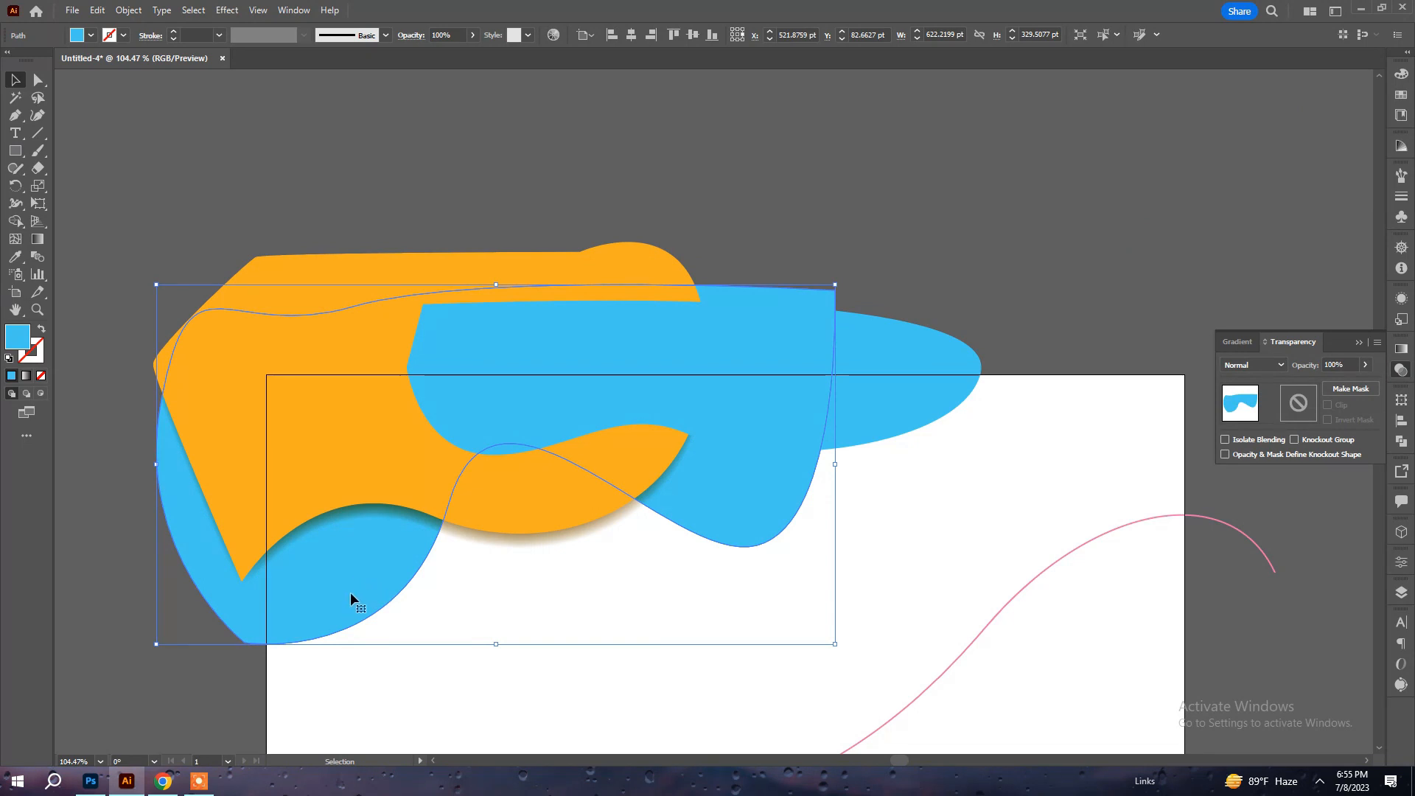
left_click(129, 11)
mouse_move(98, 11)
left_click(140, 83)
left_click(98, 10)
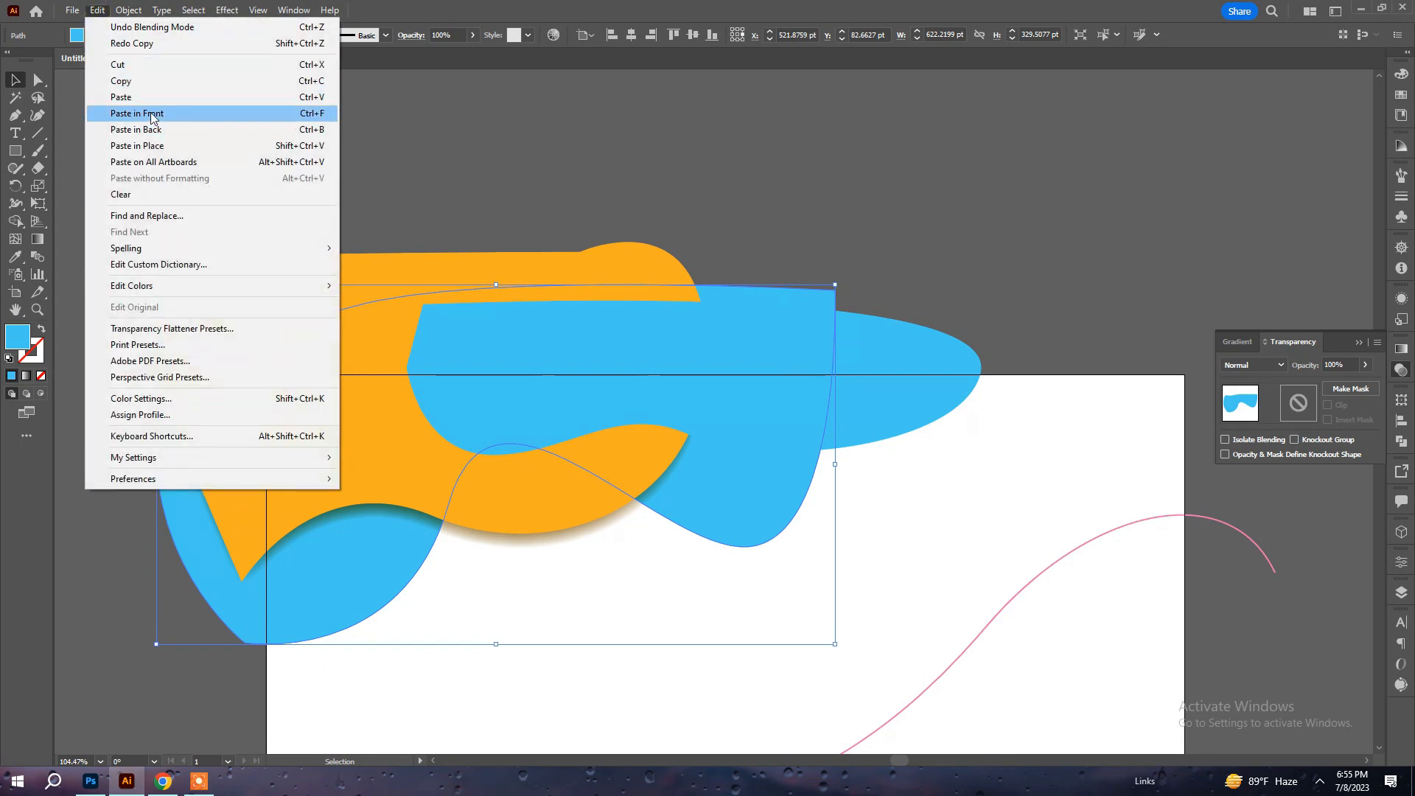
left_click(140, 114)
left_click_drag(376, 597, 388, 623)
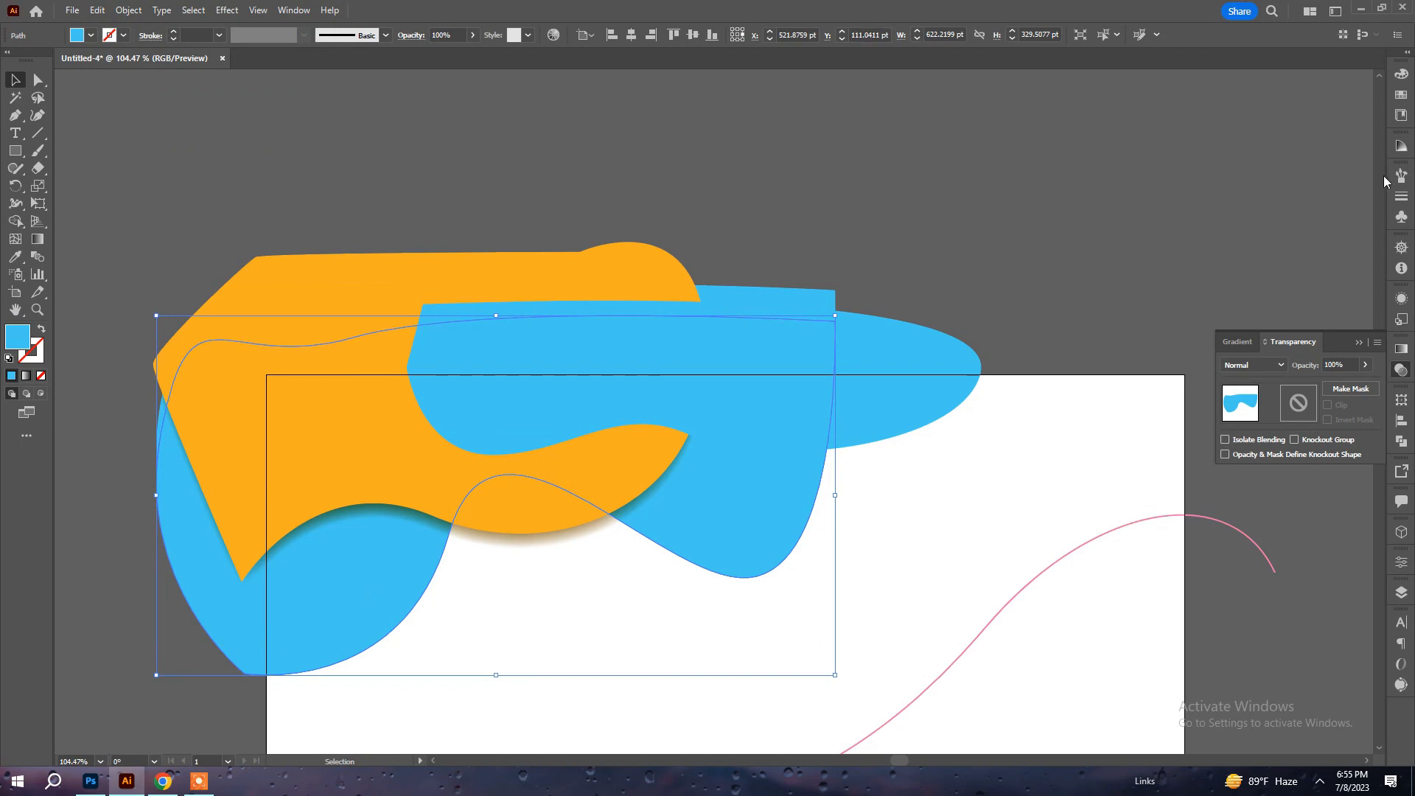
Set the blue duplicate's black value to 49% and send it behind the original wavy blue shape.
left_click(1403, 77)
left_click(1216, 150)
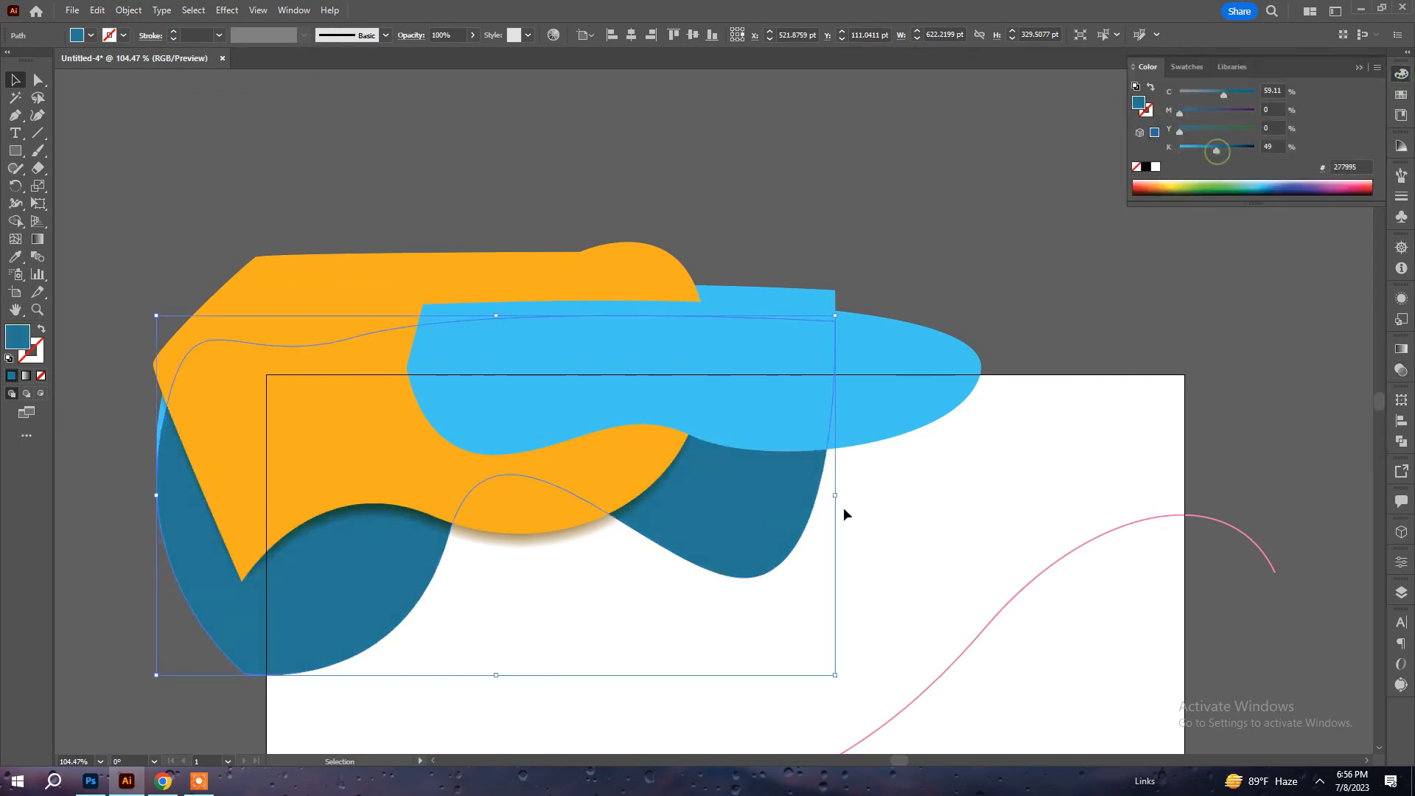
key("ctrl+bracketleft")
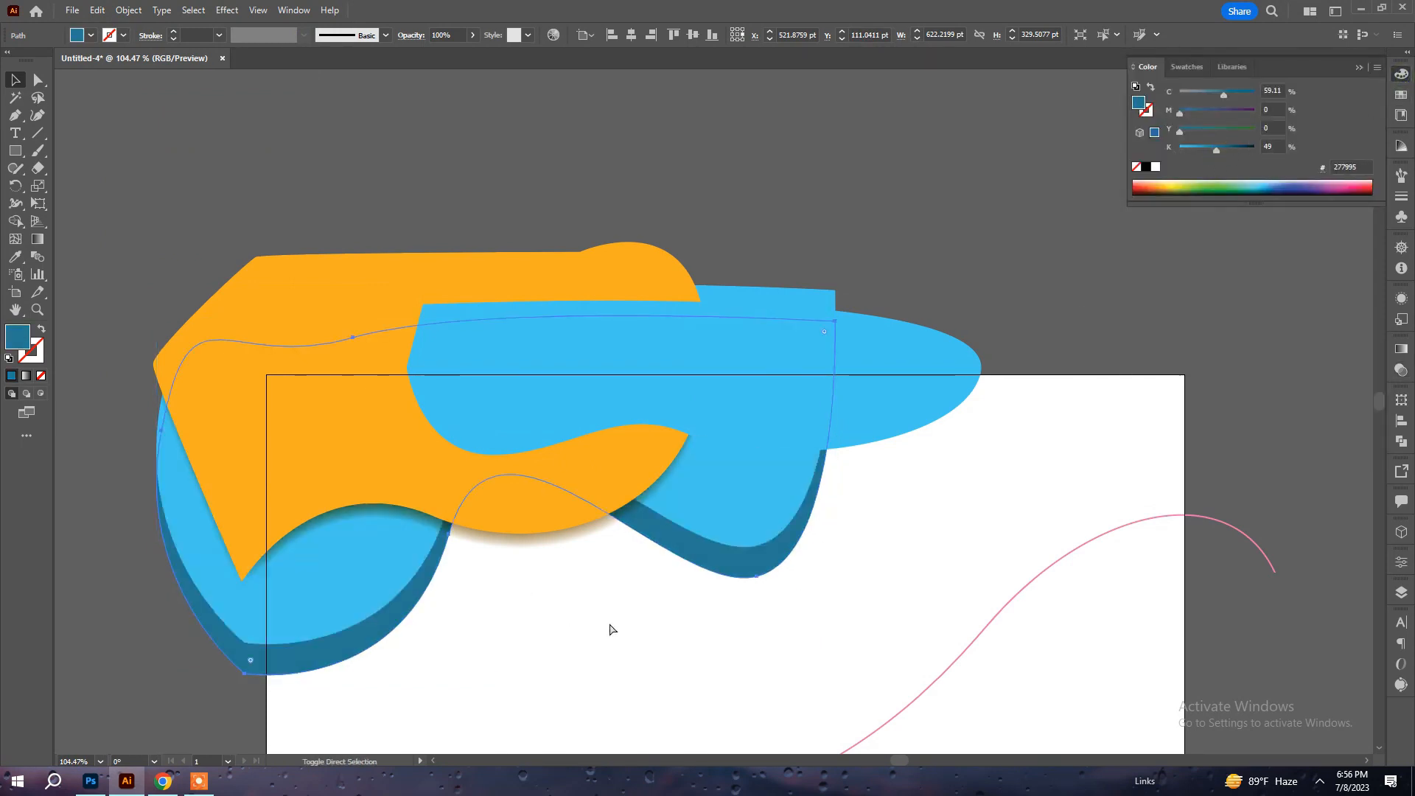
left_click(679, 625)
Apply a Feather effect with a 25 pt radius to the dark blue duplicate and deselect it.
left_click(768, 555)
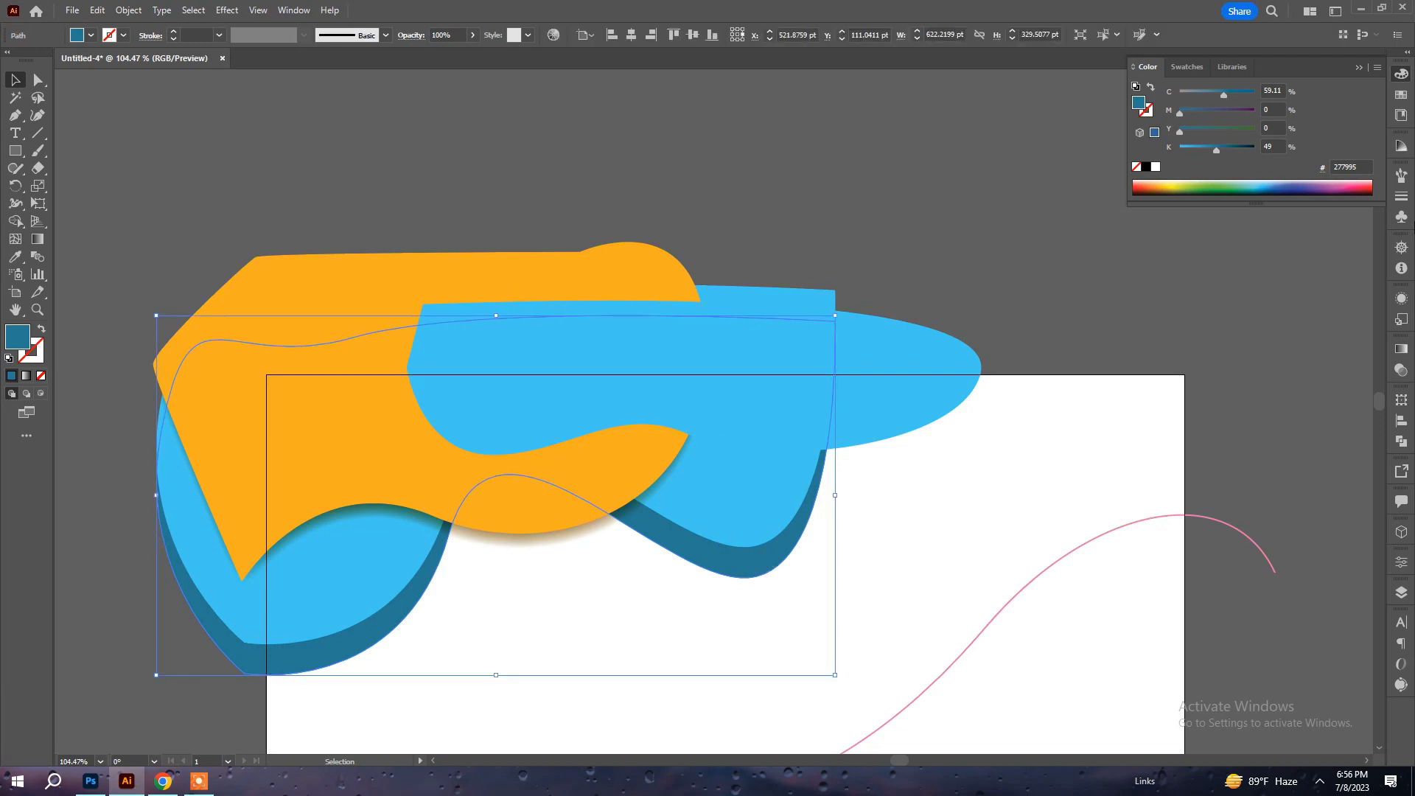
left_click(227, 12)
mouse_move(285, 179)
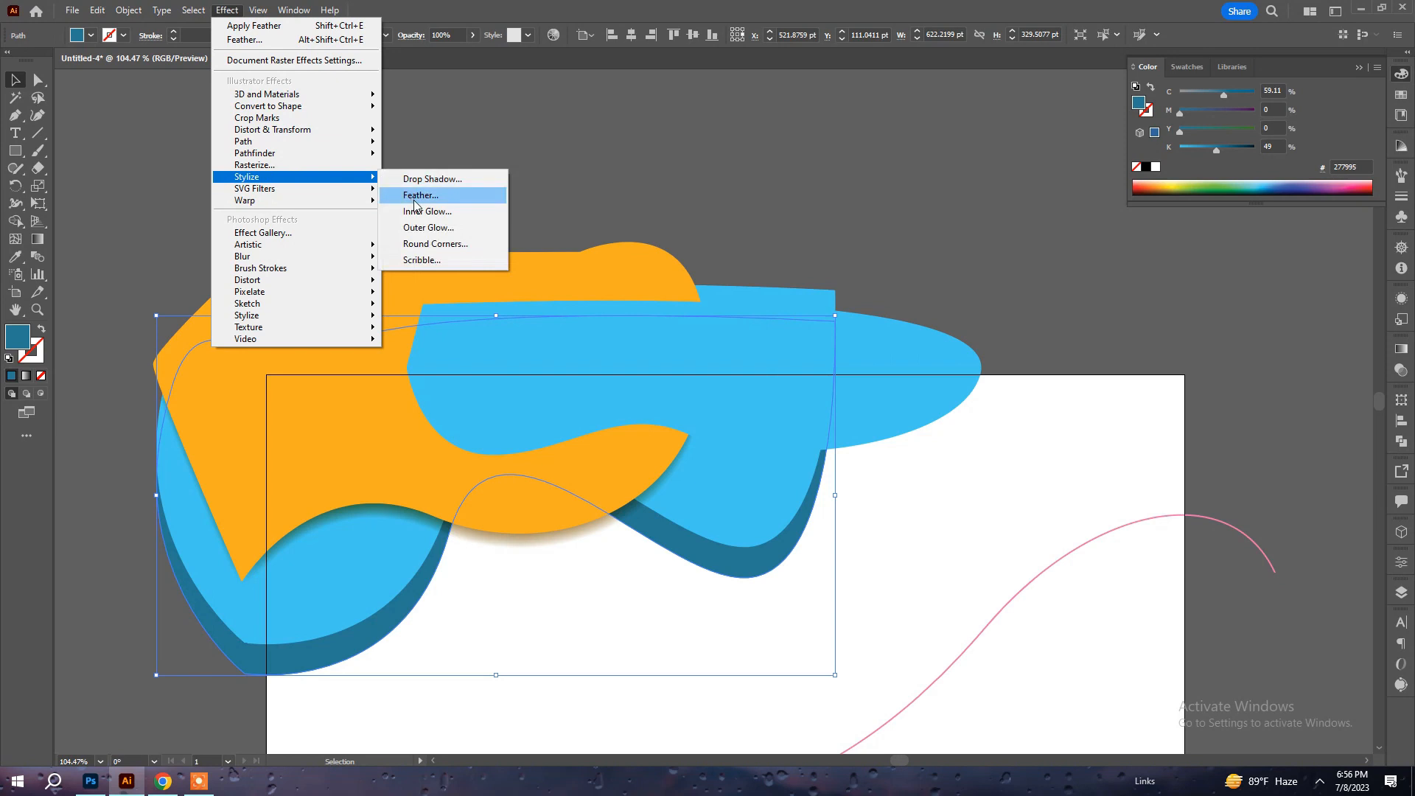
left_click(422, 196)
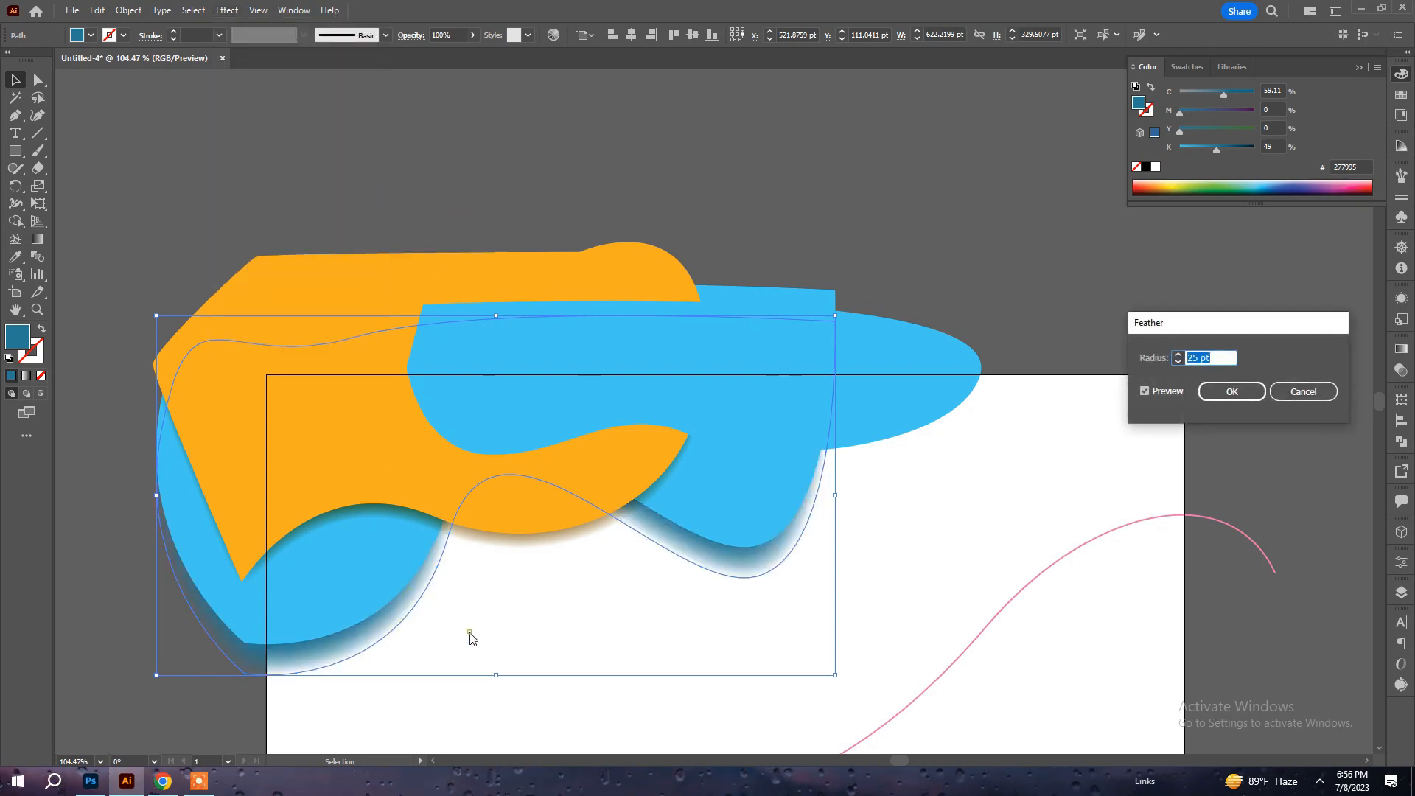
left_click(1232, 392)
left_click(608, 619)
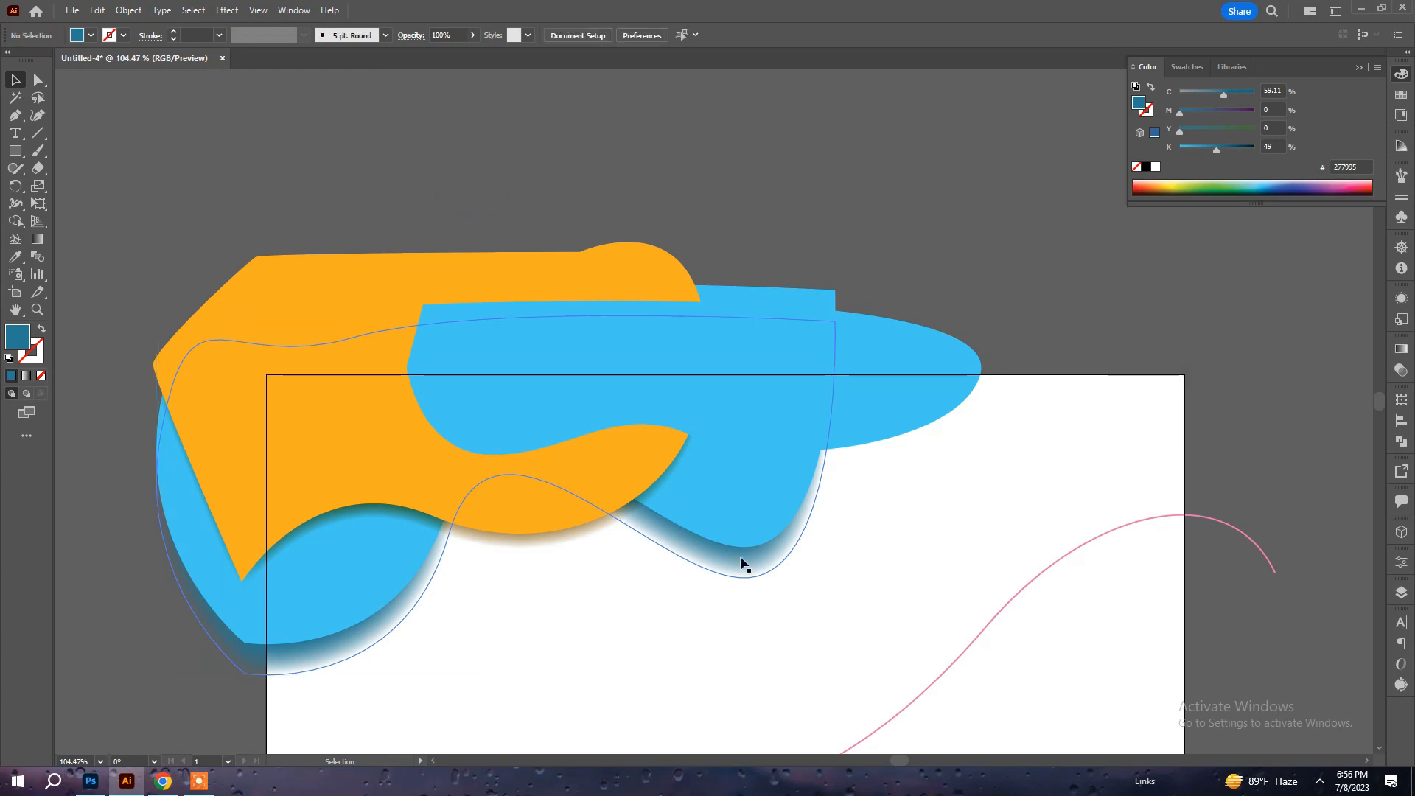
Undo the Feather effect on the dark blue duplicate, reapply it with a 35 pt radius, and deselect the shape.
left_click(742, 561)
key("a")
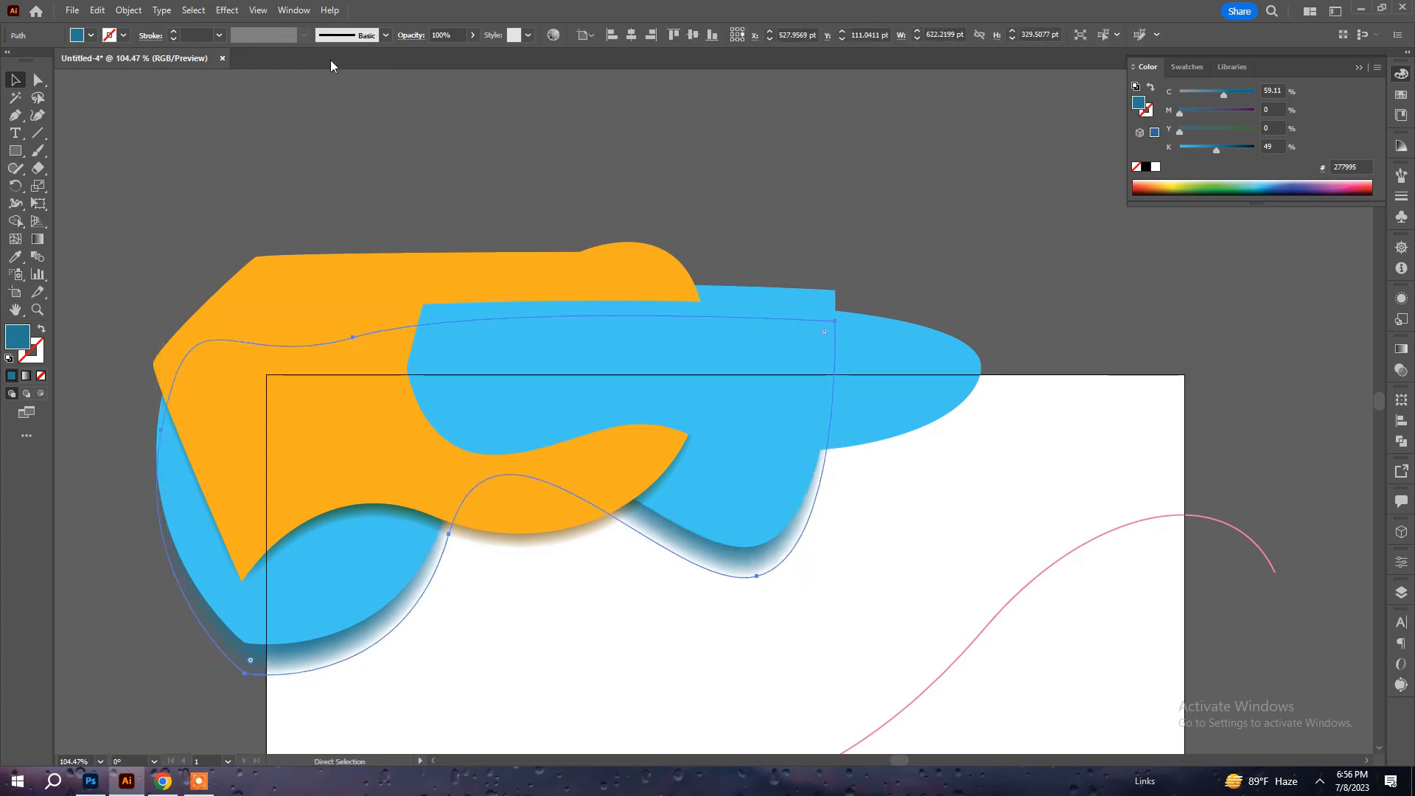
key("ctrl+z")
left_click(193, 10)
left_click(227, 10)
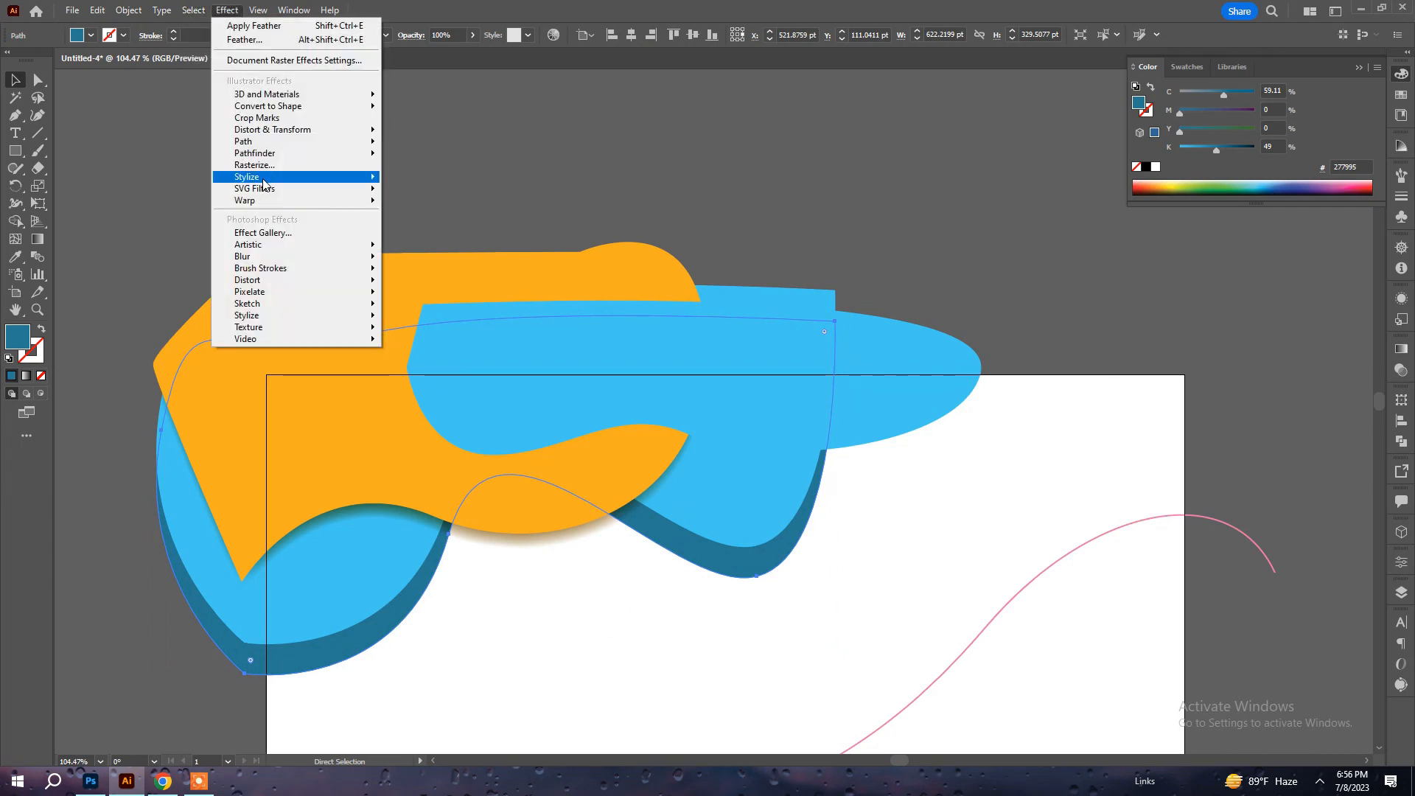
mouse_move(262, 177)
left_click(450, 195)
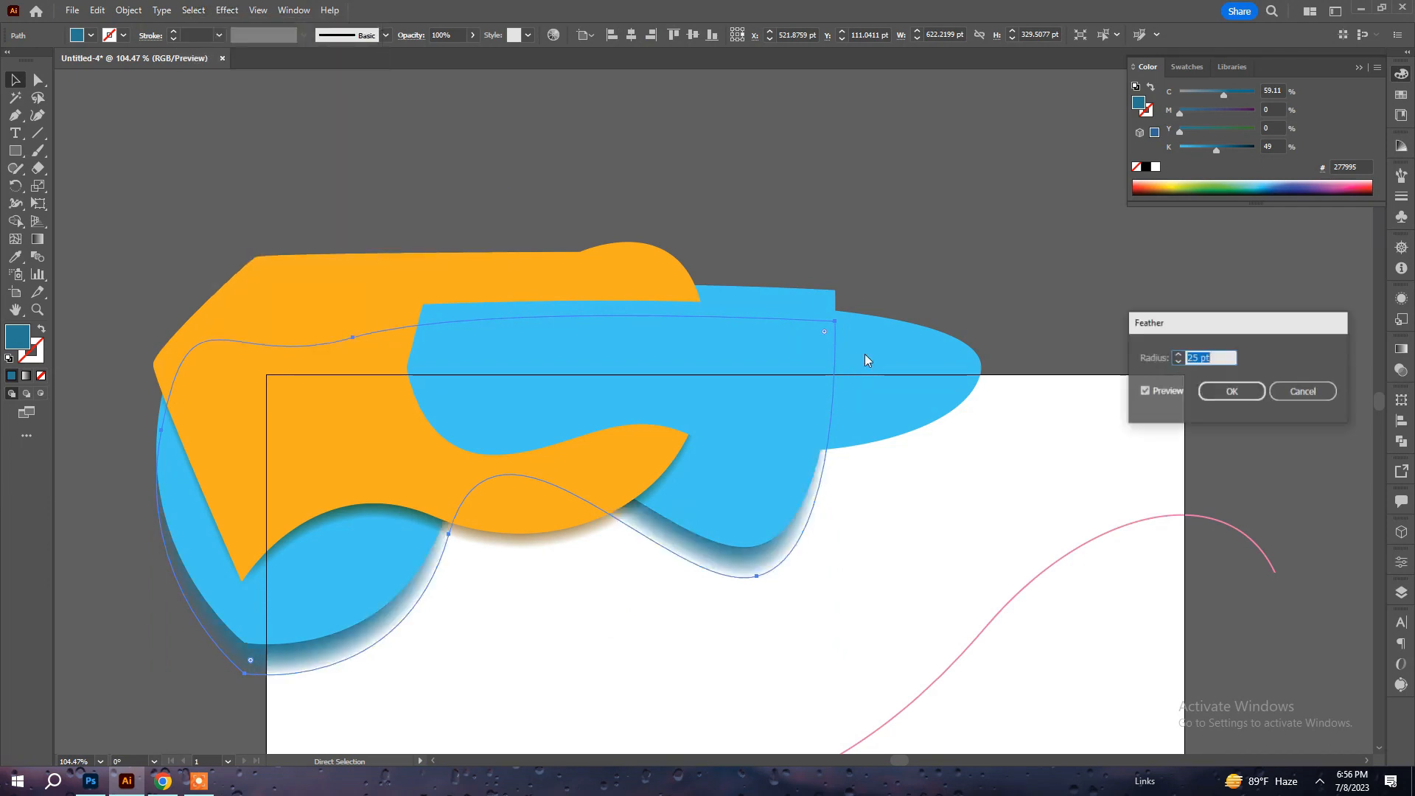
type("35")
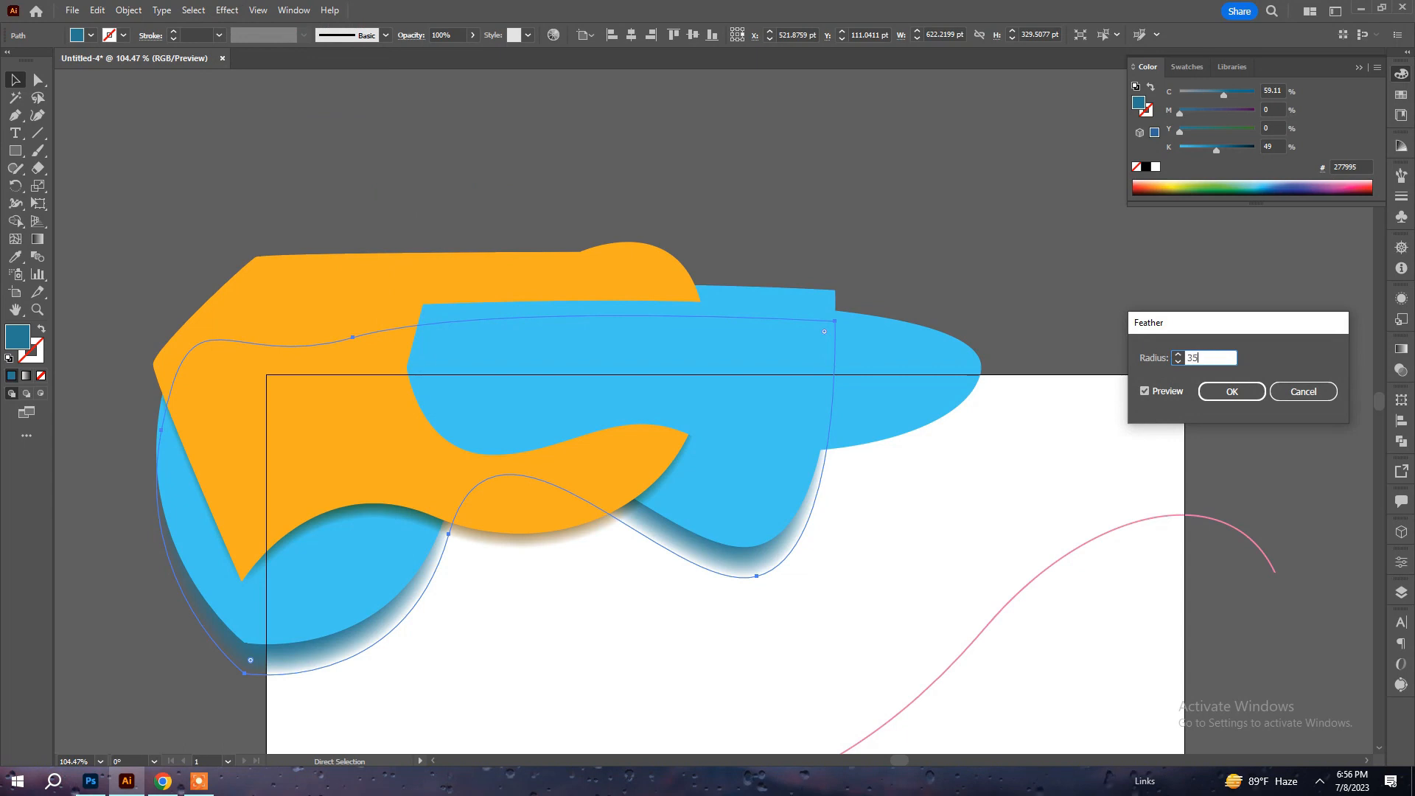
key("Return")
left_click(888, 501)
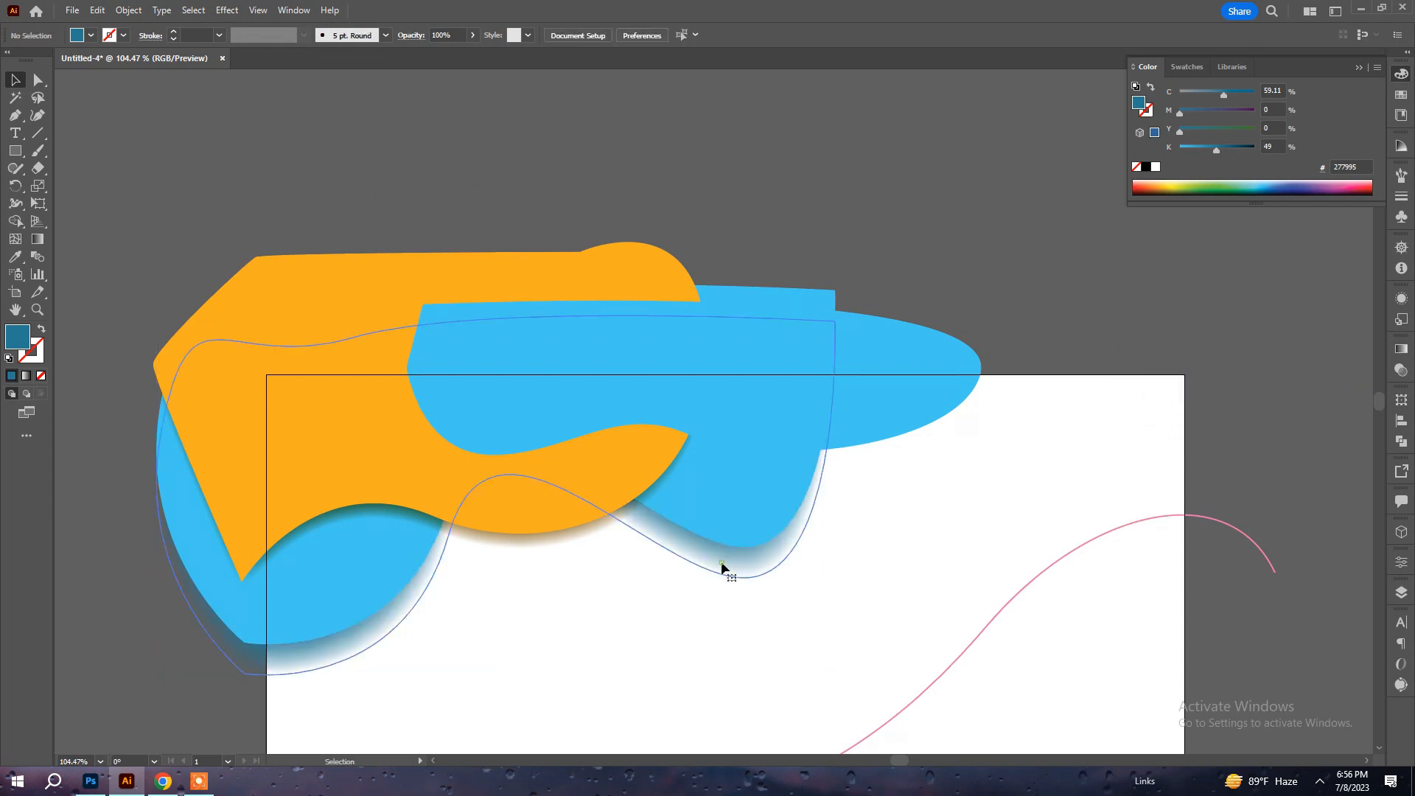
left_click(722, 562)
left_click_drag(838, 498, 1053, 466)
key("ctrl+z")
left_click(995, 493)
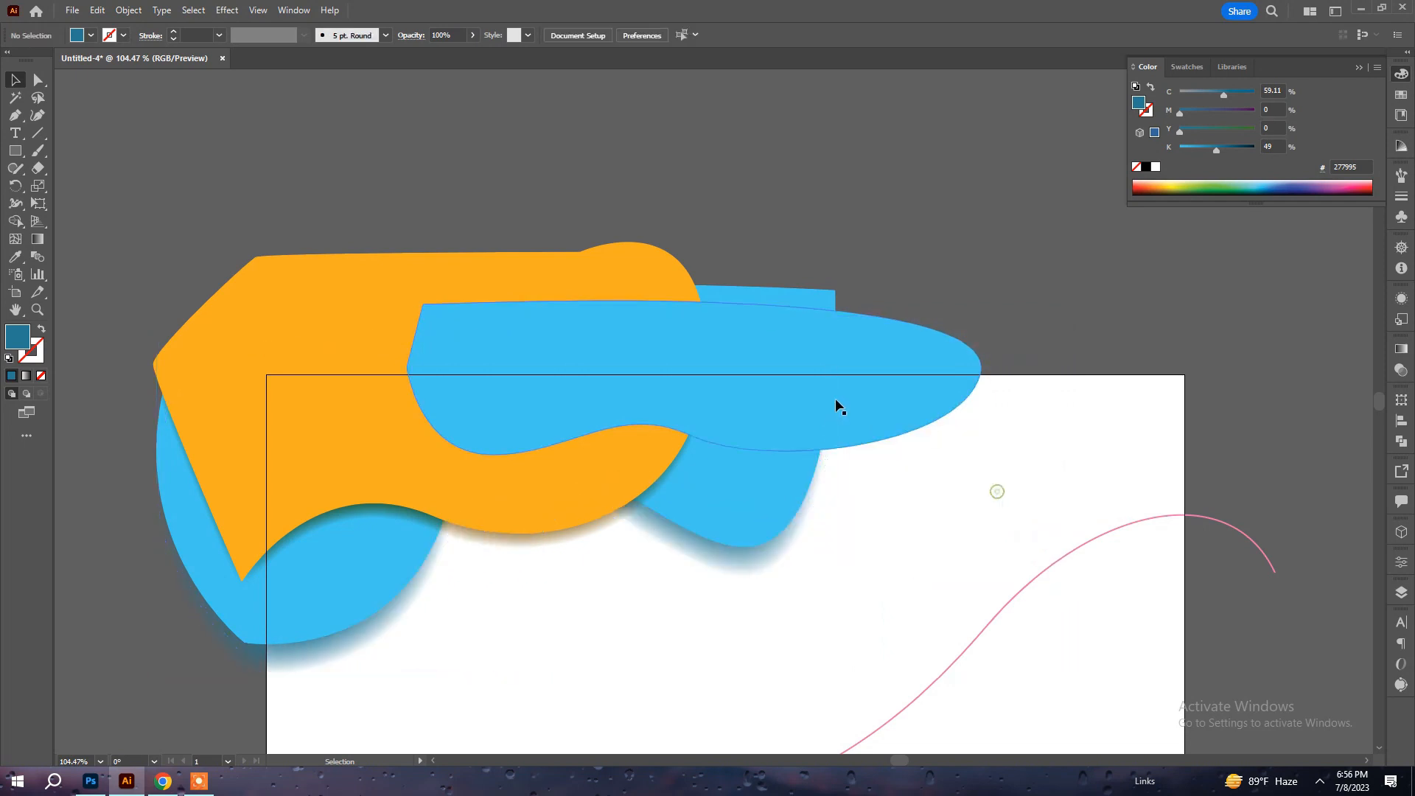
Duplicate the front blue shape about 32 pt left and 14 pt down behind the original, and set the duplicate's black value to 51%.
left_click(704, 410)
left_click_drag(681, 413, 649, 426)
key("ctrl+z")
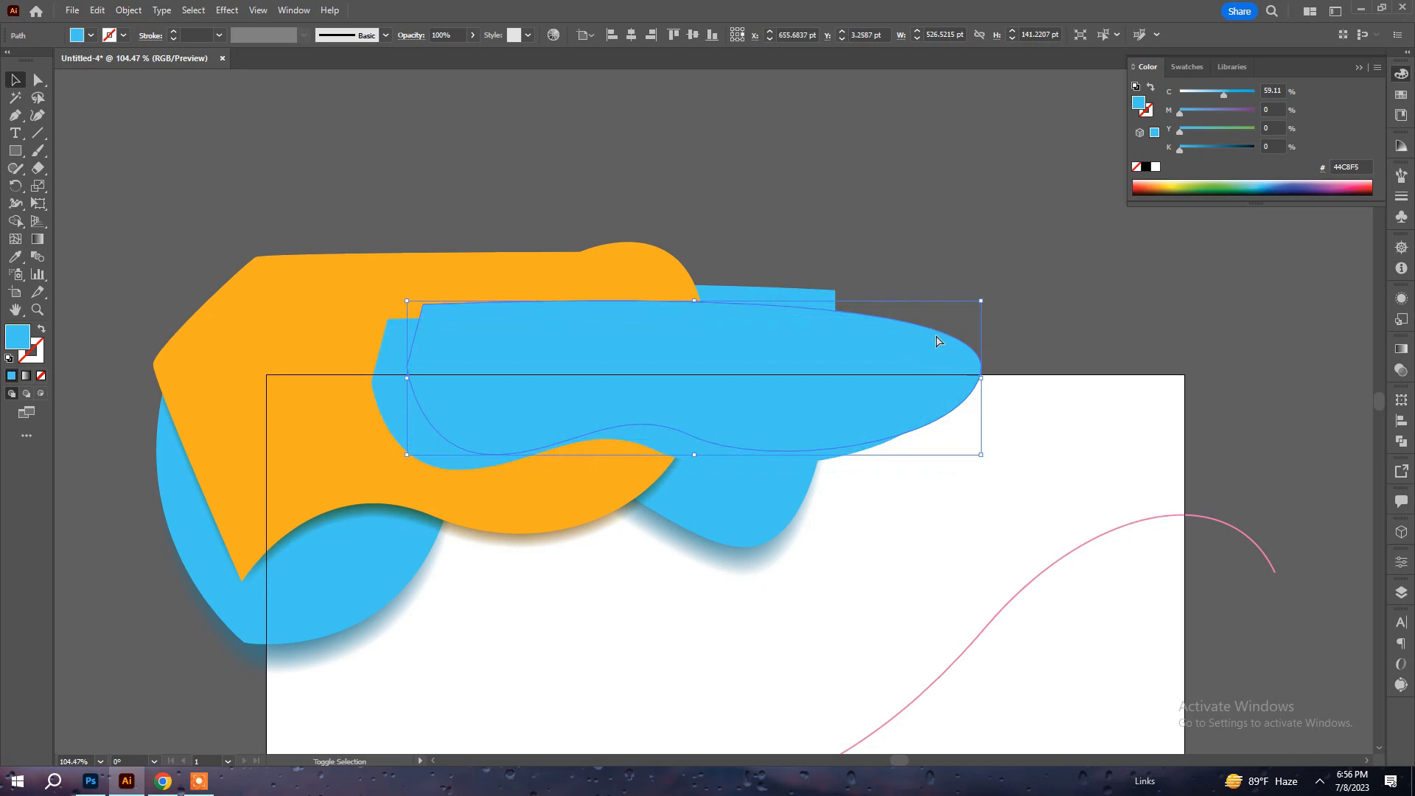
left_click_drag(398, 408, 362, 422)
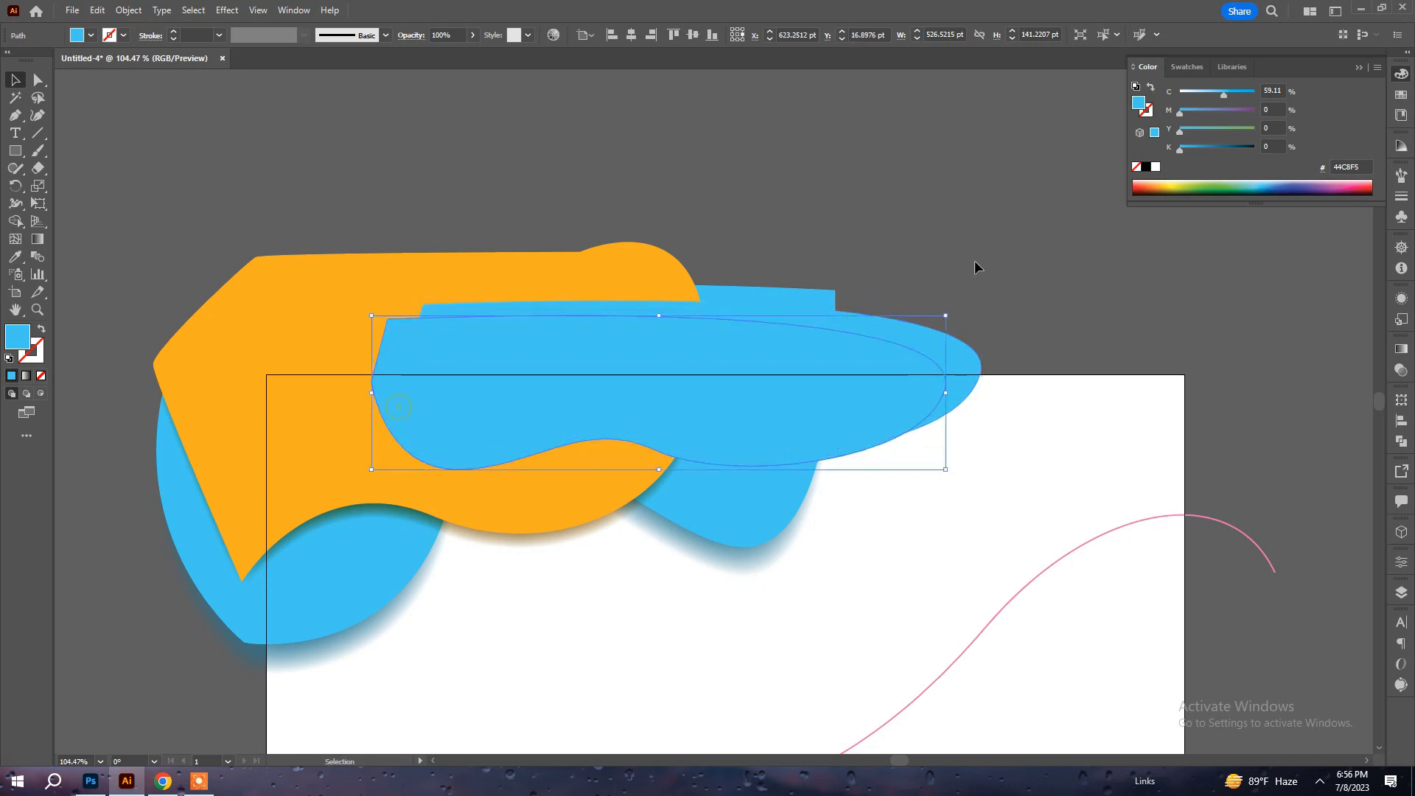
mouse_move(1206, 151)
left_mouse_down()
mouse_move(1235, 151)
mouse_move(1218, 151)
left_mouse_up()
Apply a Feather effect with a 35 pt radius to the dark duplicate behind the front blue shape.
left_click(228, 10)
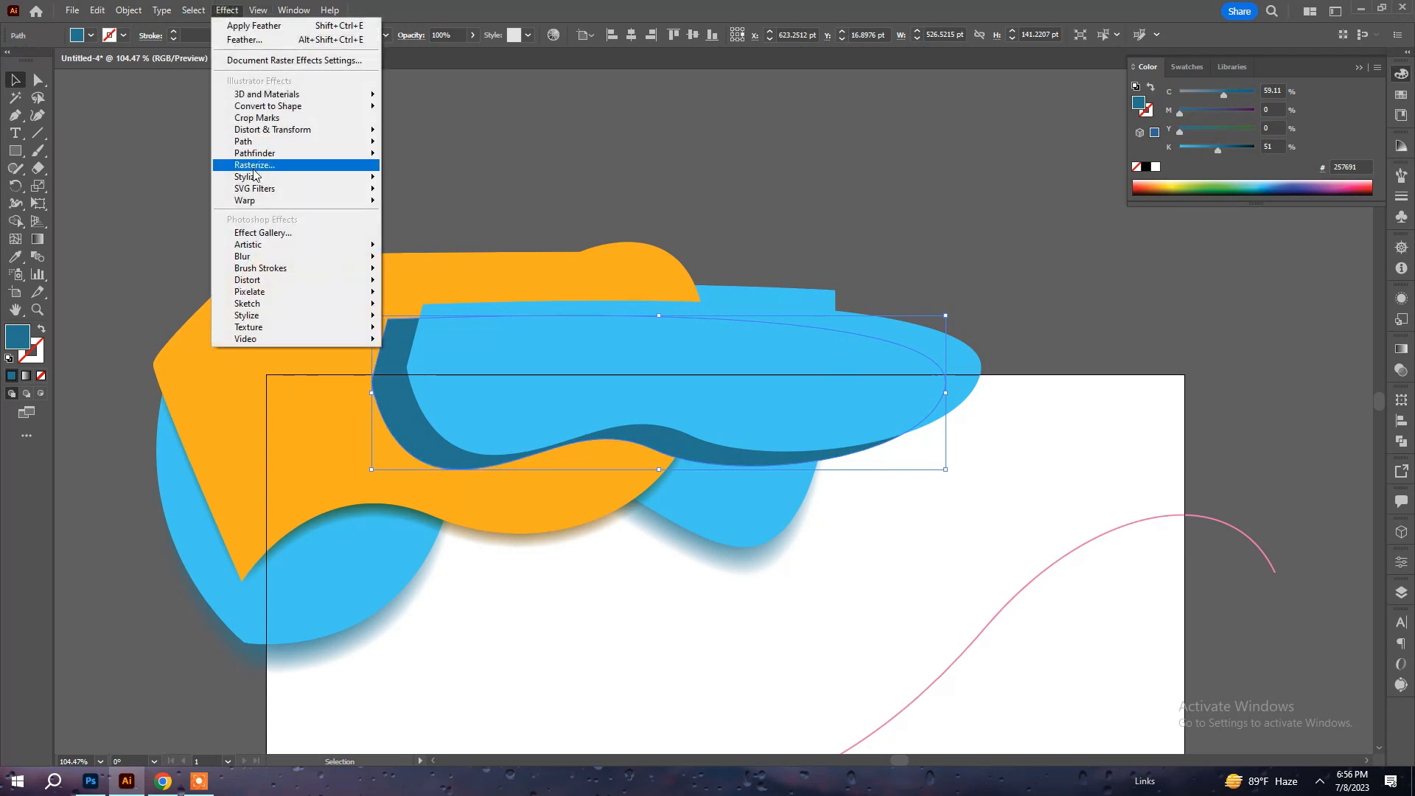
mouse_move(254, 177)
left_click(420, 195)
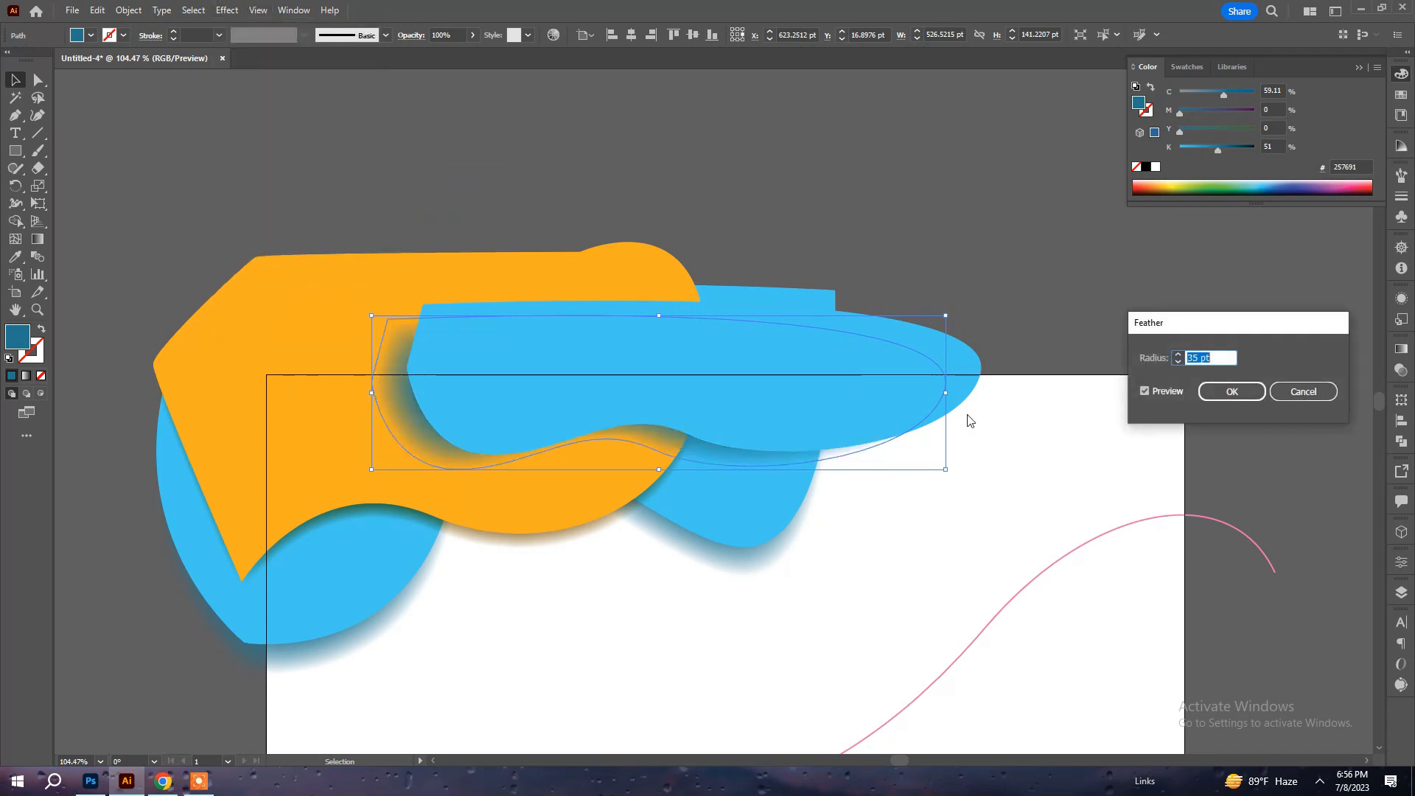
left_click(1233, 390)
left_click(1258, 359)
Extend the front blue shape's feathered shadow on its right side, pull its left side inward, and deselect it.
left_click(745, 453)
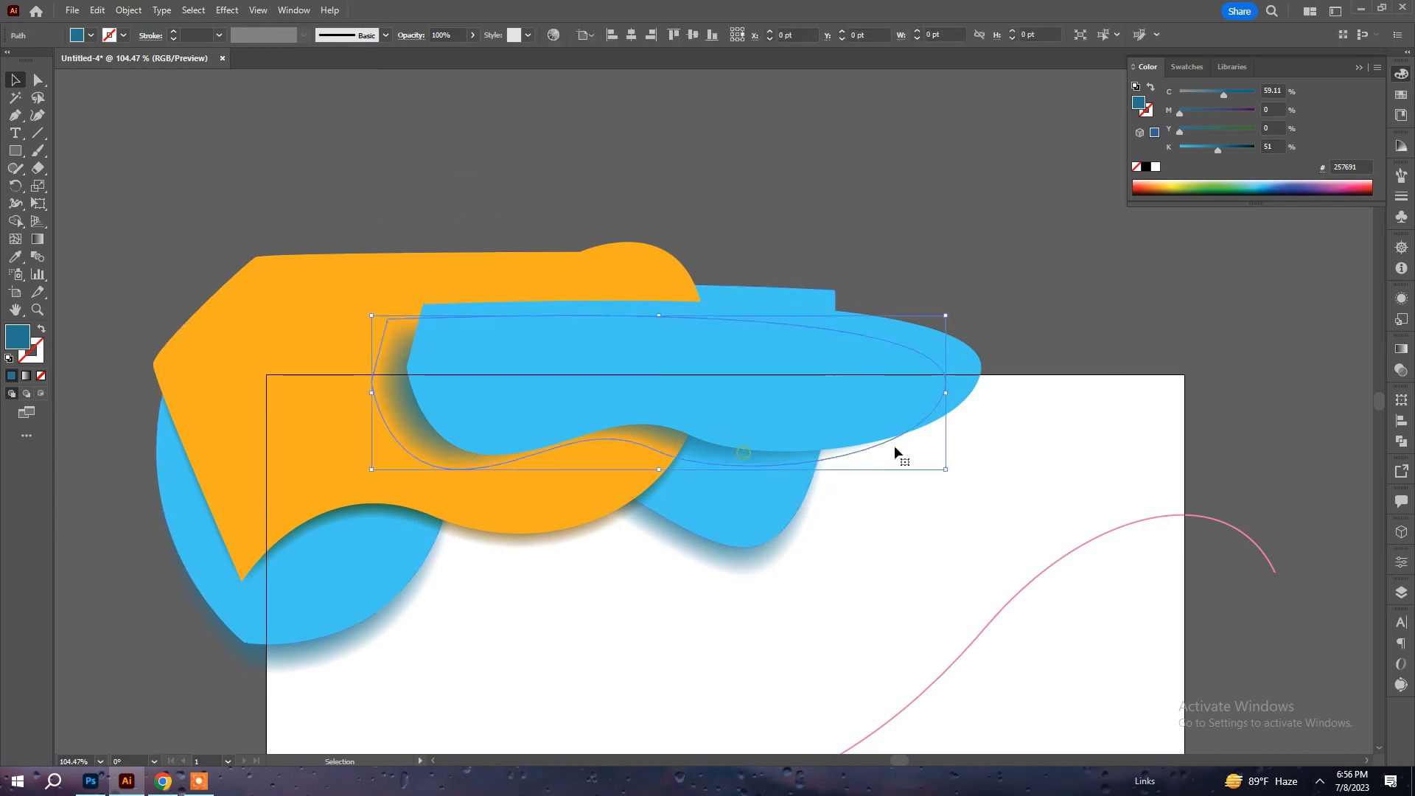
left_click_drag(945, 392, 1004, 393)
left_click_drag(374, 393, 398, 391)
left_click_drag(657, 430, 656, 435)
left_click(941, 585)
Copy the front blue shape at the artboard's lower edge and paste a duplicate directly over it.
left_click_drag(941, 585, 890, 305)
left_click_drag(919, 493, 875, 395)
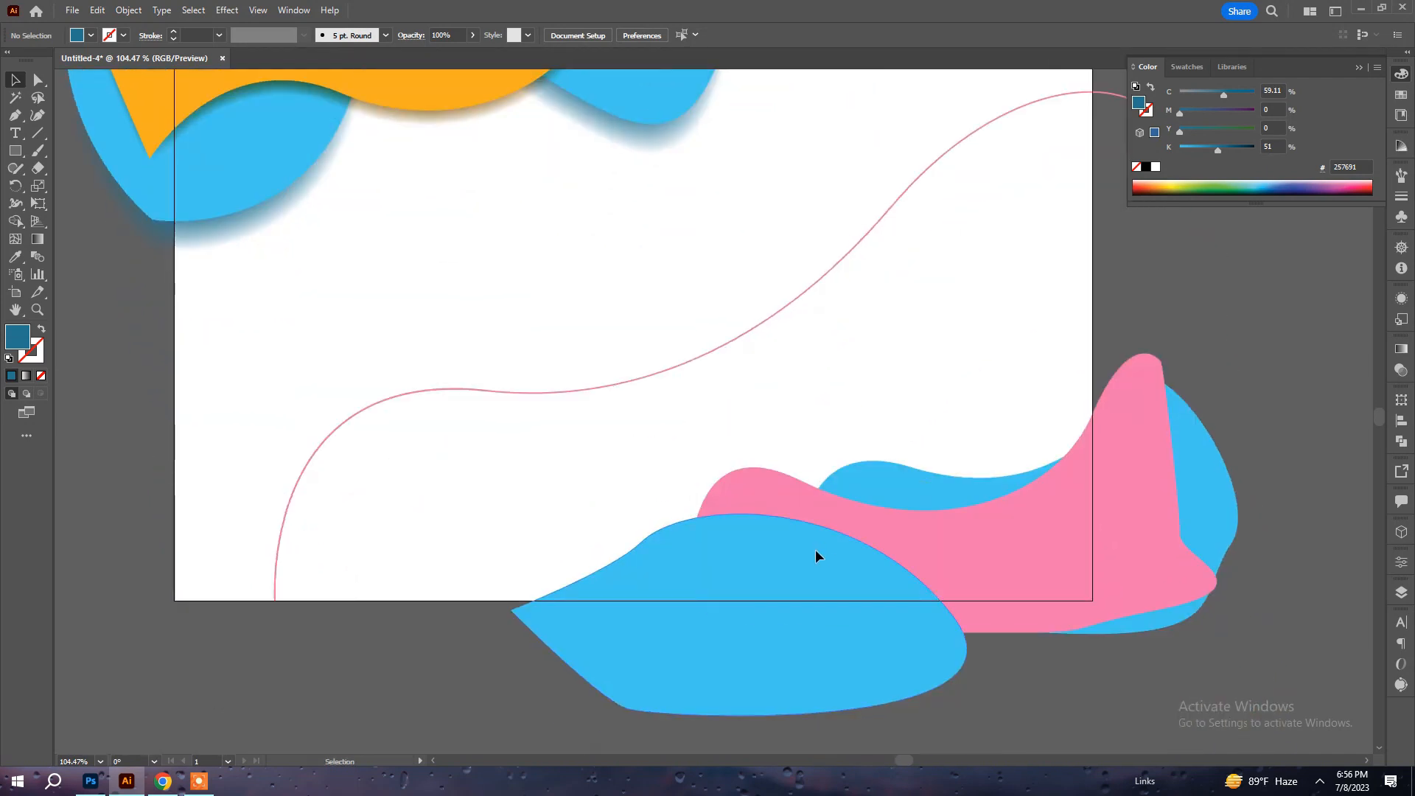
left_click(815, 550)
left_click_drag(811, 555, 815, 548)
key("ctrl+z")
left_click(102, 10)
left_click(121, 81)
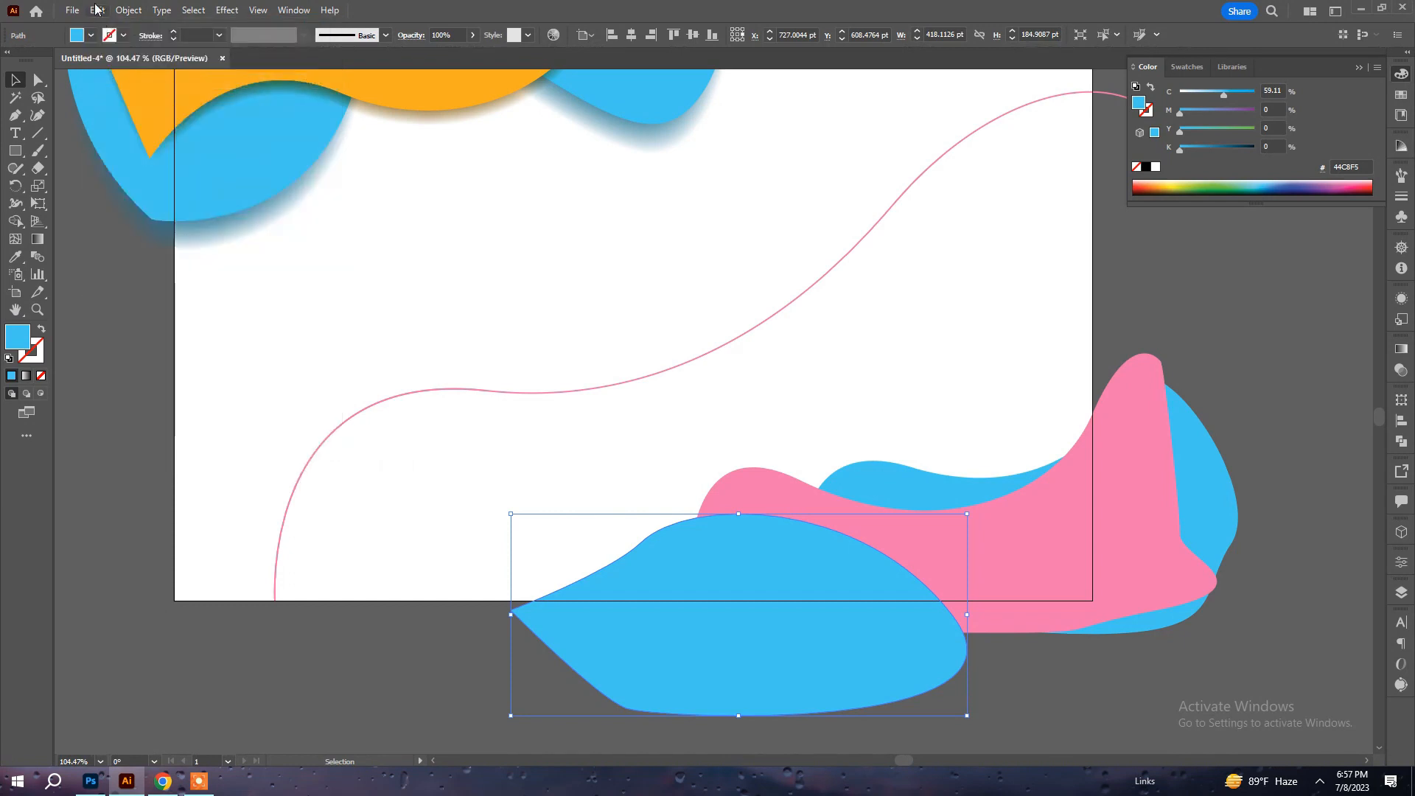
left_click(97, 9)
left_click(168, 129)
Move the lower blue duplicate up about 13 pt behind the original and set its black value to 45%.
left_click_drag(770, 568, 768, 555)
key("ctrl+z")
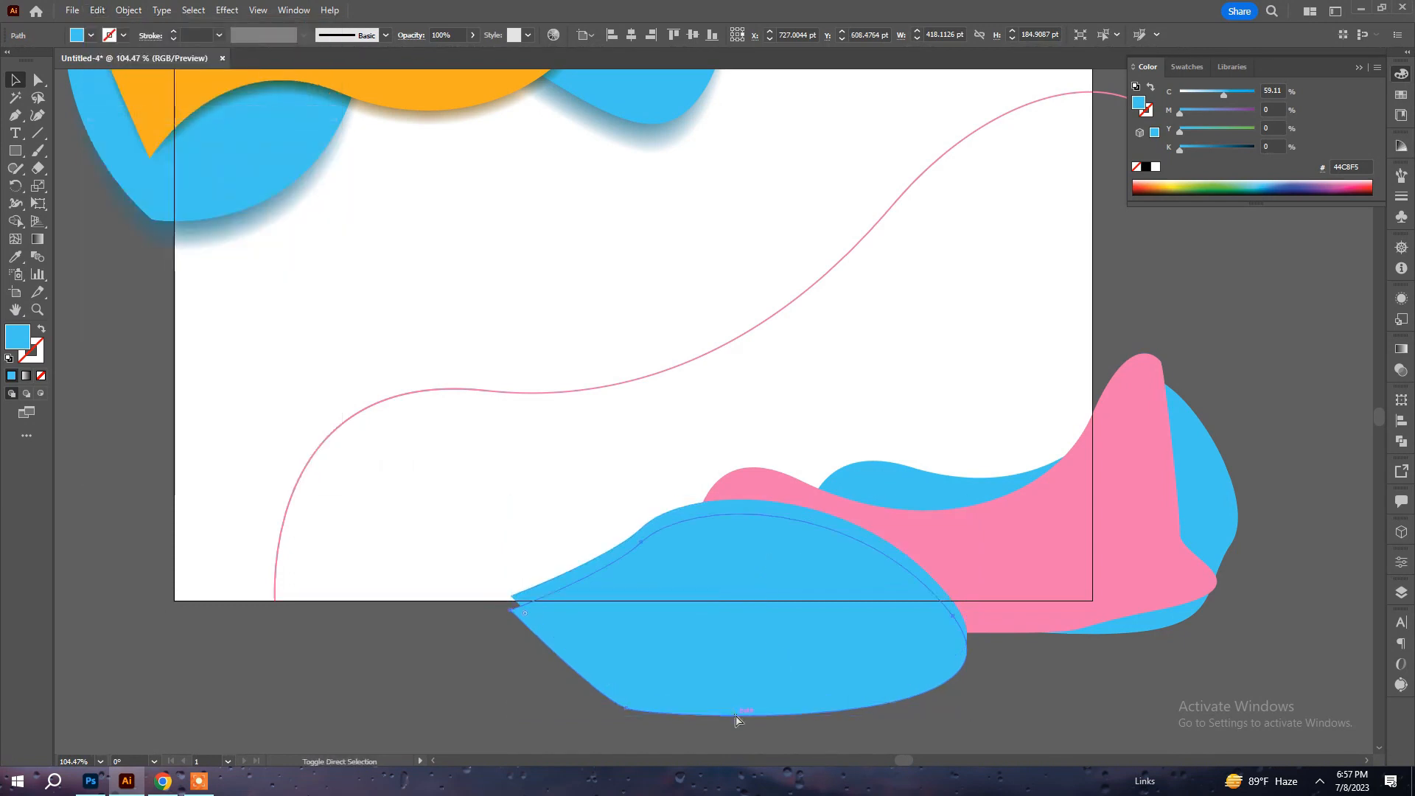
left_click_drag(783, 518, 781, 504)
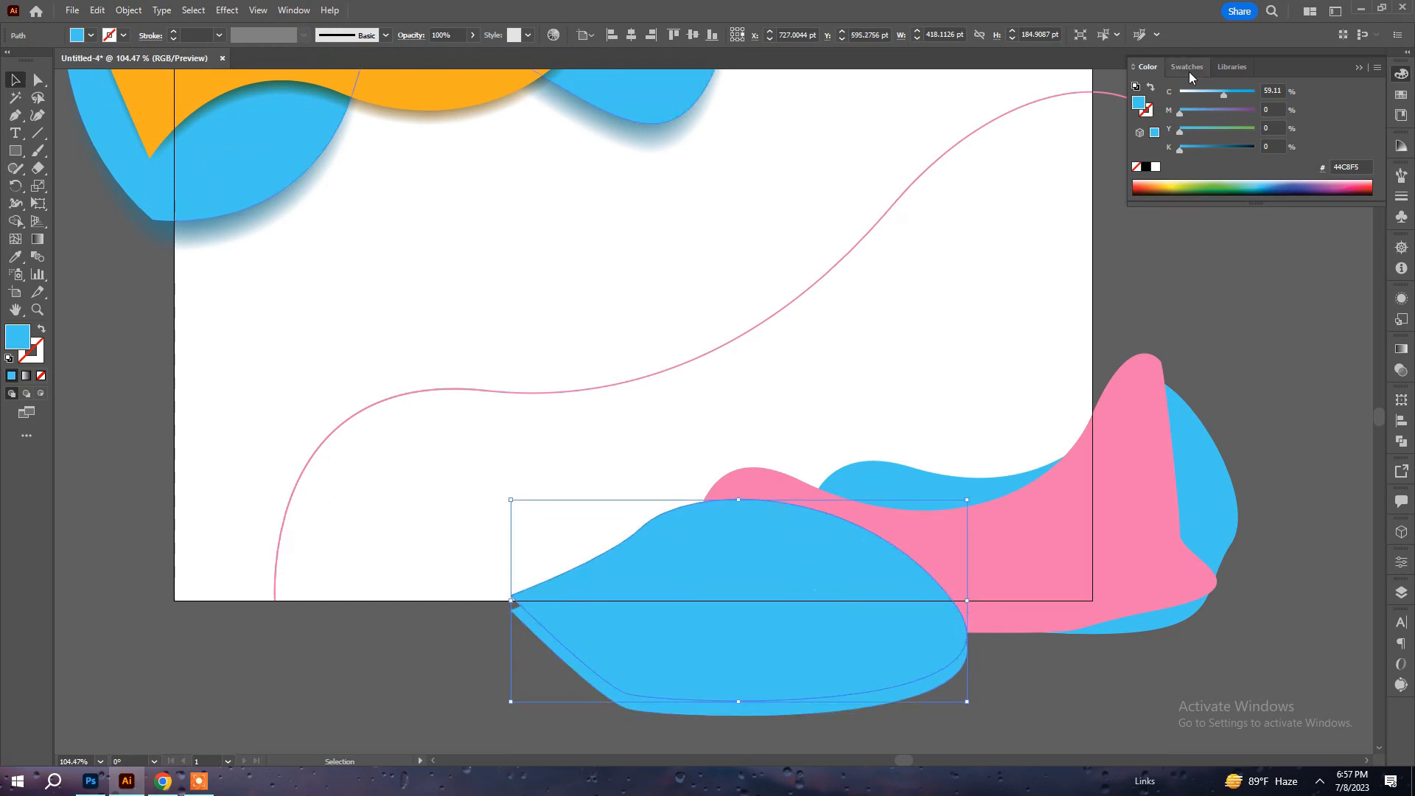
left_click(1213, 147)
Apply a Feather effect with a 35 pt radius to the dark duplicate behind the lower front blue shape.
left_click(227, 10)
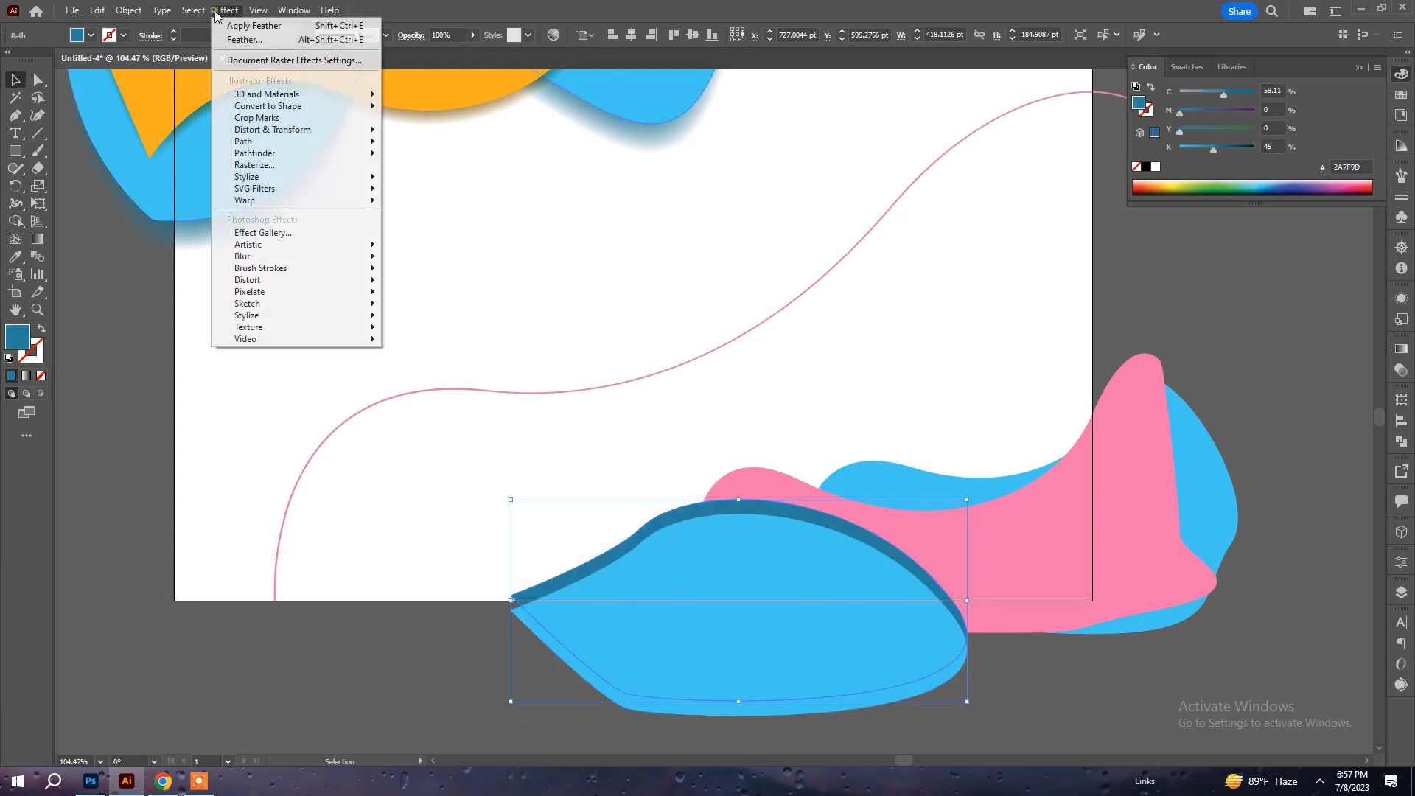
mouse_move(290, 177)
left_click(438, 197)
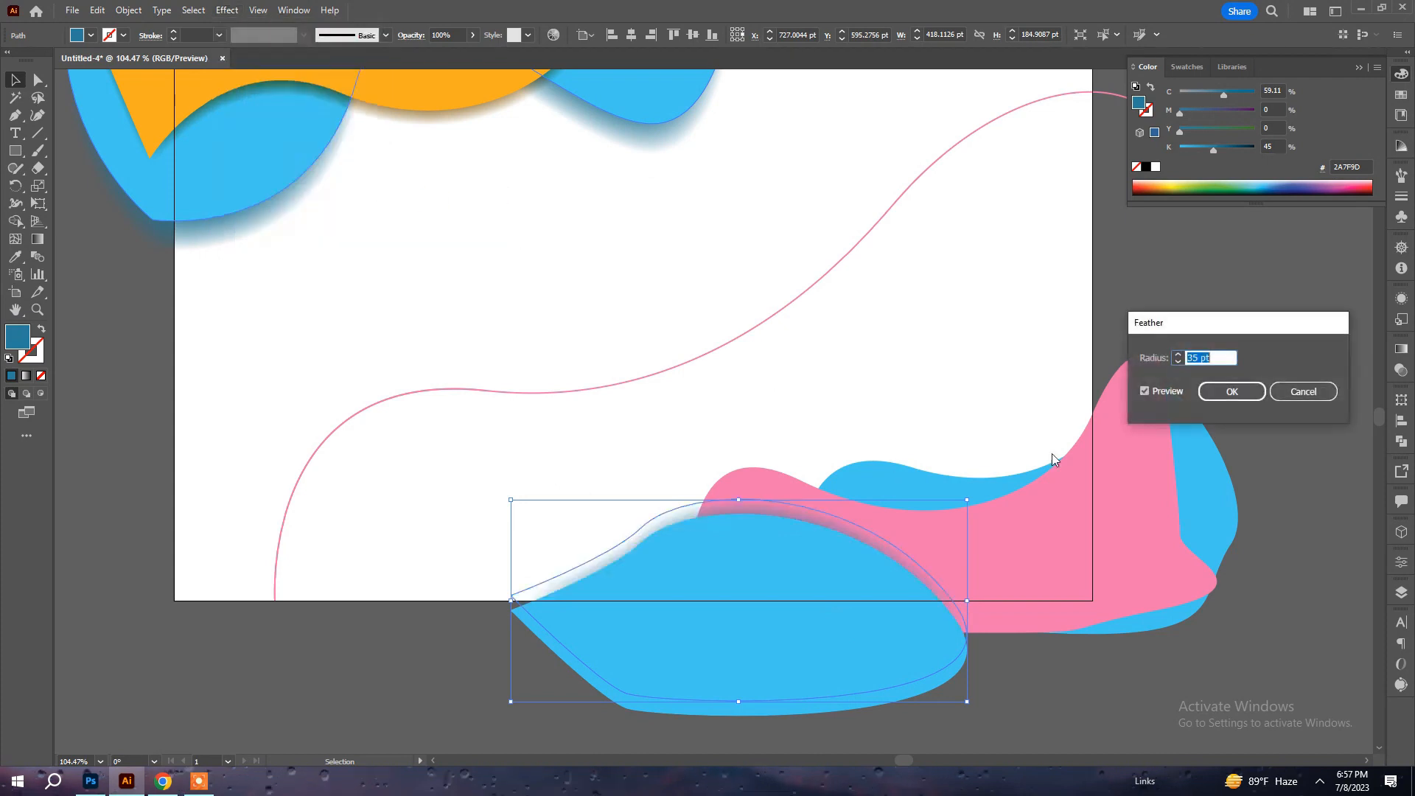
key("Return")
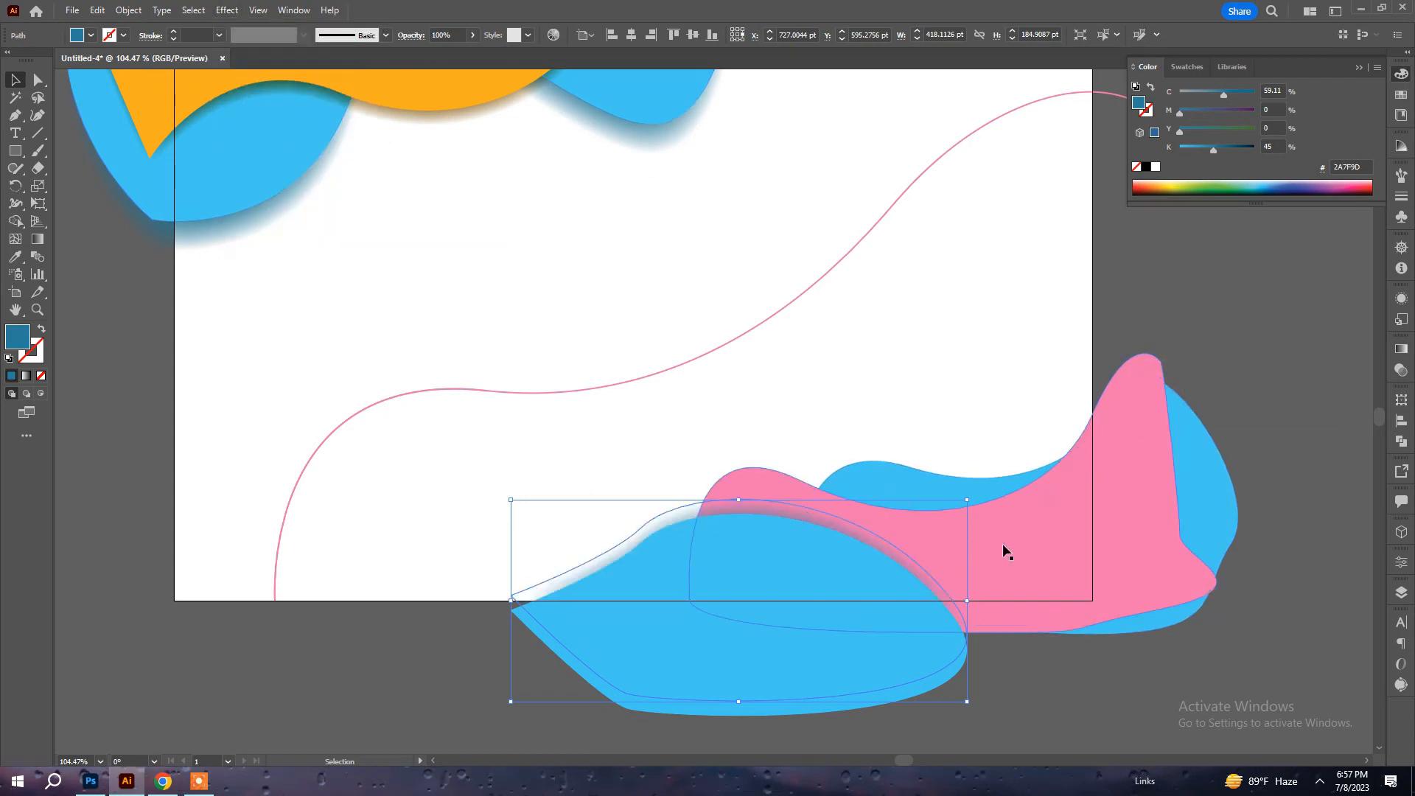
Duplicate the pink shape about 16 pt up and 3 pt left, and set the duplicate's black value to 50%.
left_click(1004, 544)
left_click_drag(1063, 548, 1061, 531)
left_click(1217, 147)
Apply a Feather effect with a 35 pt radius to the dark pink duplicate.
left_click(201, 10)
mouse_move(291, 177)
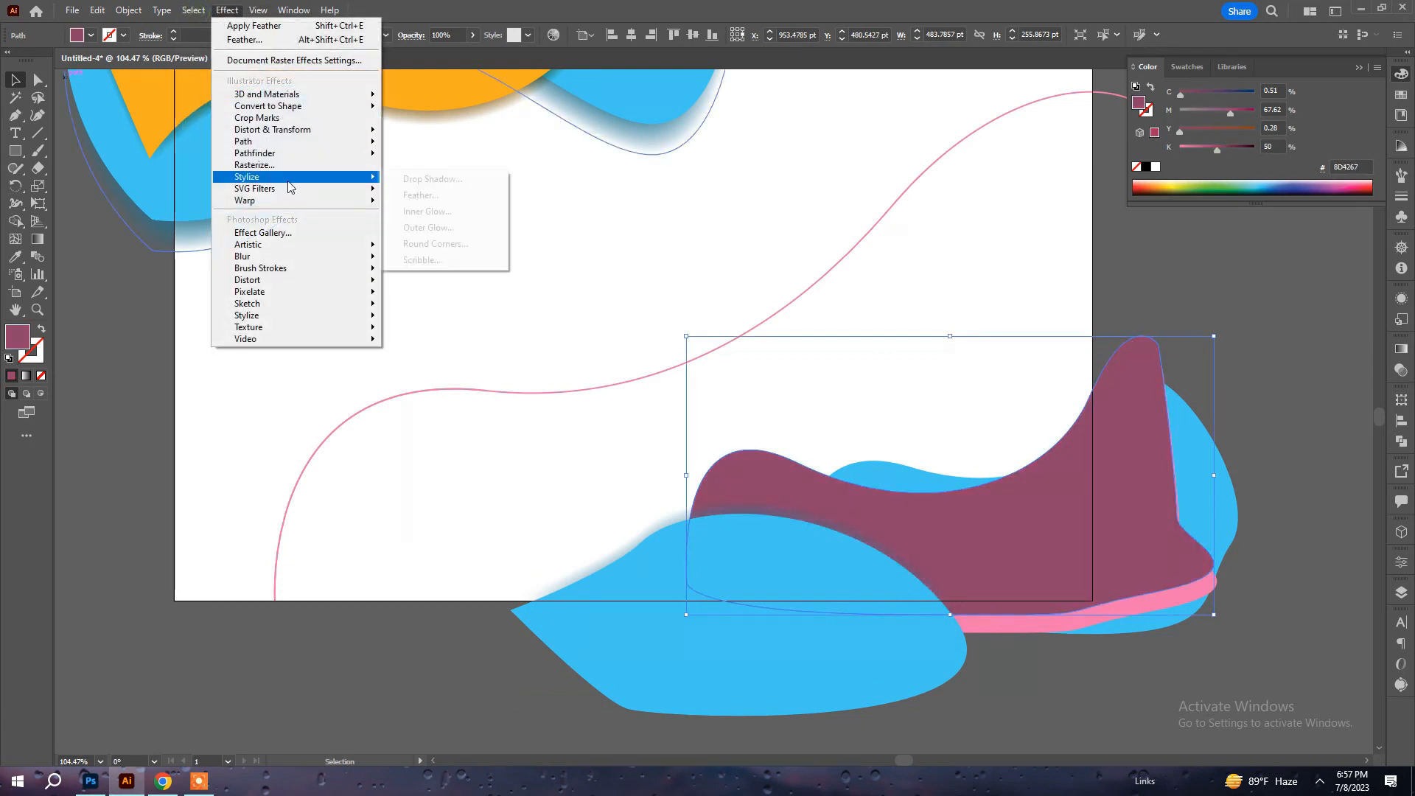
left_click(456, 195)
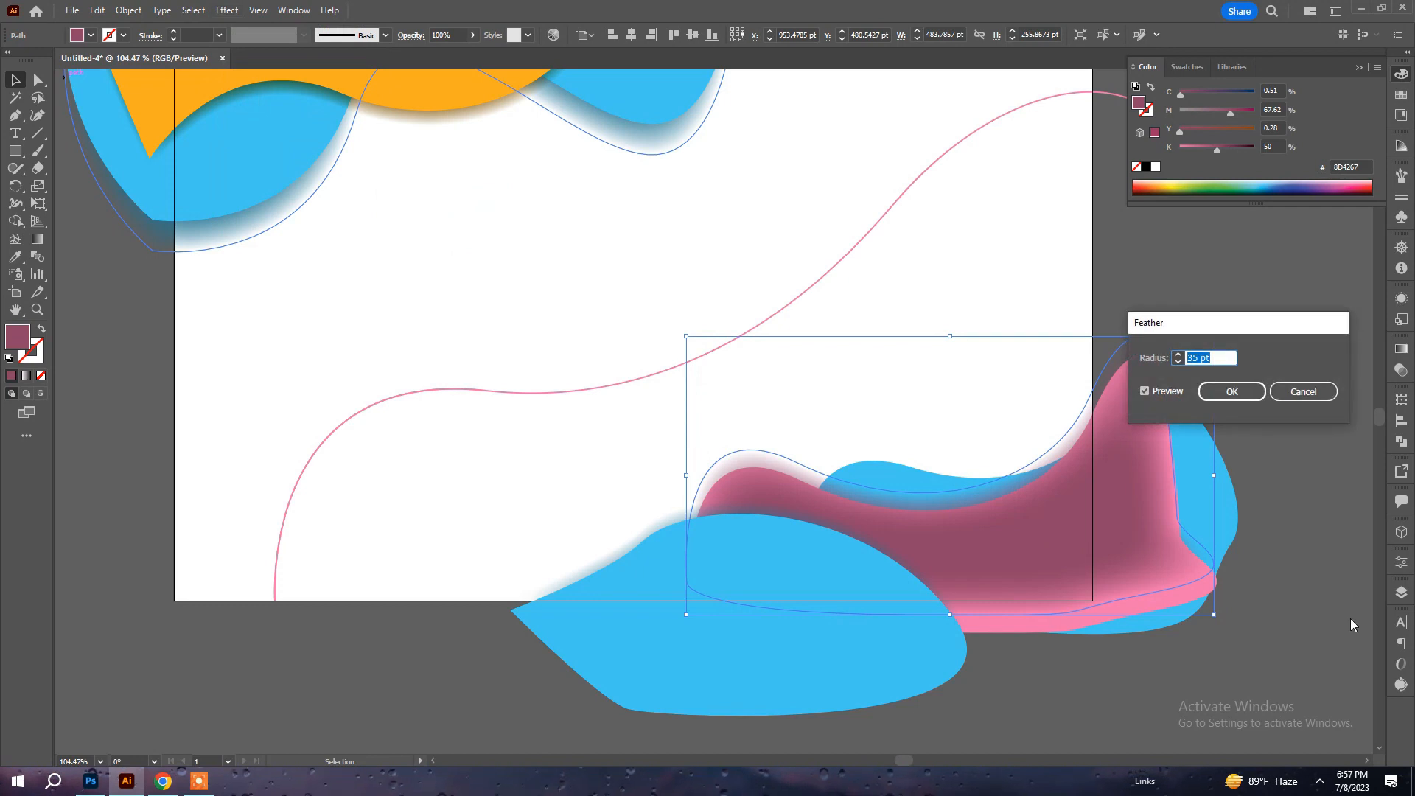
left_click(1248, 390)
Bring the original pink shape and the lower front blue shape to the front, above the feathered pink shadow.
left_click(1201, 598)
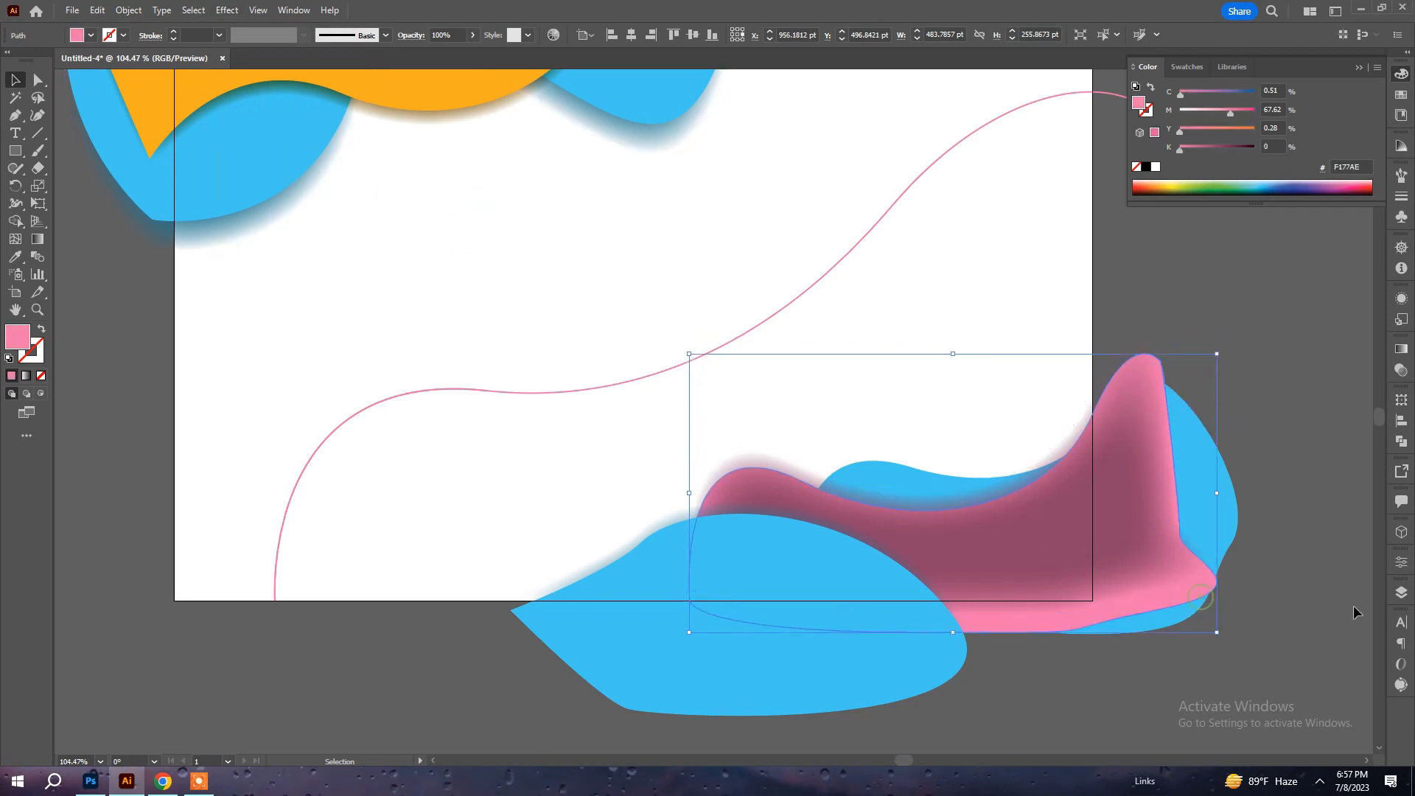
left_click(878, 684, "shift")
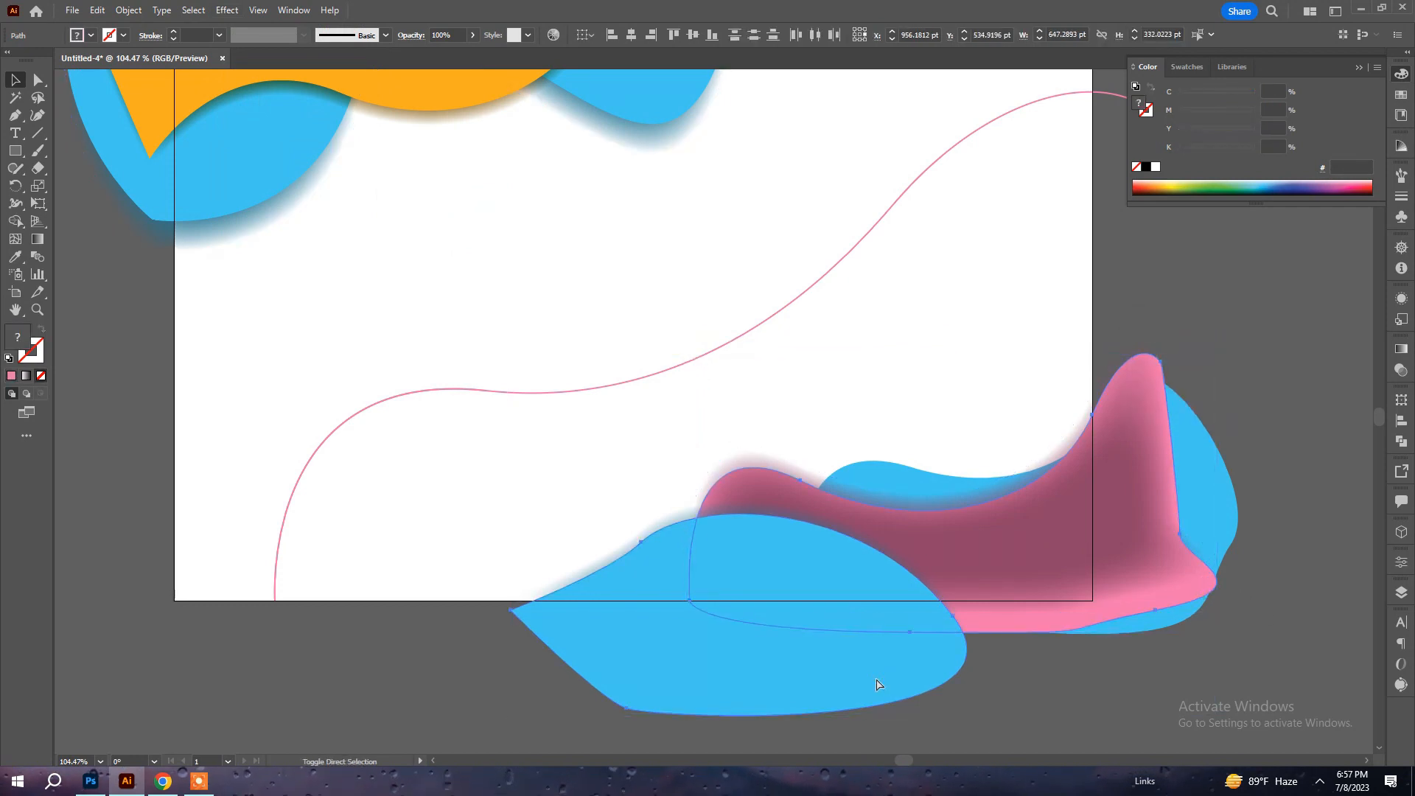
key("ctrl+shift+]")
Duplicate the blue shape behind the pink one up and to the right, and set the duplicate's black value to 42%.
left_click(1222, 484)
left_click_drag(1222, 483, 1302, 446)
left_click_drag(1235, 156, 1211, 152)
Apply a Feather effect with a 35 pt radius to the dark duplicate of the rear blue shape.
left_click(227, 10)
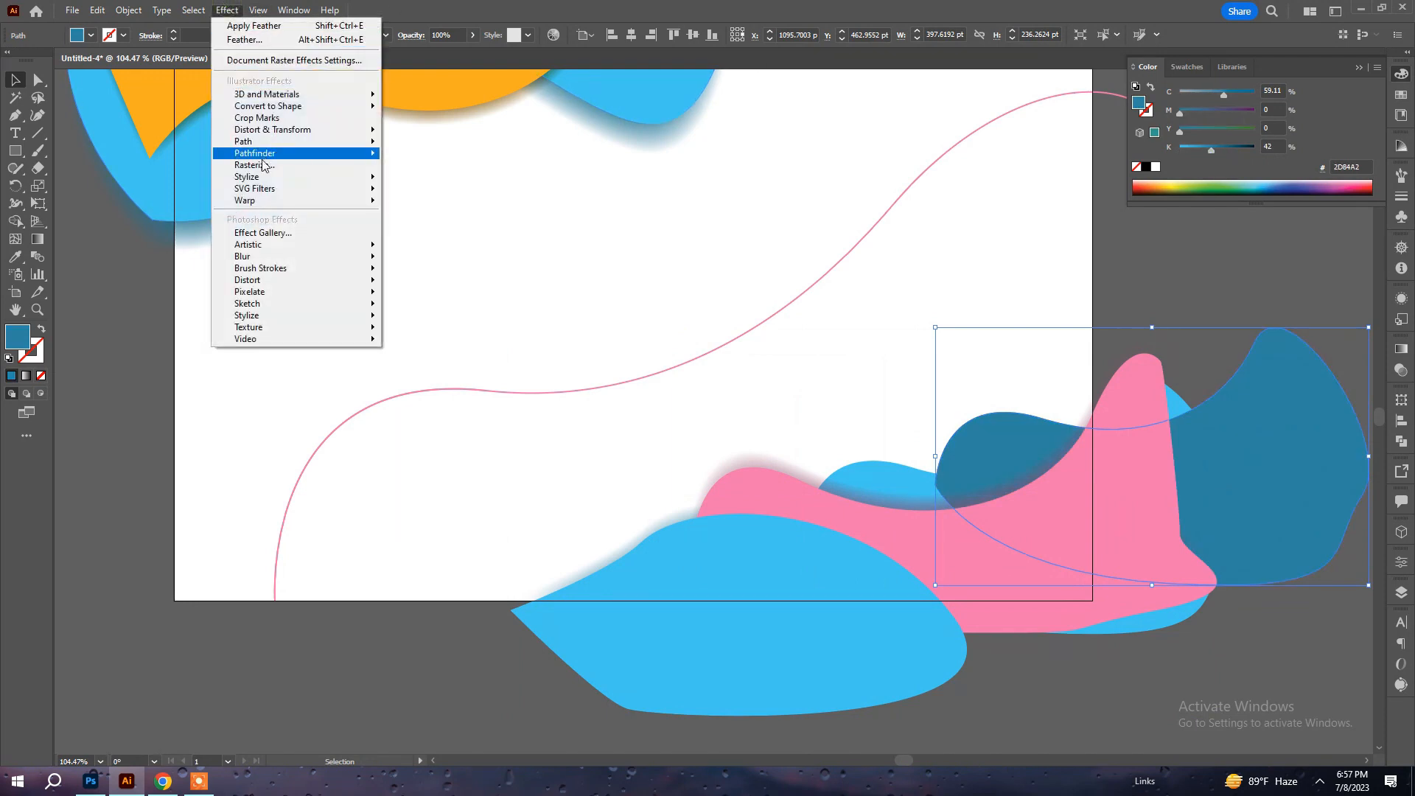
mouse_move(354, 177)
left_click(442, 194)
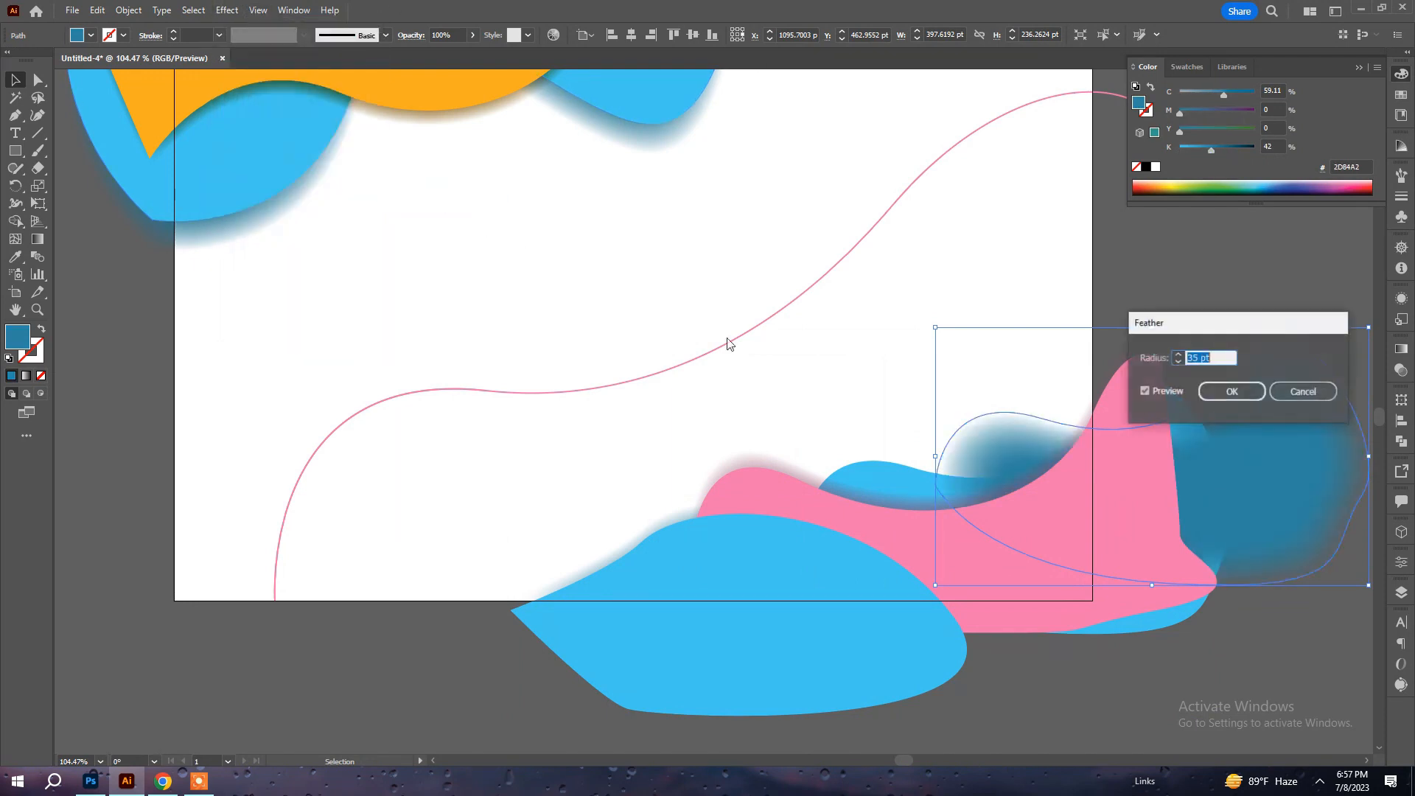
left_click(1231, 392)
Lower the rear blue shape's feathered shadow and widen it to about 584 pt so it extends along the shape's upper edge.
left_click_drag(939, 459, 840, 482)
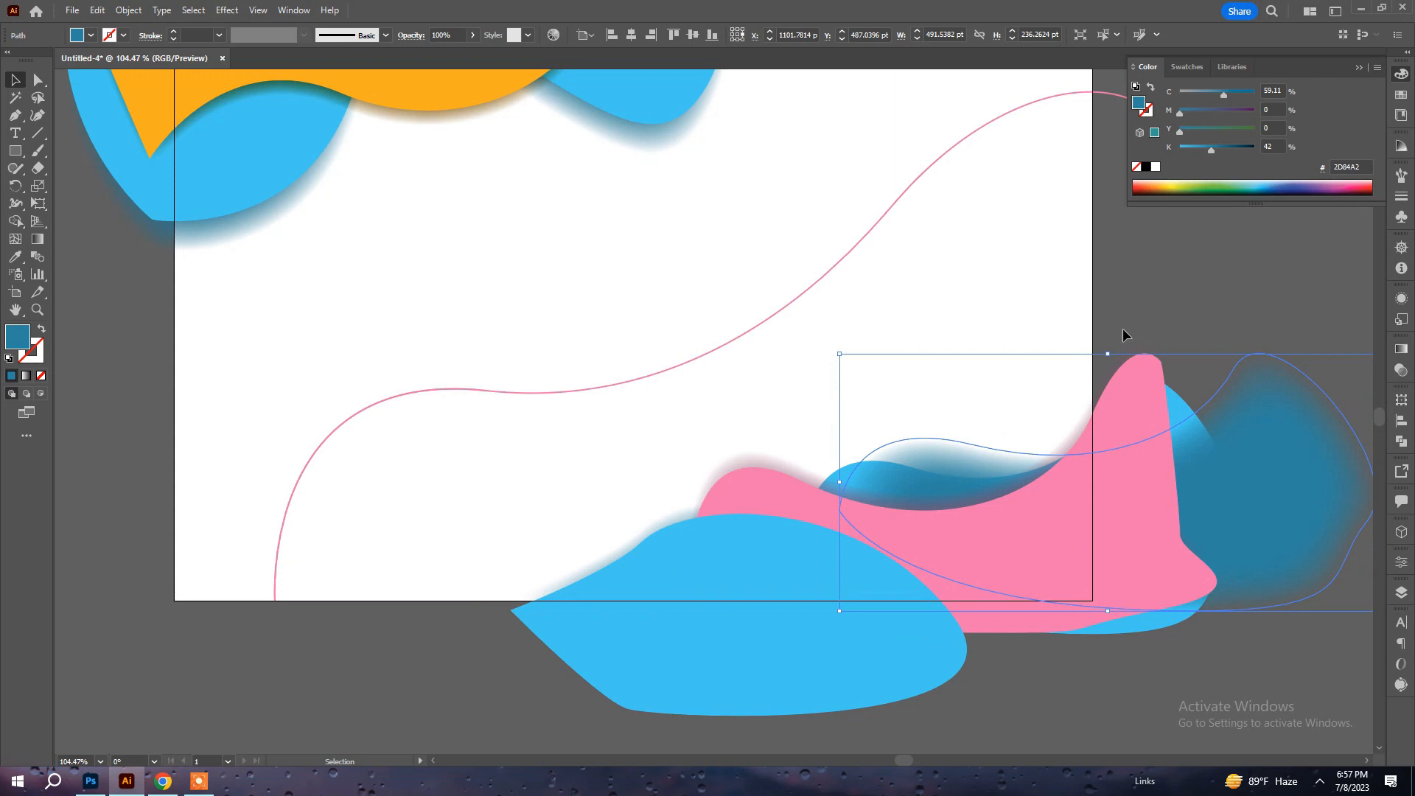
left_click(36, 186)
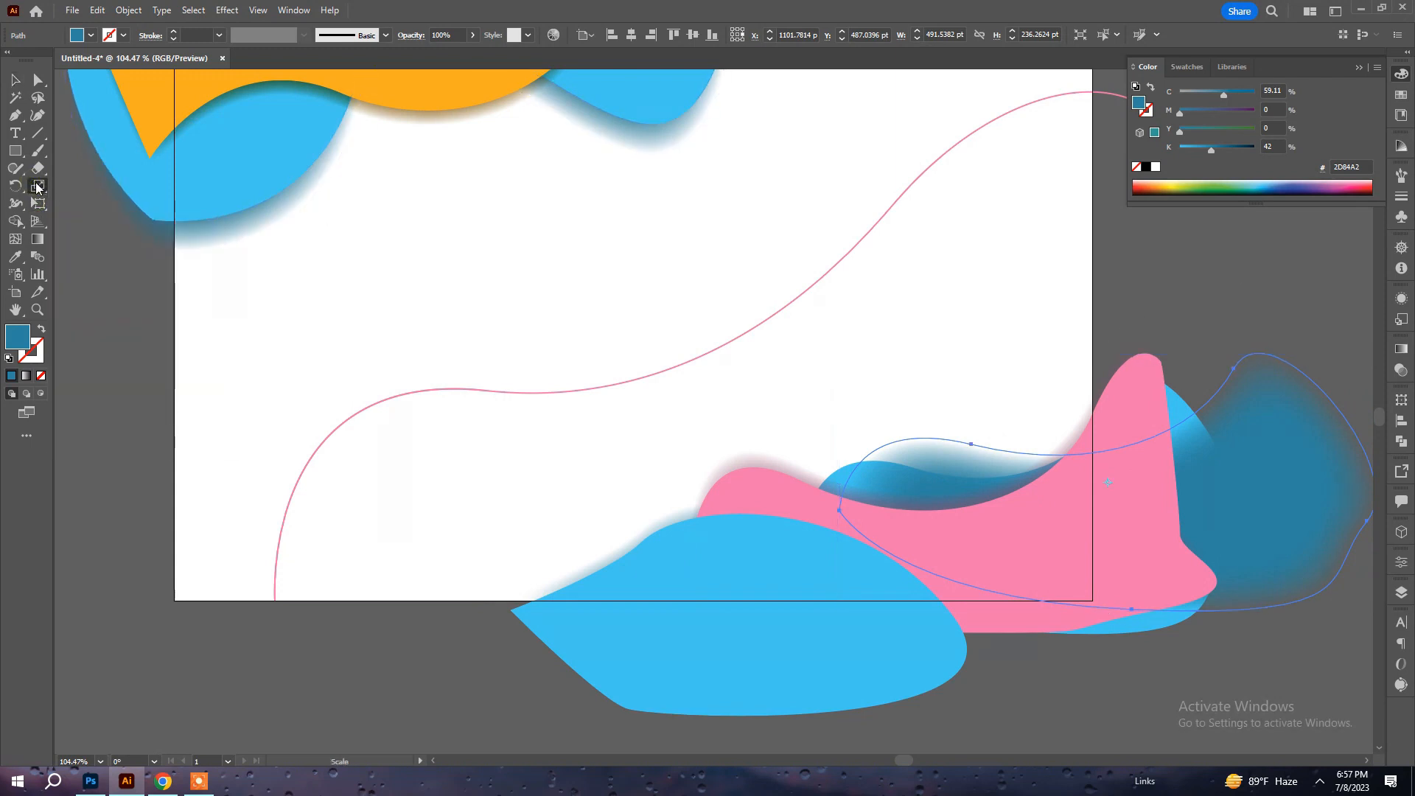
mouse_move(1225, 296)
left_mouse_down()
mouse_move(1202, 277)
mouse_move(1294, 284)
mouse_move(1207, 301)
mouse_move(1250, 303)
left_mouse_up()
key("ctrl+z")
Reshape the rear blue shadow by raising its upper-right anchor point and slightly lowering the anchor on its upper edge, then deselect it.
key("a")
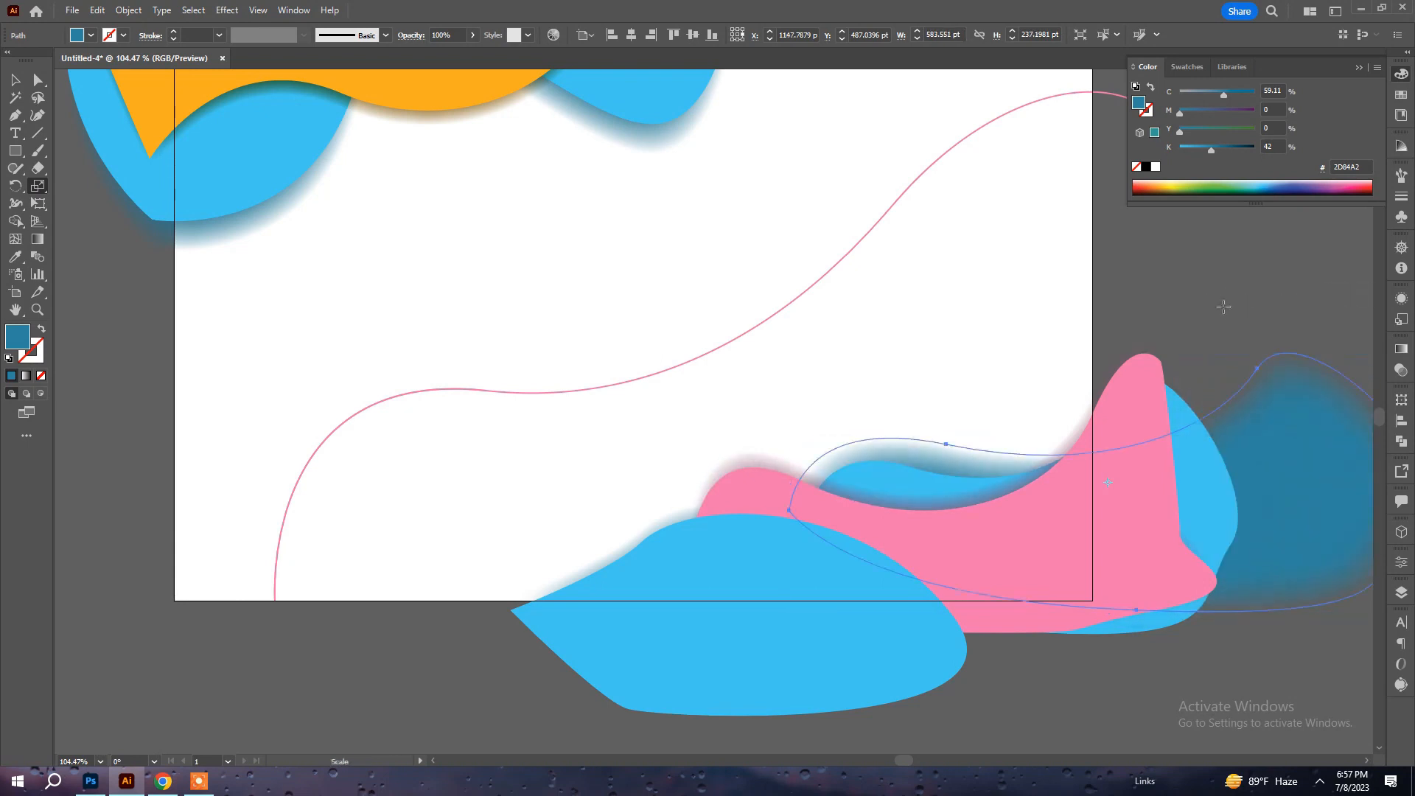
left_click(1057, 381)
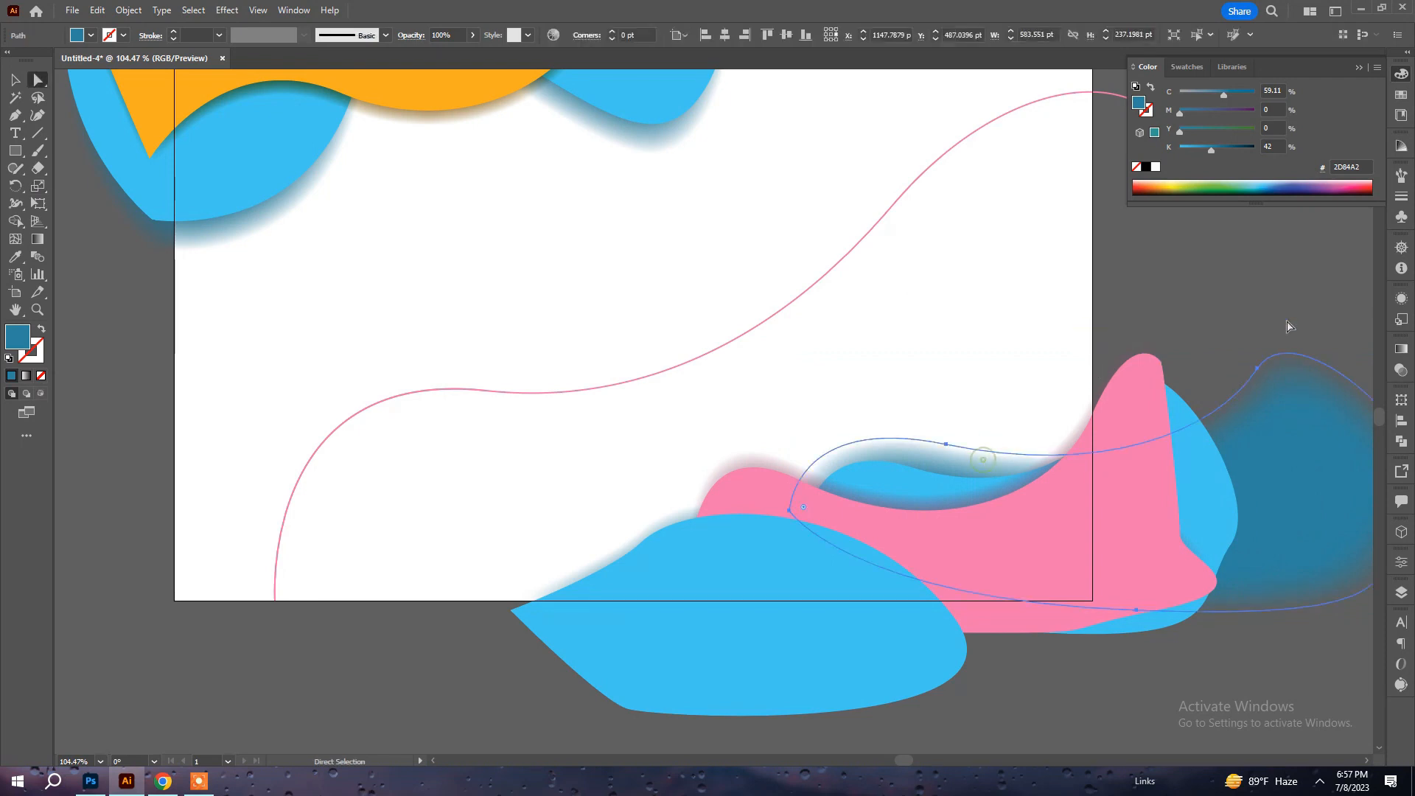
left_click_drag(1259, 372, 1188, 220)
left_click_drag(947, 445, 951, 454)
left_click(1006, 379)
key("v")
left_click(1024, 451)
left_click(1006, 336)
Recolor the flowing line's stroke blue with 80% cyan and 0% magenta, and deselect the line.
key("space")
left_click_drag(991, 329, 993, 404)
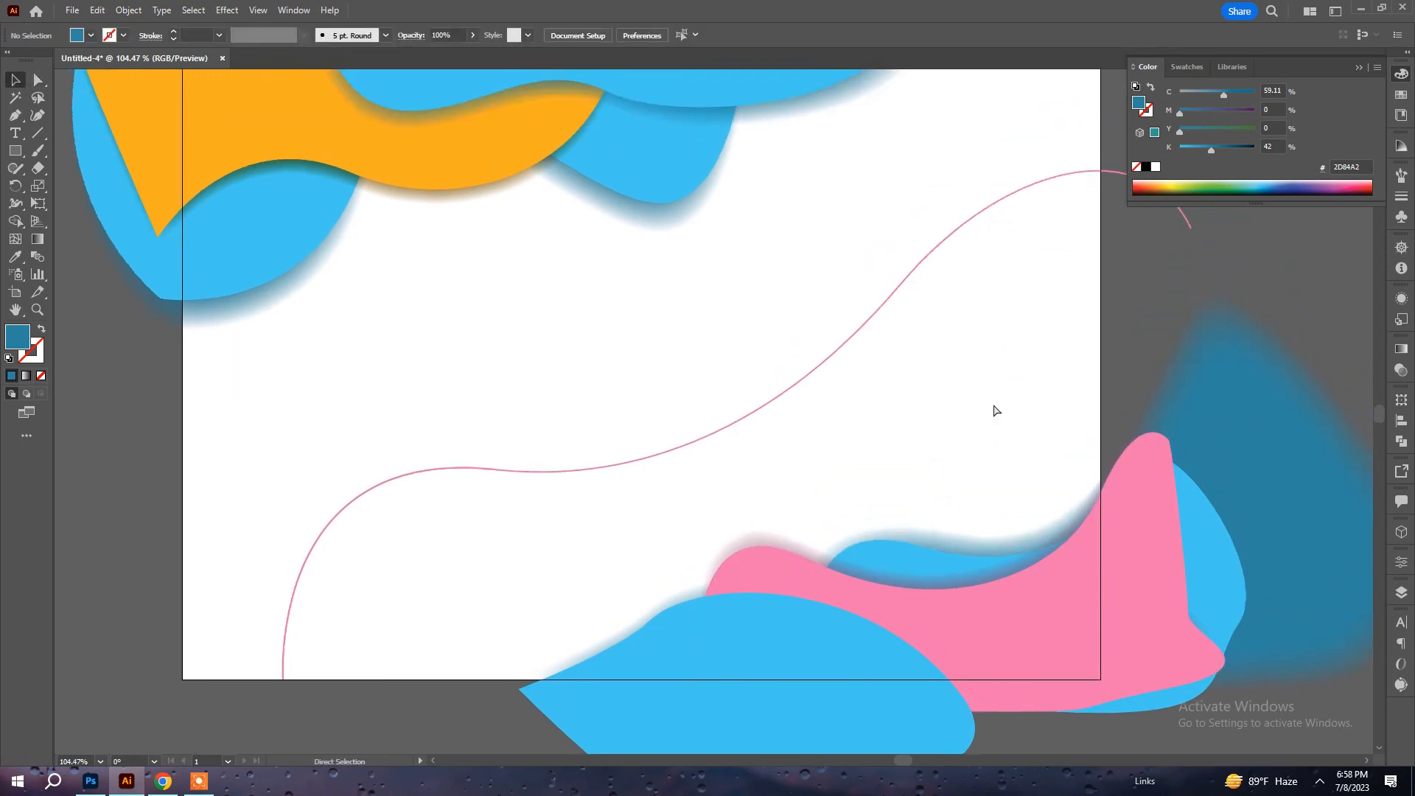
key("ctrl+0")
key("ctrl+minus")
key("ctrl+minus")
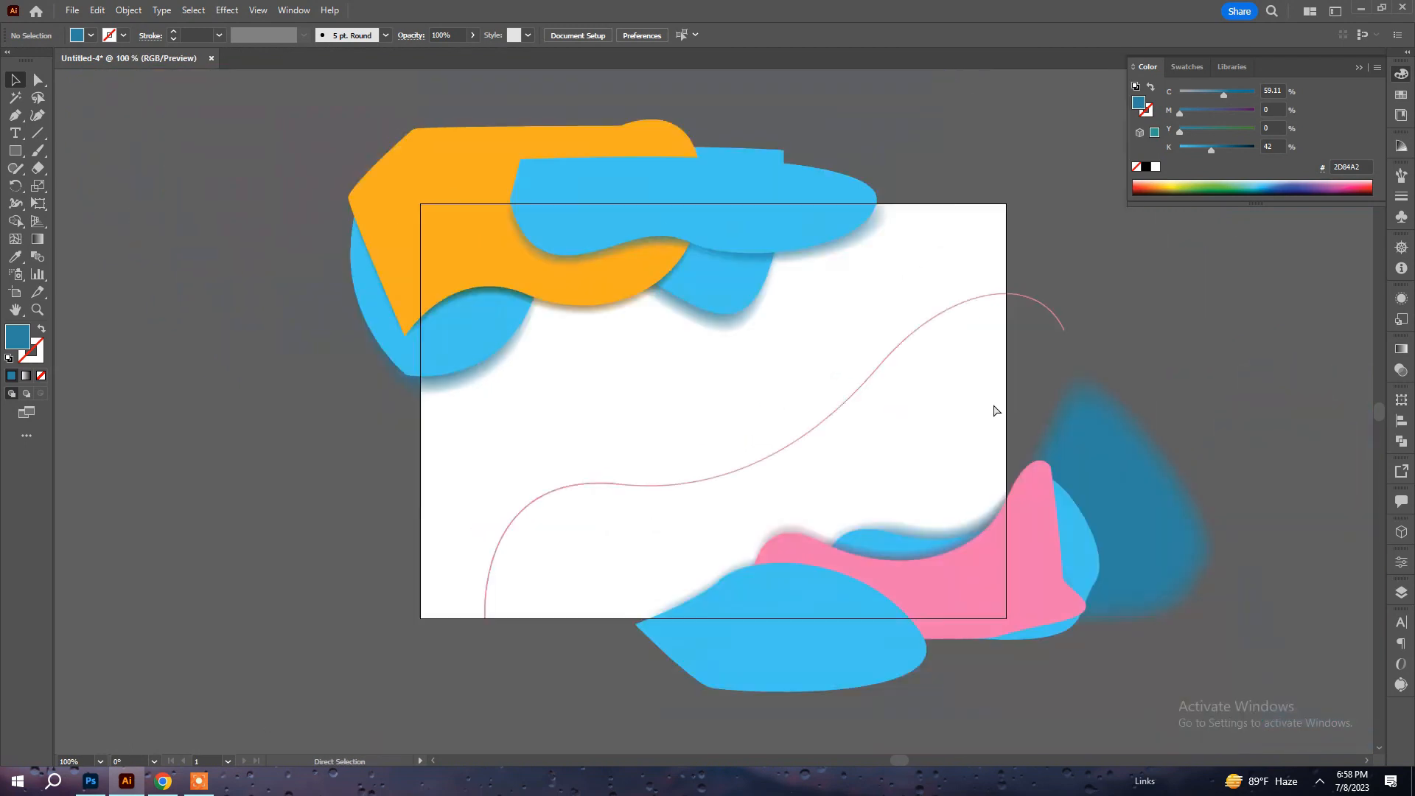
key("a")
left_click(908, 343)
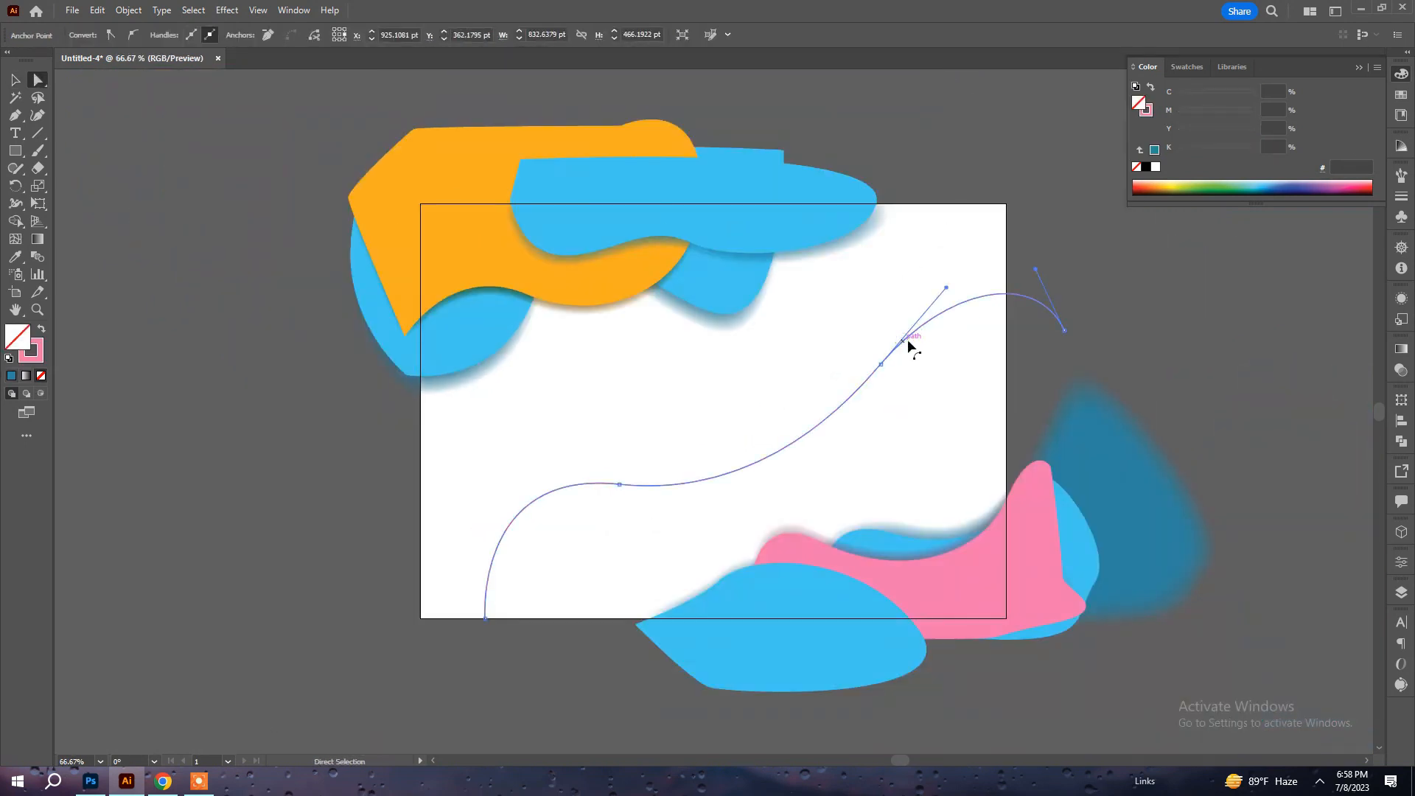
left_click(35, 357)
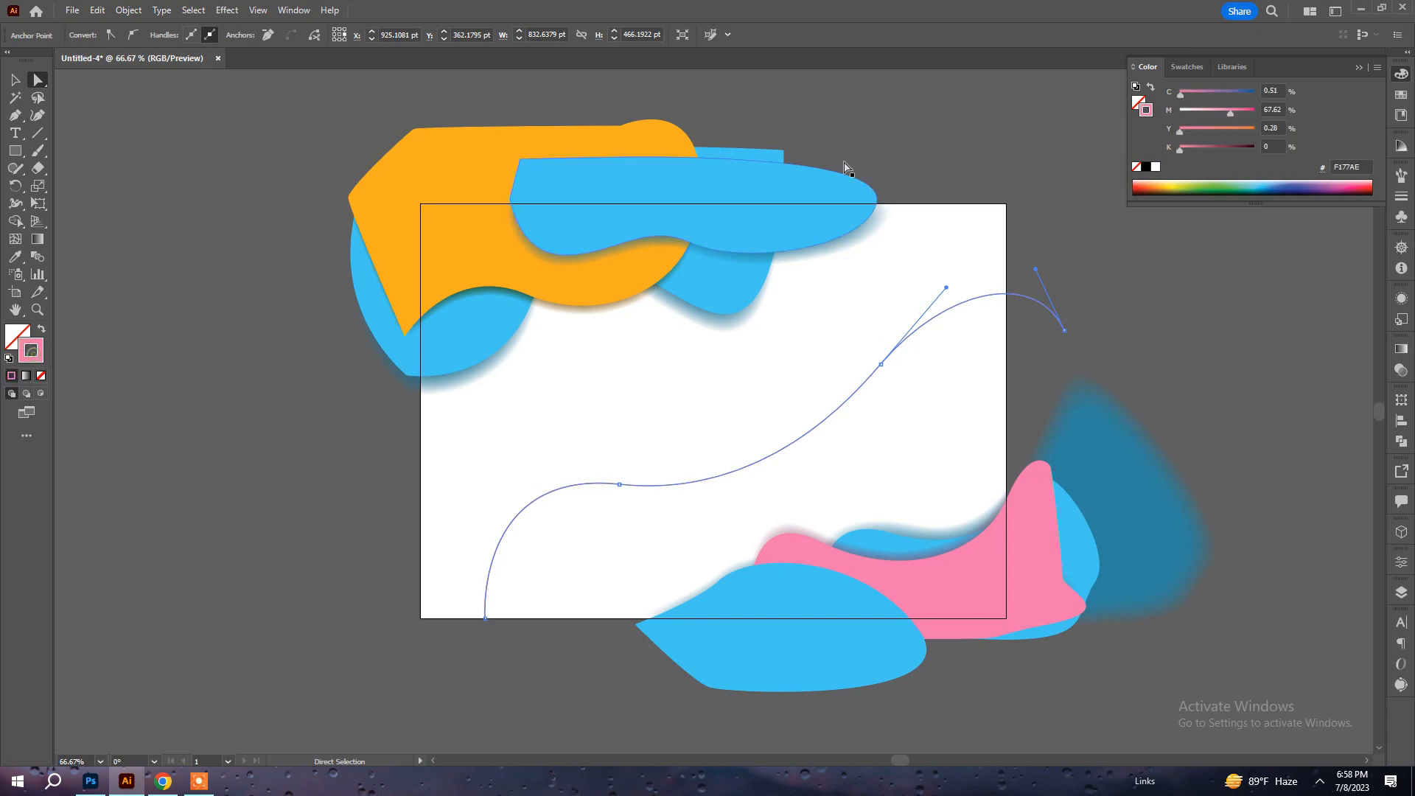
left_click(1240, 94)
left_click_drag(1208, 110, 992, 123)
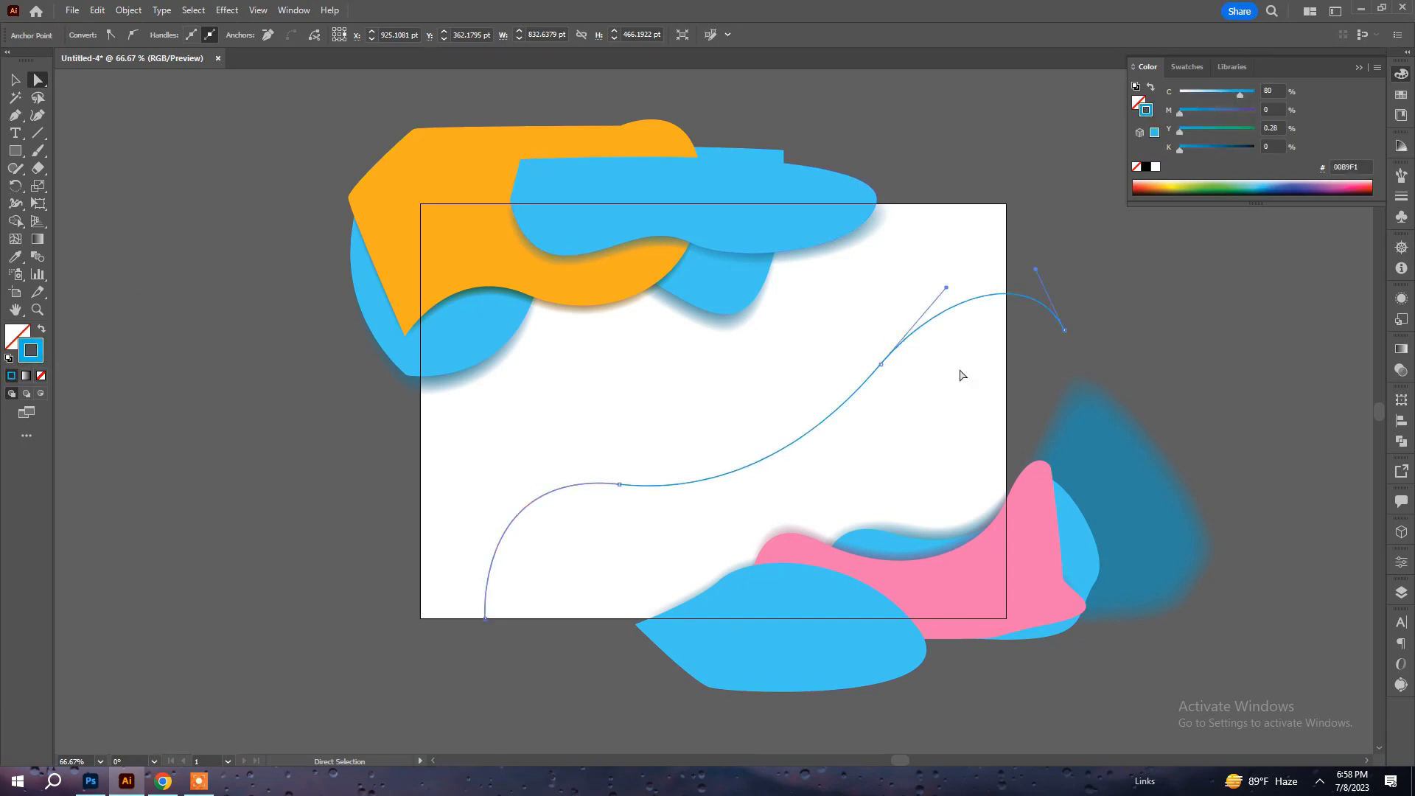
left_click(917, 407)
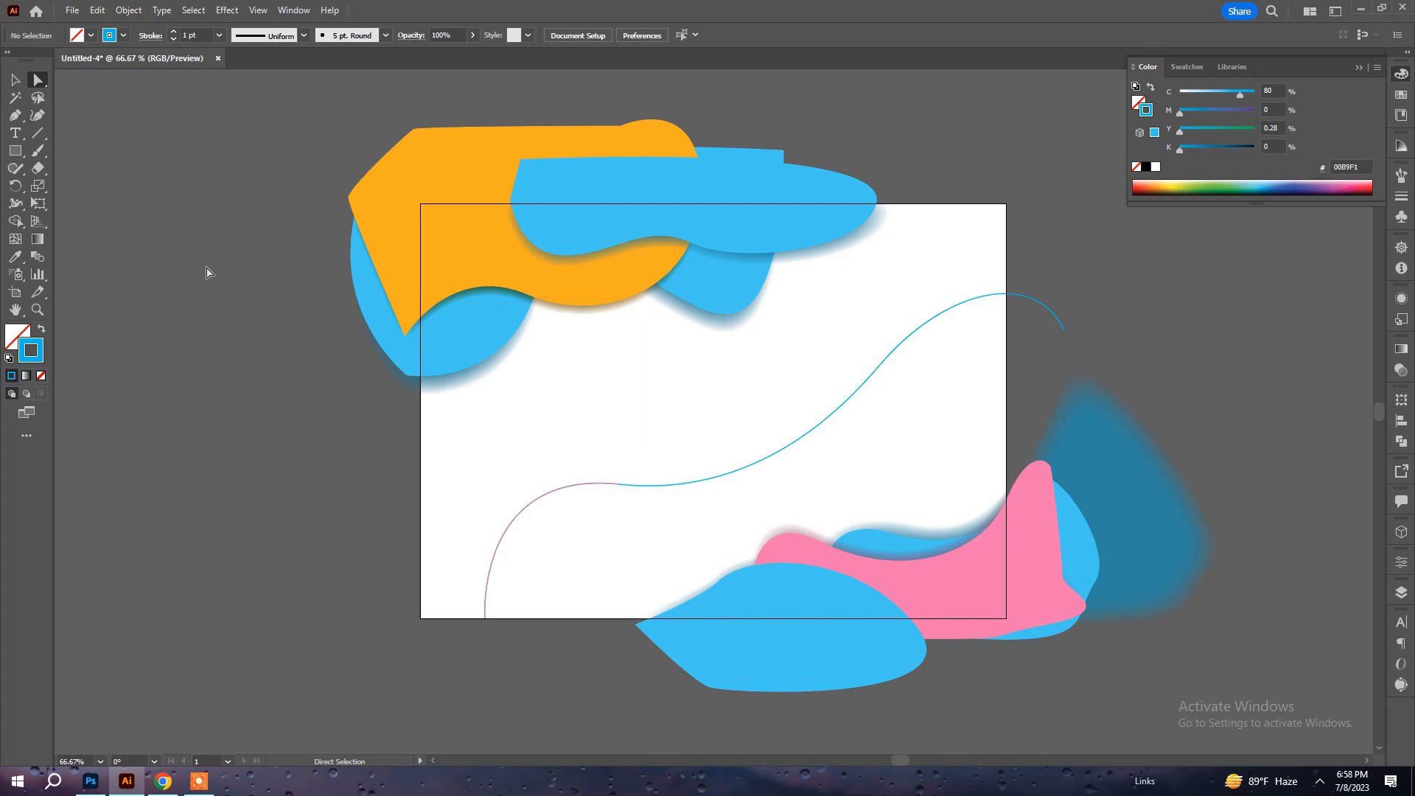
Start a second flowing Pen tool path just below the artboard, between the first line and the lower blue shape.
left_click(15, 116)
left_click(582, 653)
left_click_drag(706, 411, 798, 374)
left_click(799, 369)
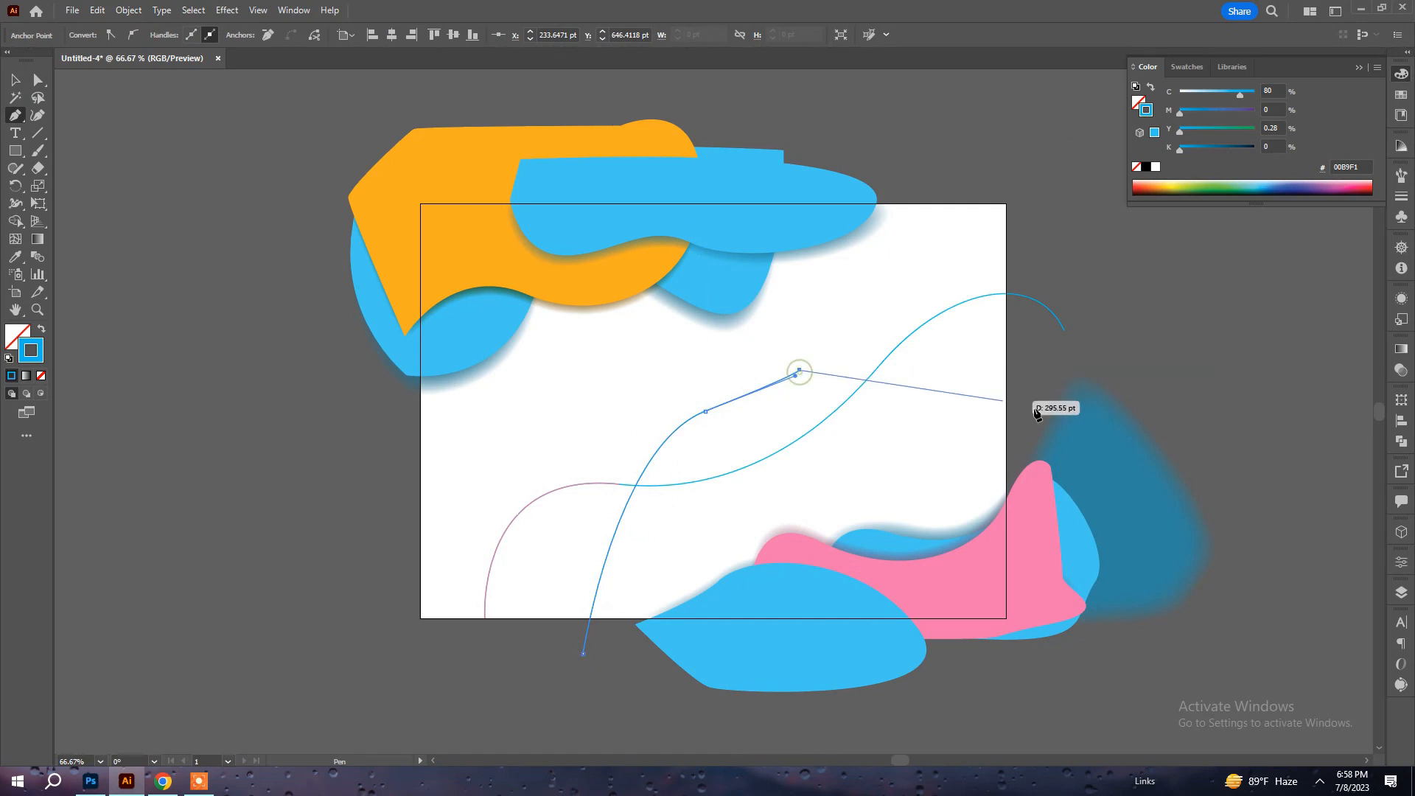
key("ctrl+z")
key("ctrl+z")
Continue the second path as a smooth curve across the middle of the artboard, ending beyond its right edge, and deselect it.
left_click_drag(712, 417, 860, 405)
left_click_drag(1152, 330, 1255, 223)
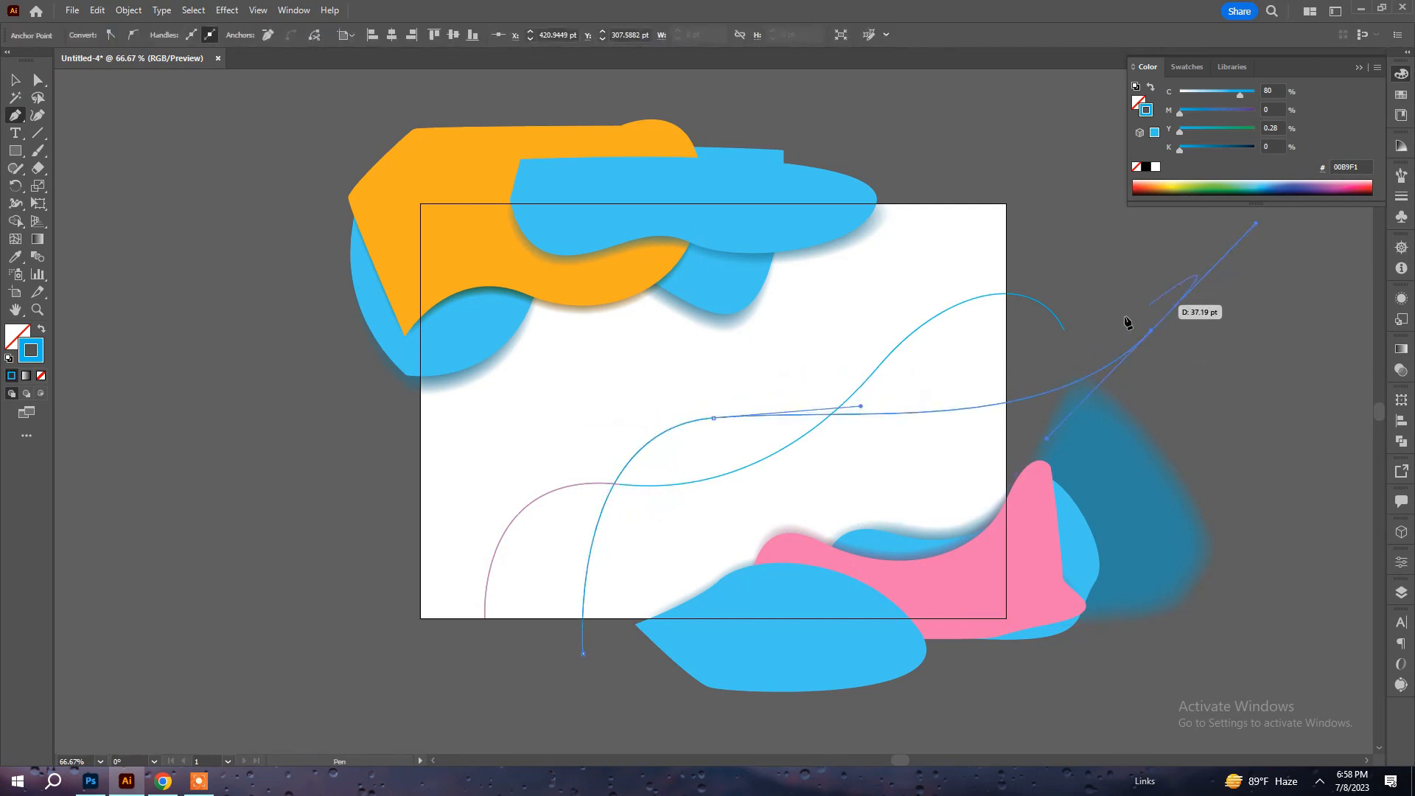
left_click(1114, 298, "ctrl")
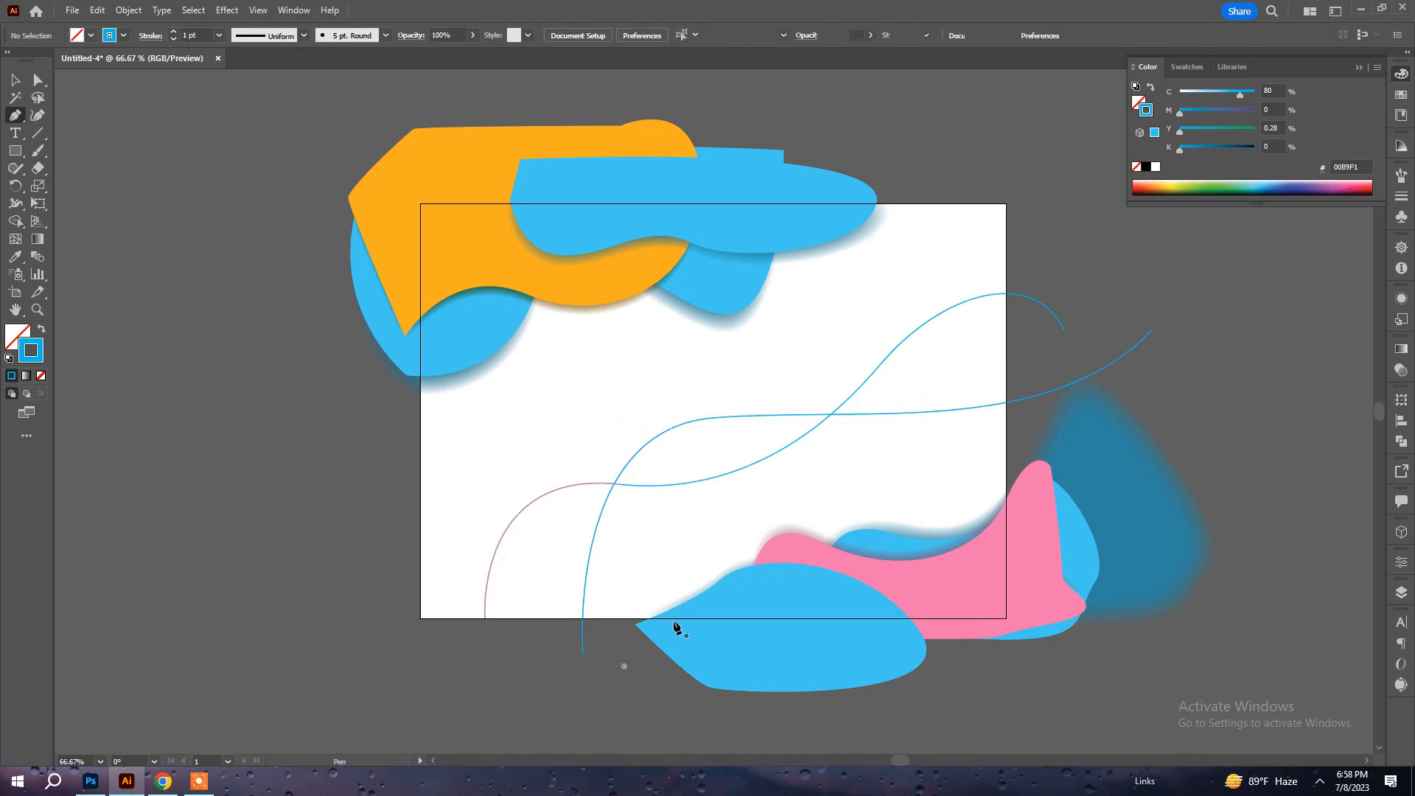
Draw a third flowing curve from below the lower blue shape, over the pink shape, to beyond the artboard's right edge, and deselect it.
left_click_drag(947, 470, 1198, 475)
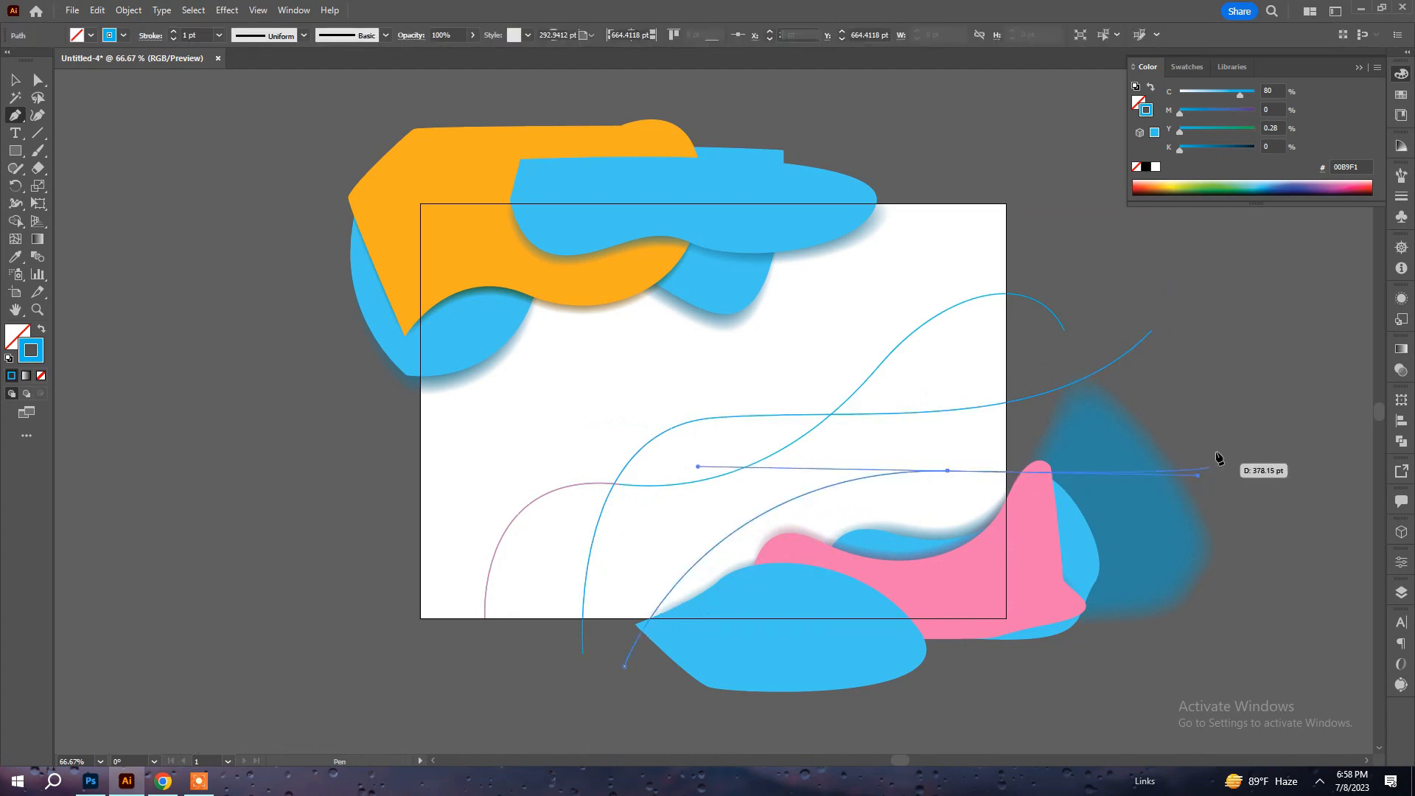
left_click(1237, 329)
left_click(1084, 255, "ctrl")
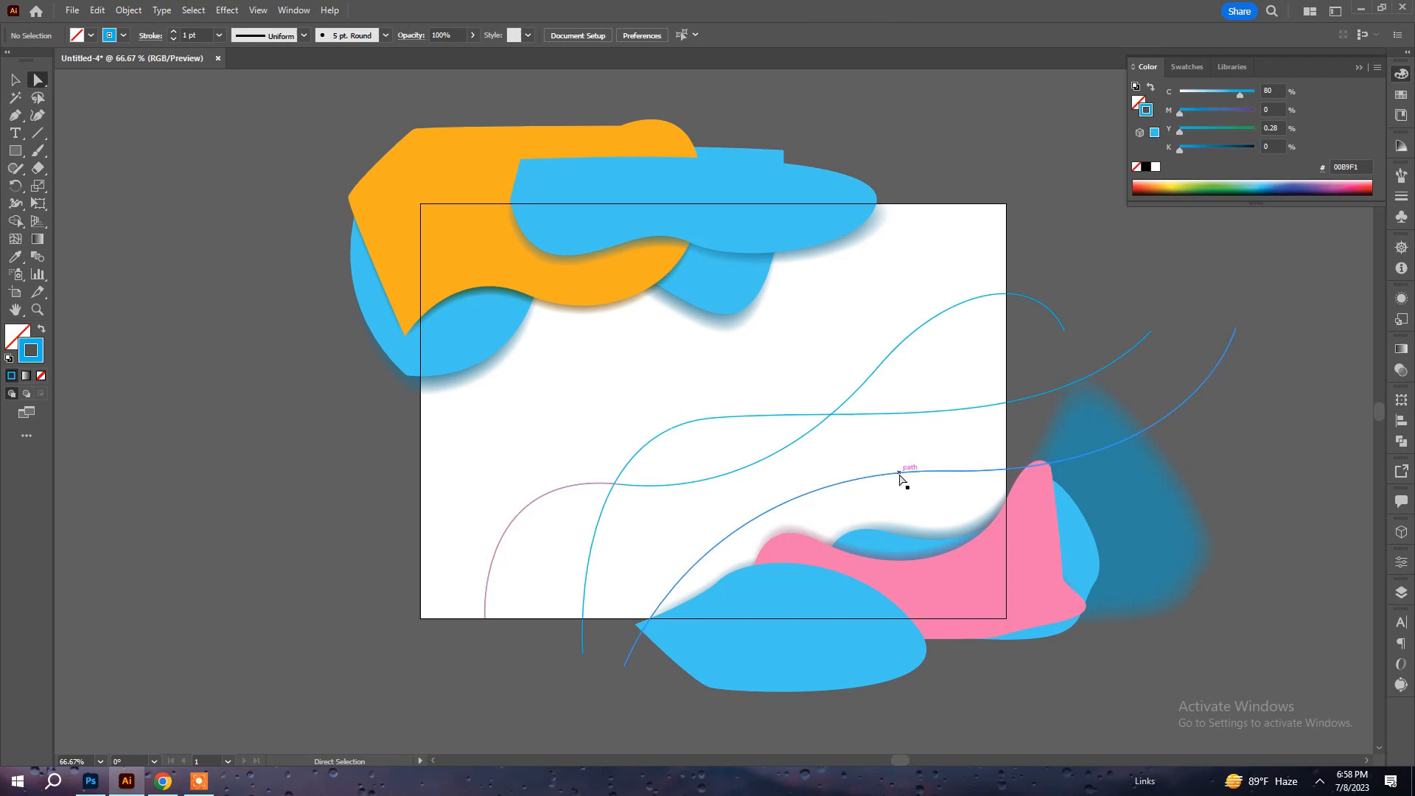
Recolor the third, lowest line's stroke green by raising yellow to 100%, and deselect the line.
left_click(899, 475, "ctrl")
left_click_drag(1240, 128, 1293, 118)
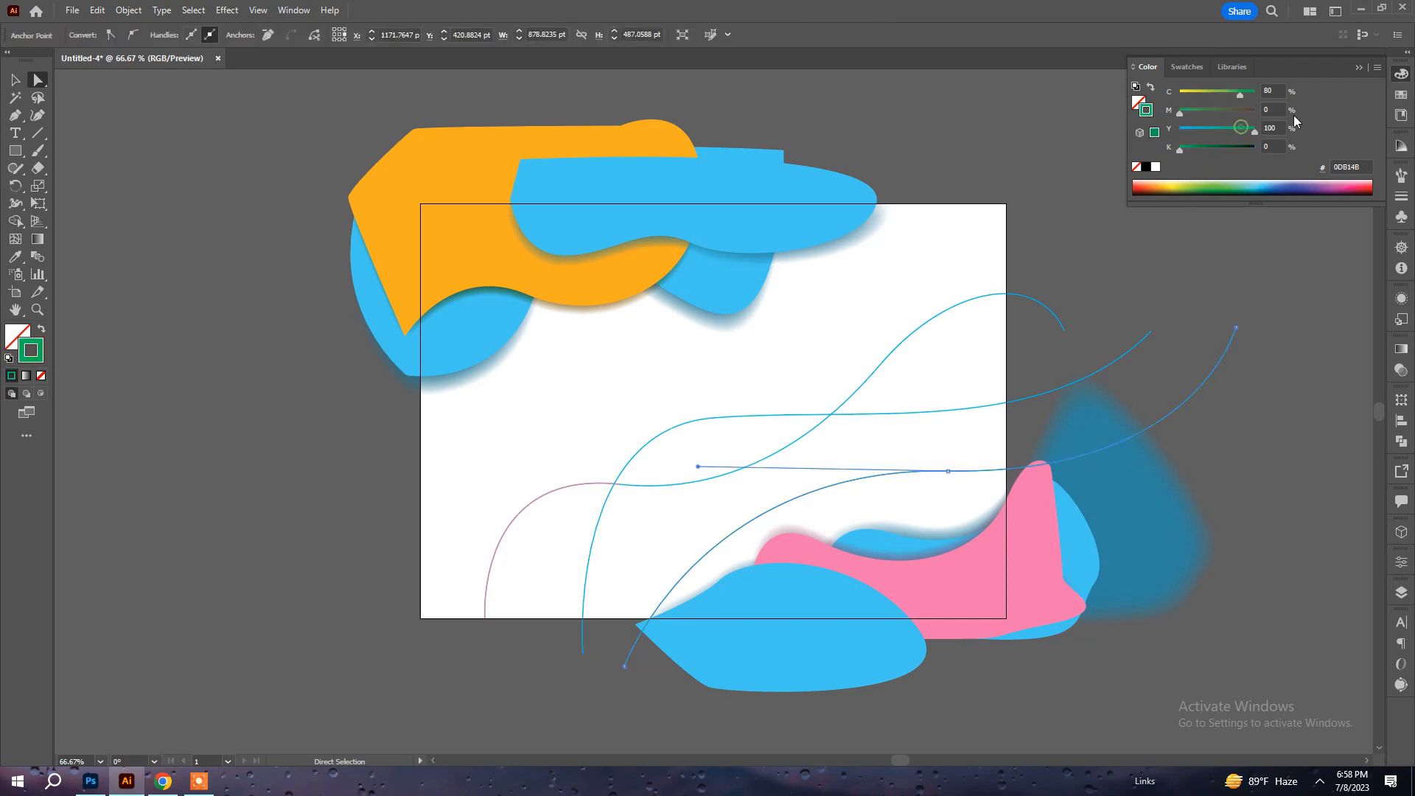
left_click(977, 157)
Recolor the second, middle line's stroke orange with 0% cyan, 100% yellow and added magenta, and deselect it.
left_click_drag(1252, 129, 1281, 133)
left_click_drag(1231, 87, 1180, 92)
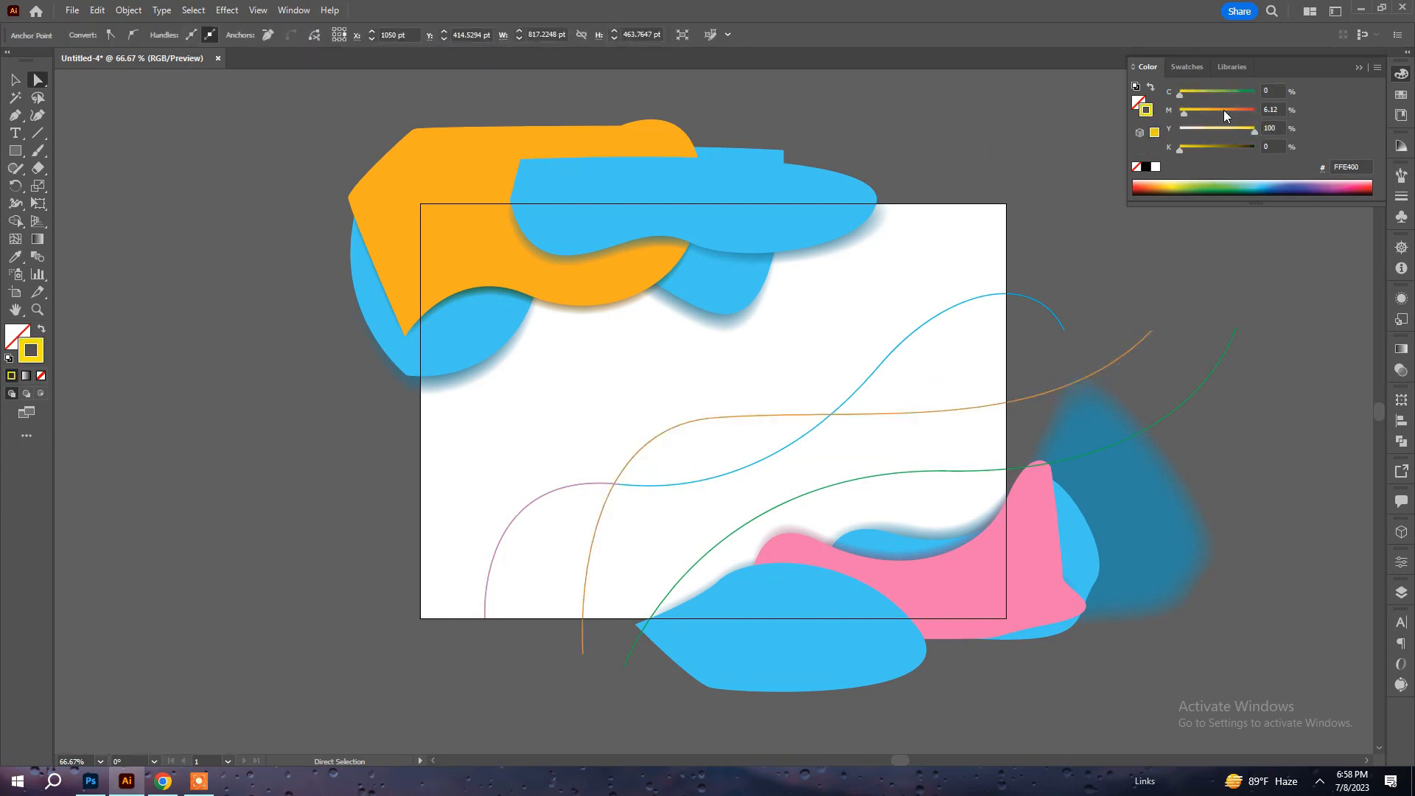
left_click(1224, 109)
left_click(913, 236)
Select the three flowing lines together and make a blend from them.
key("v")
left_click_drag(507, 484, 665, 555)
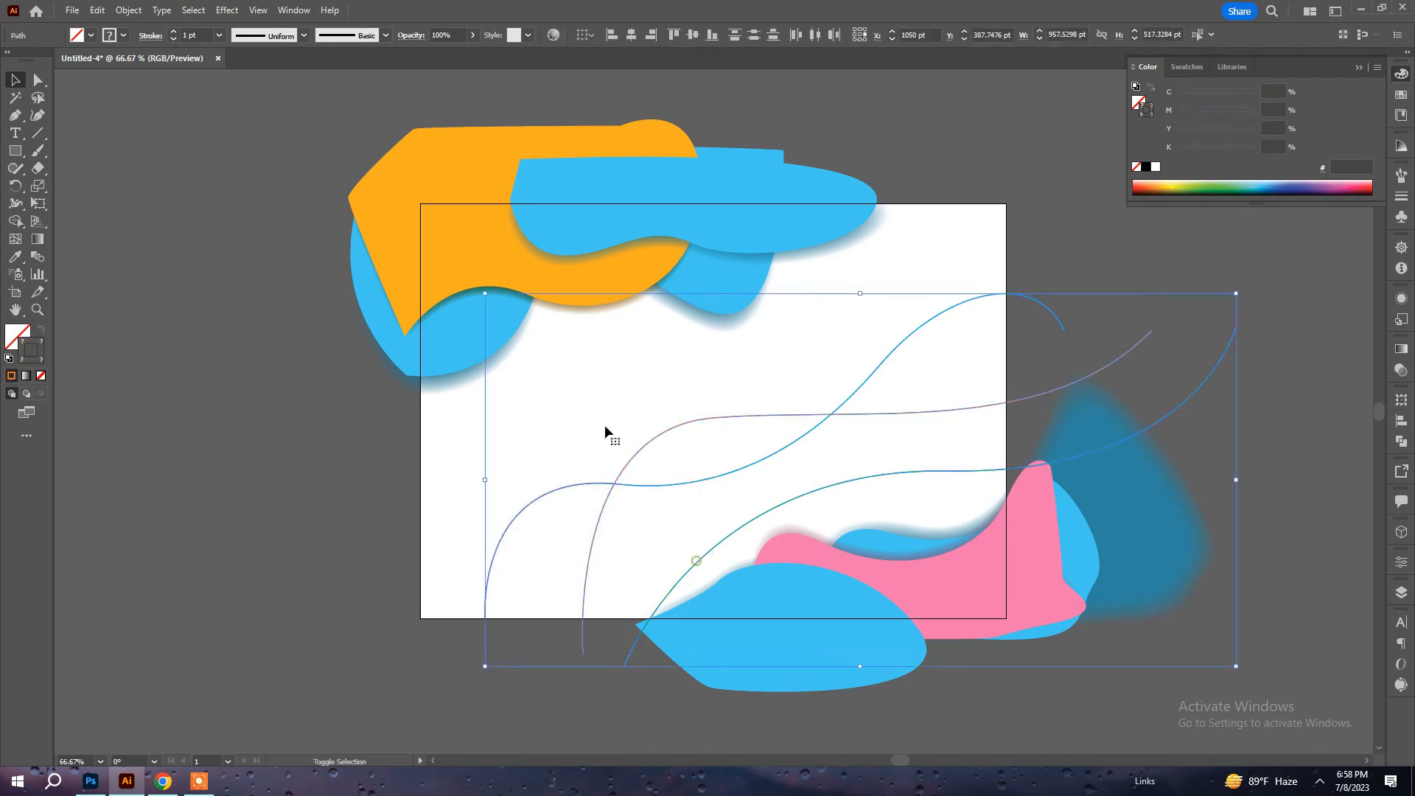
left_click(132, 11)
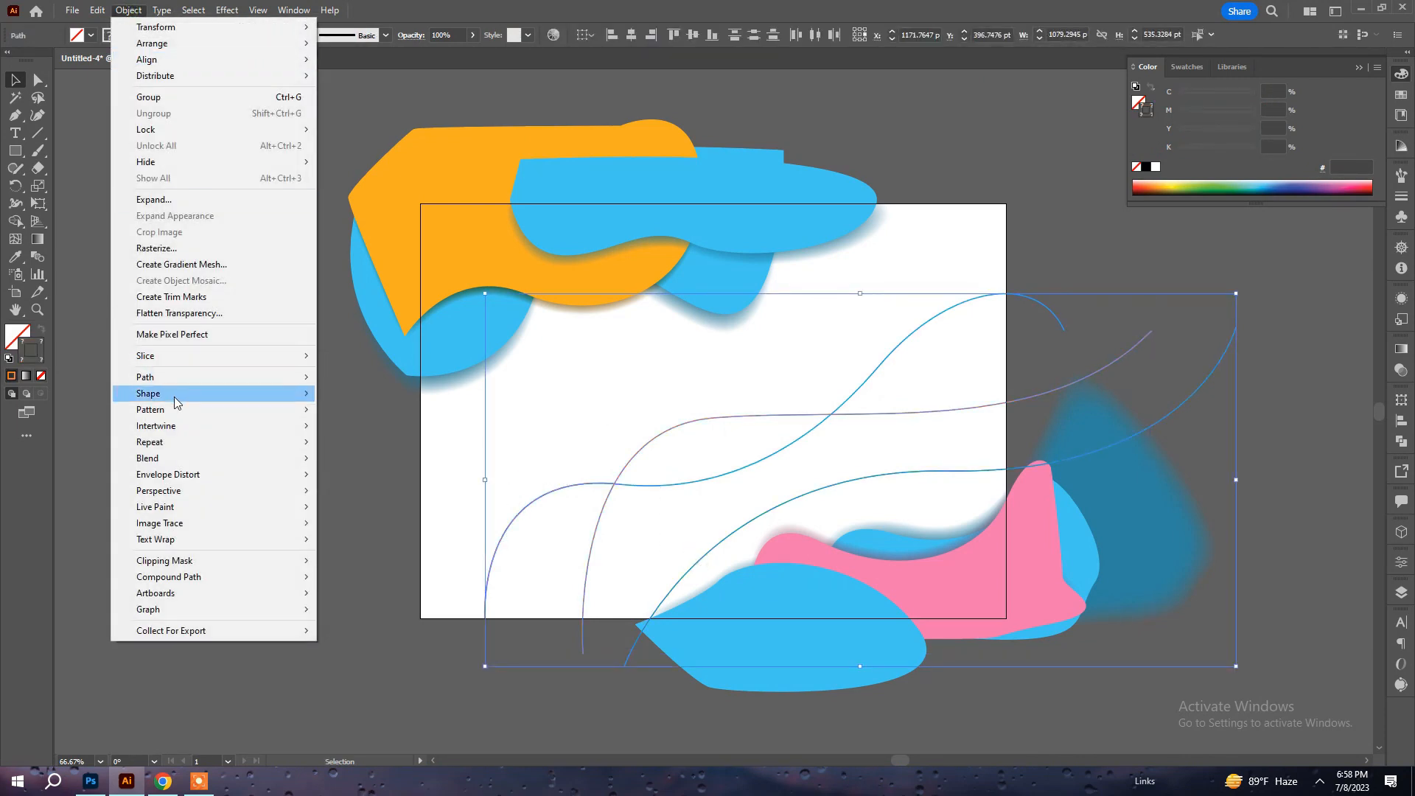
mouse_move(178, 464)
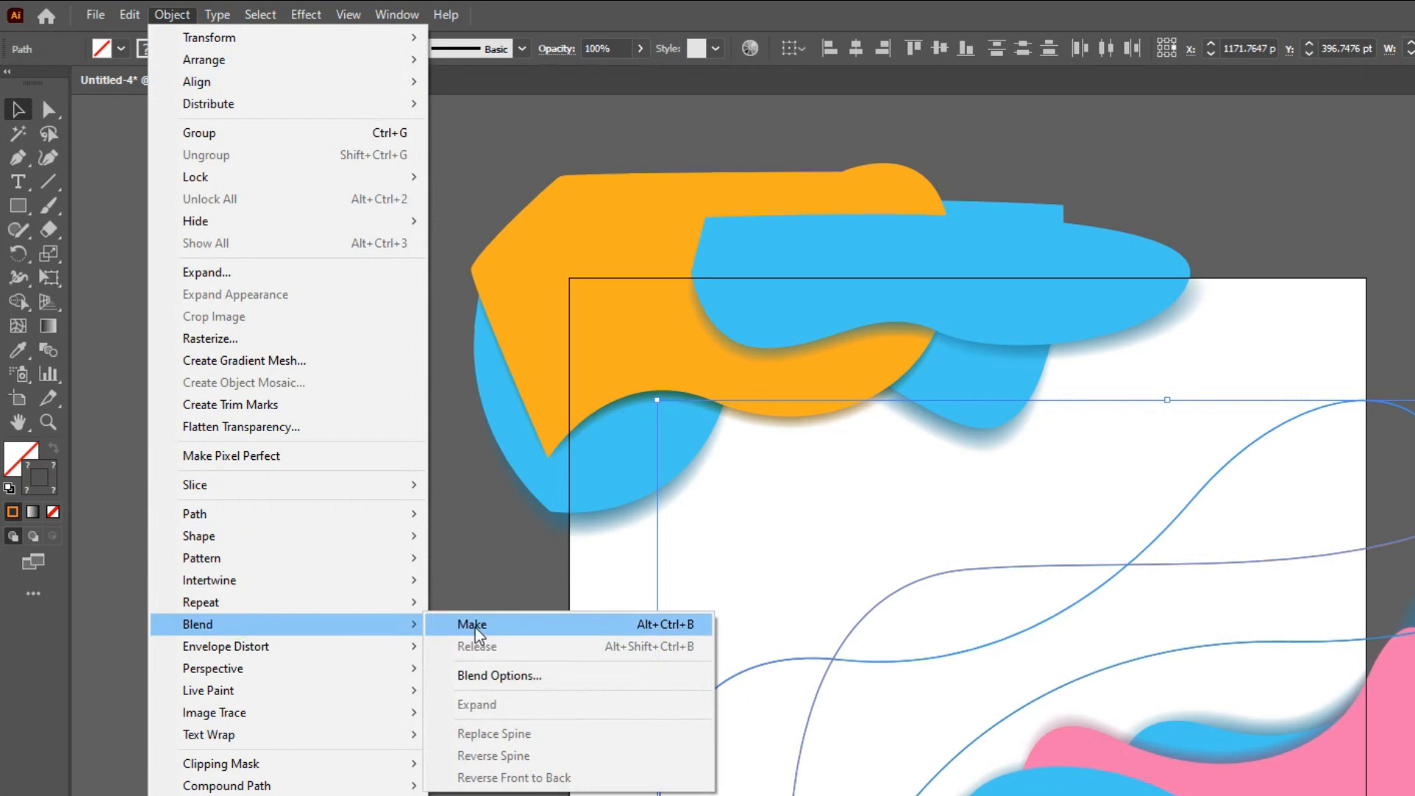
left_click(478, 628)
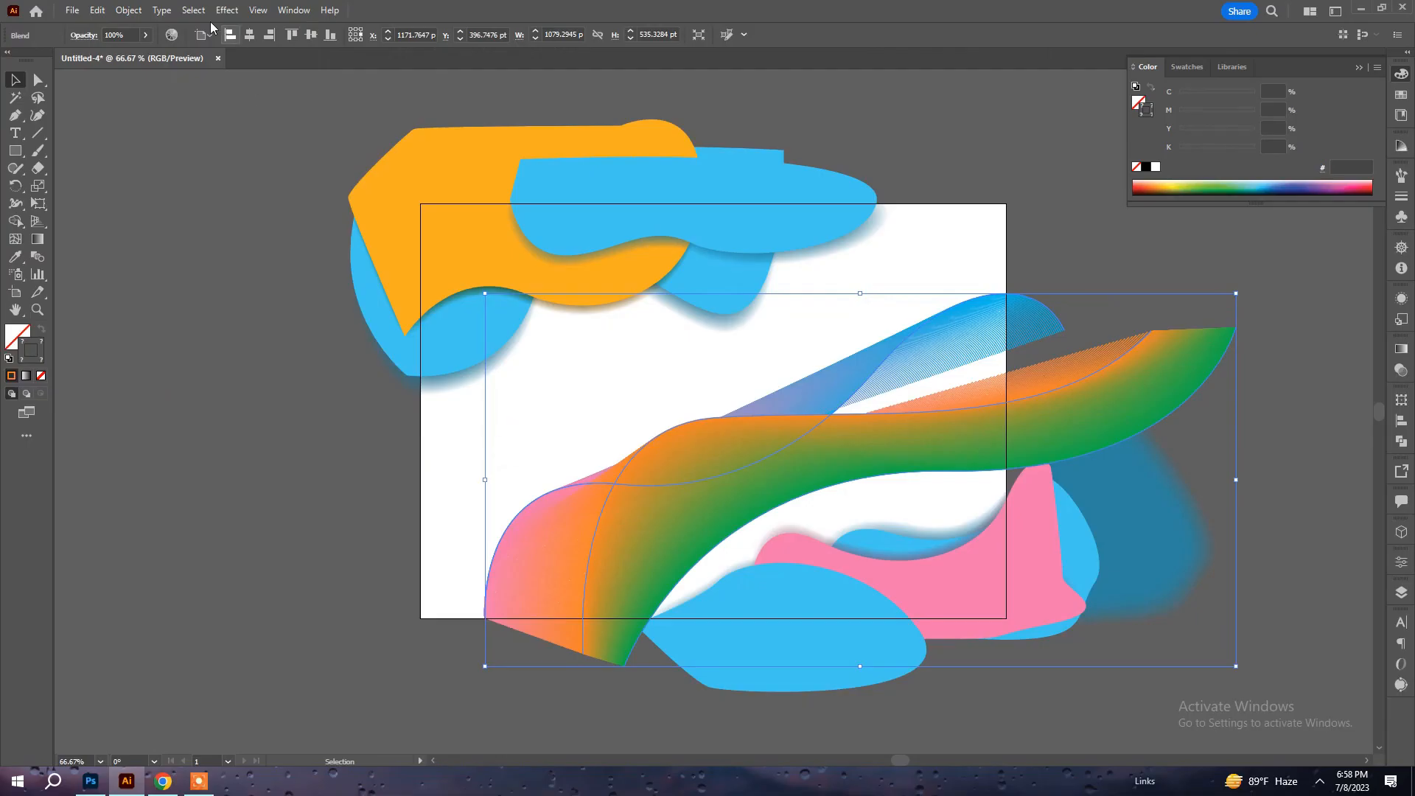
Change the line blend's spacing to Specified Distance.
left_click(128, 11)
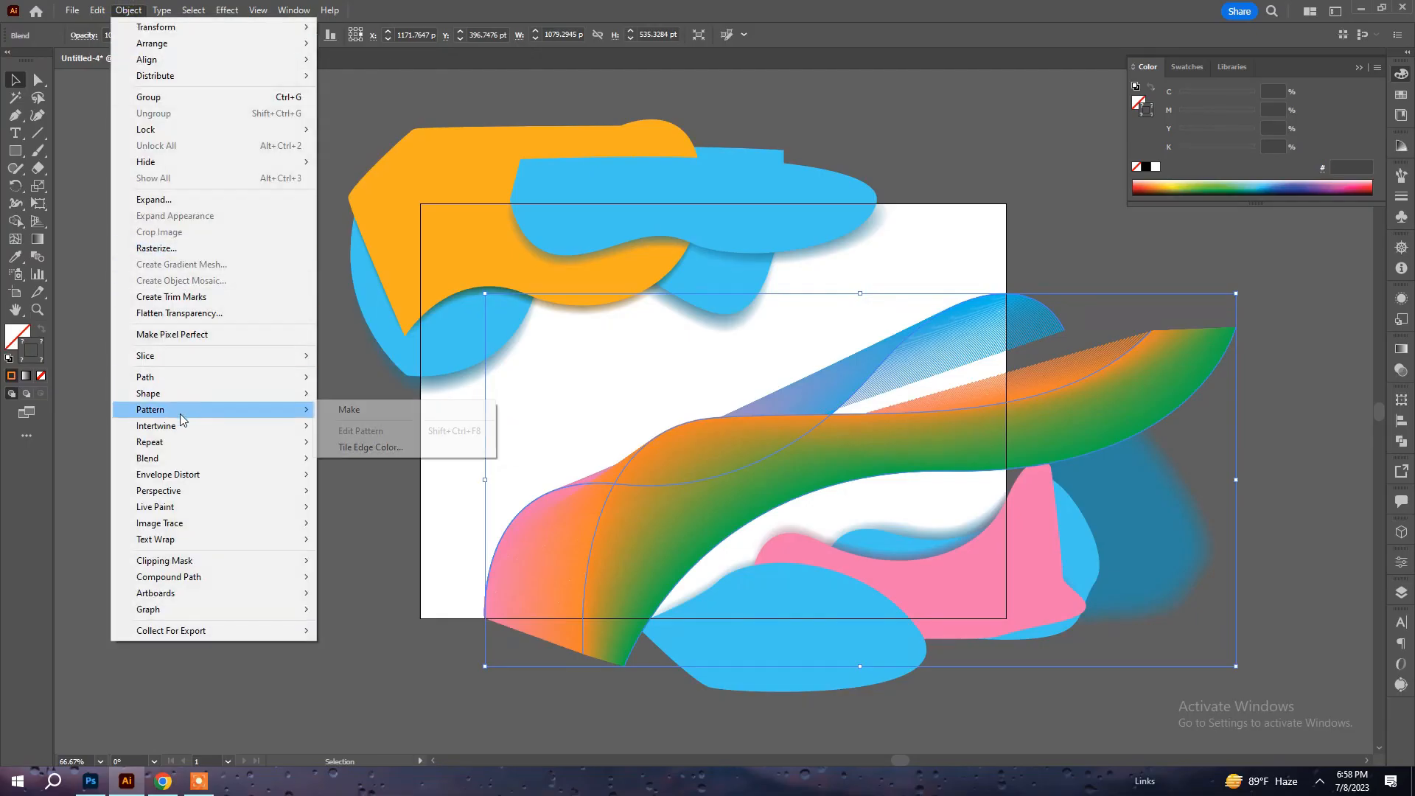
mouse_move(170, 458)
left_click(377, 498)
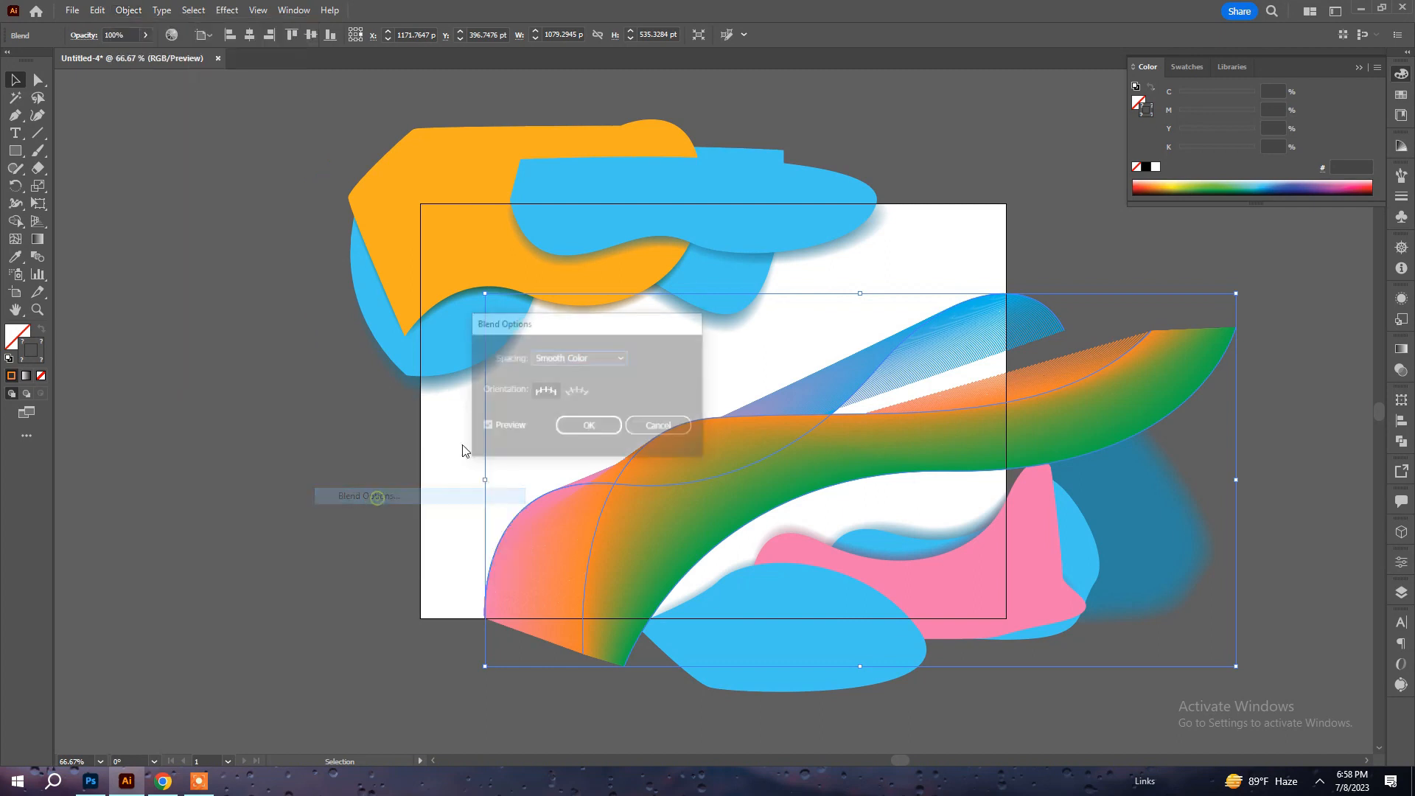
left_click(376, 315)
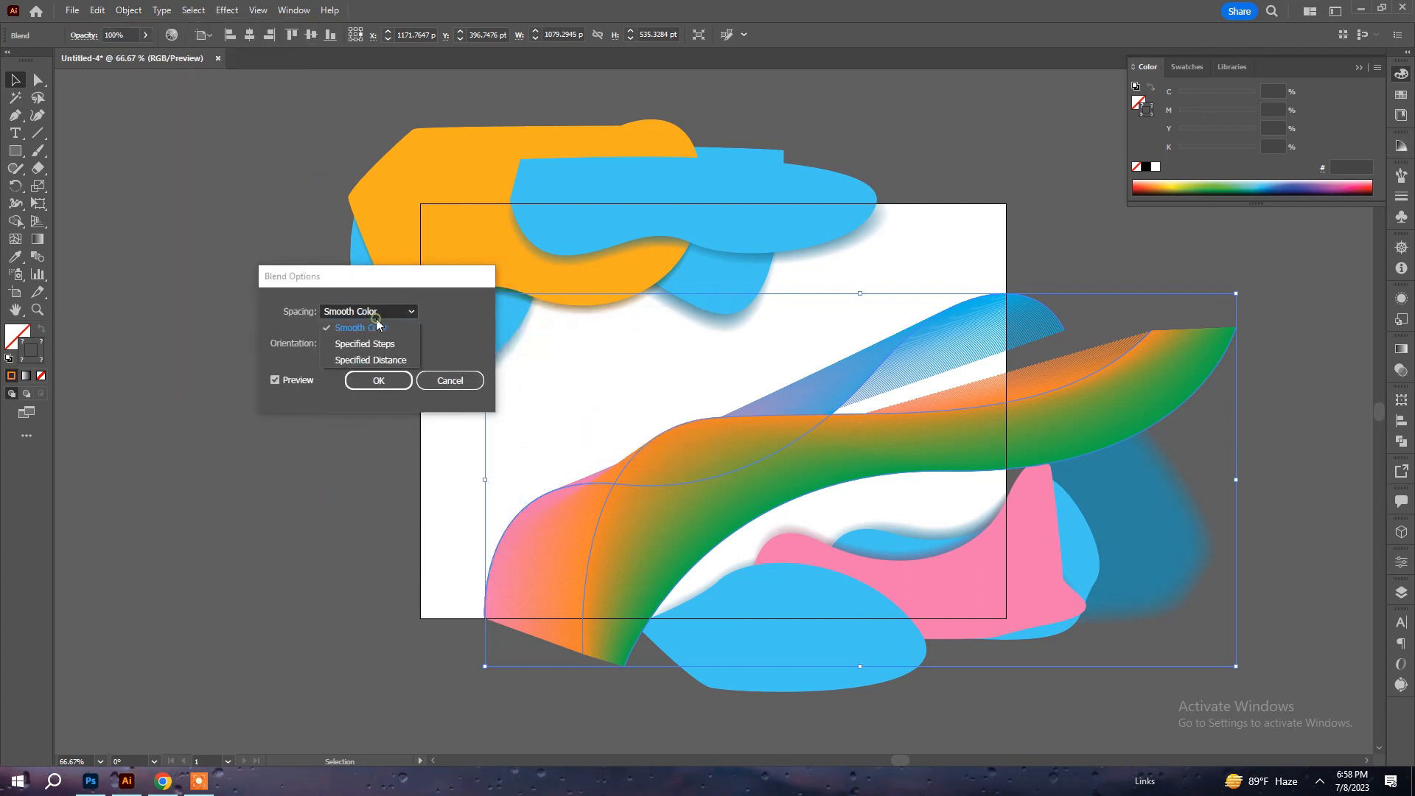
left_click(376, 363)
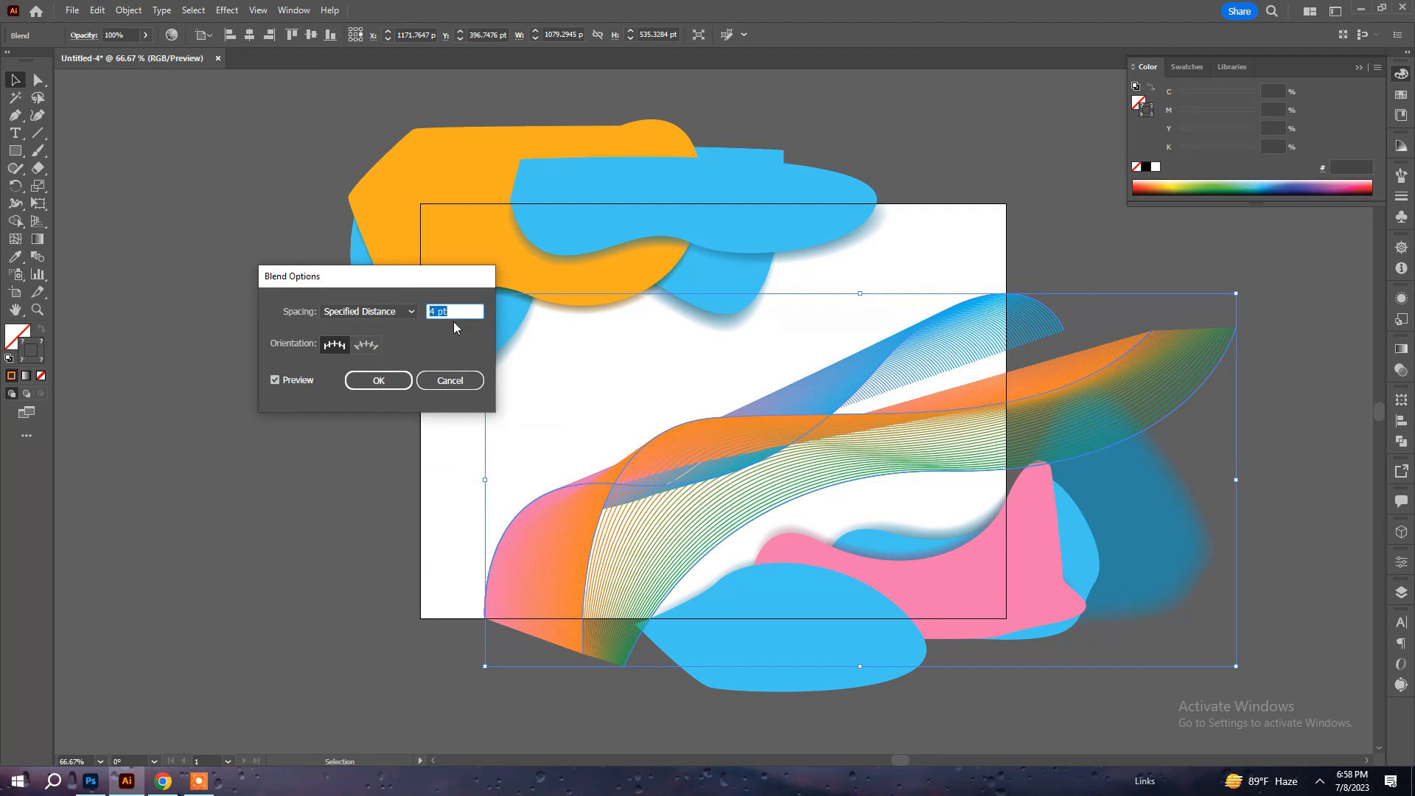
Set the blend's specified distance to 2 pt, apply the blend options, and deselect the blend.
key("Up")
key("Up")
key("Up")
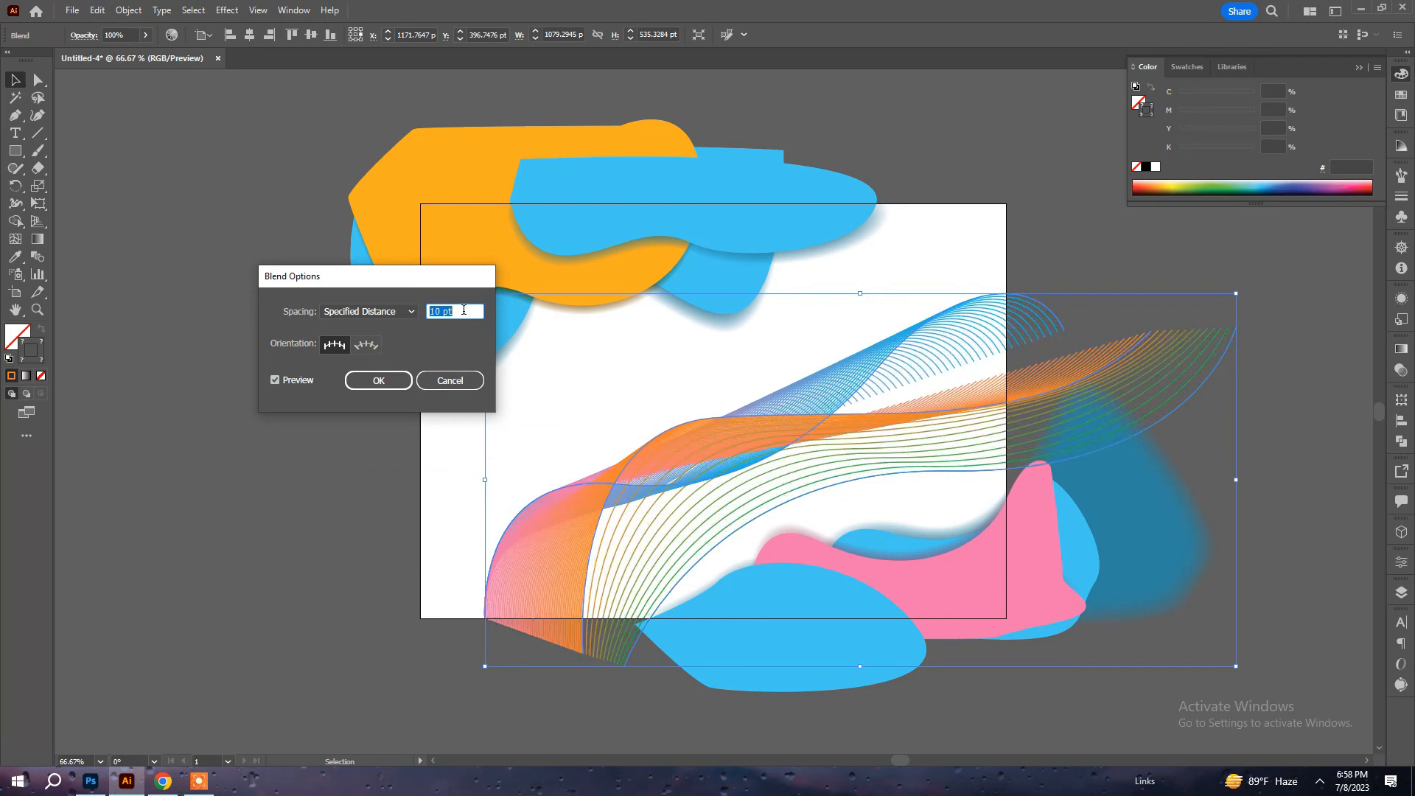
key("Down")
key("Down")
key("Down")
key("Down")
key("Down")
key("Down")
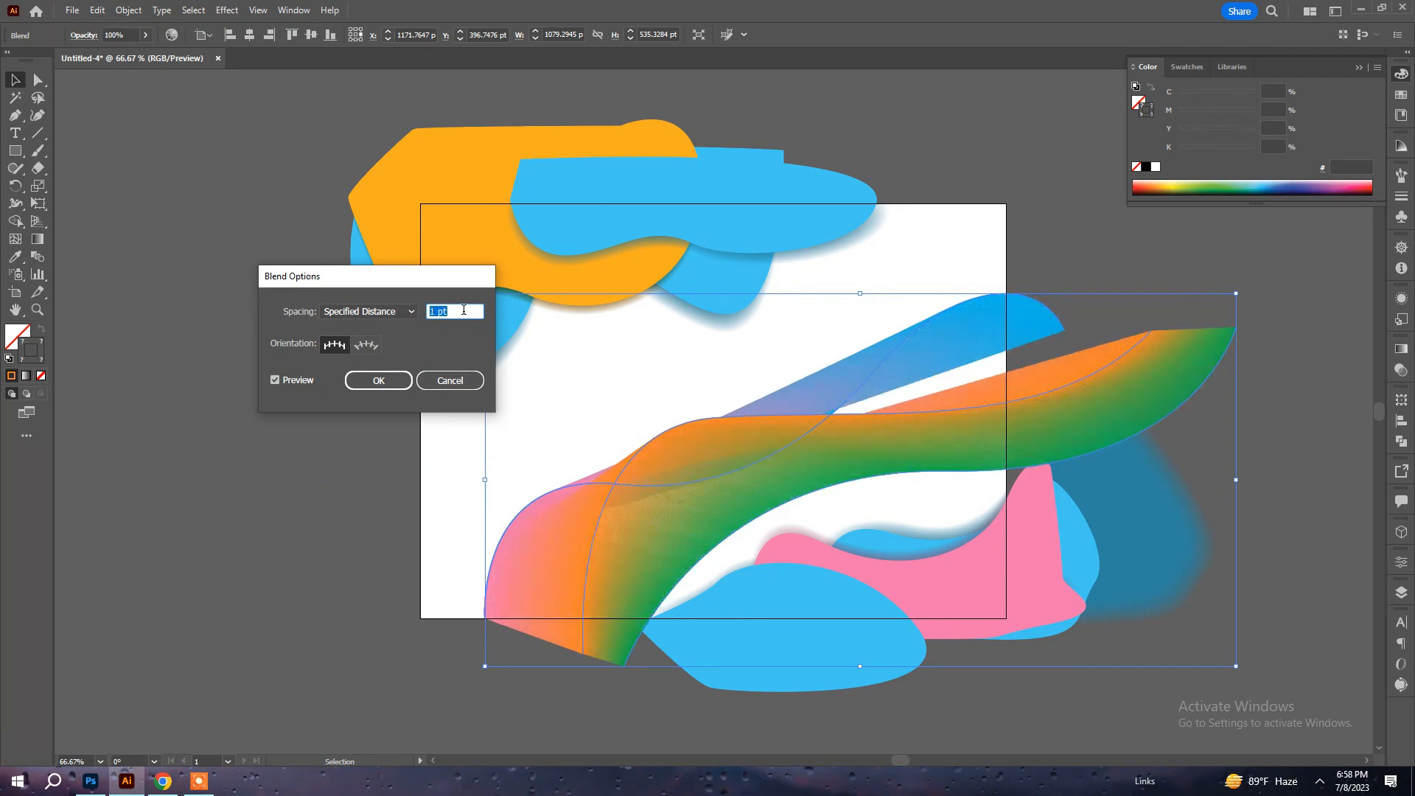
key("Down")
key("Up")
key("Up")
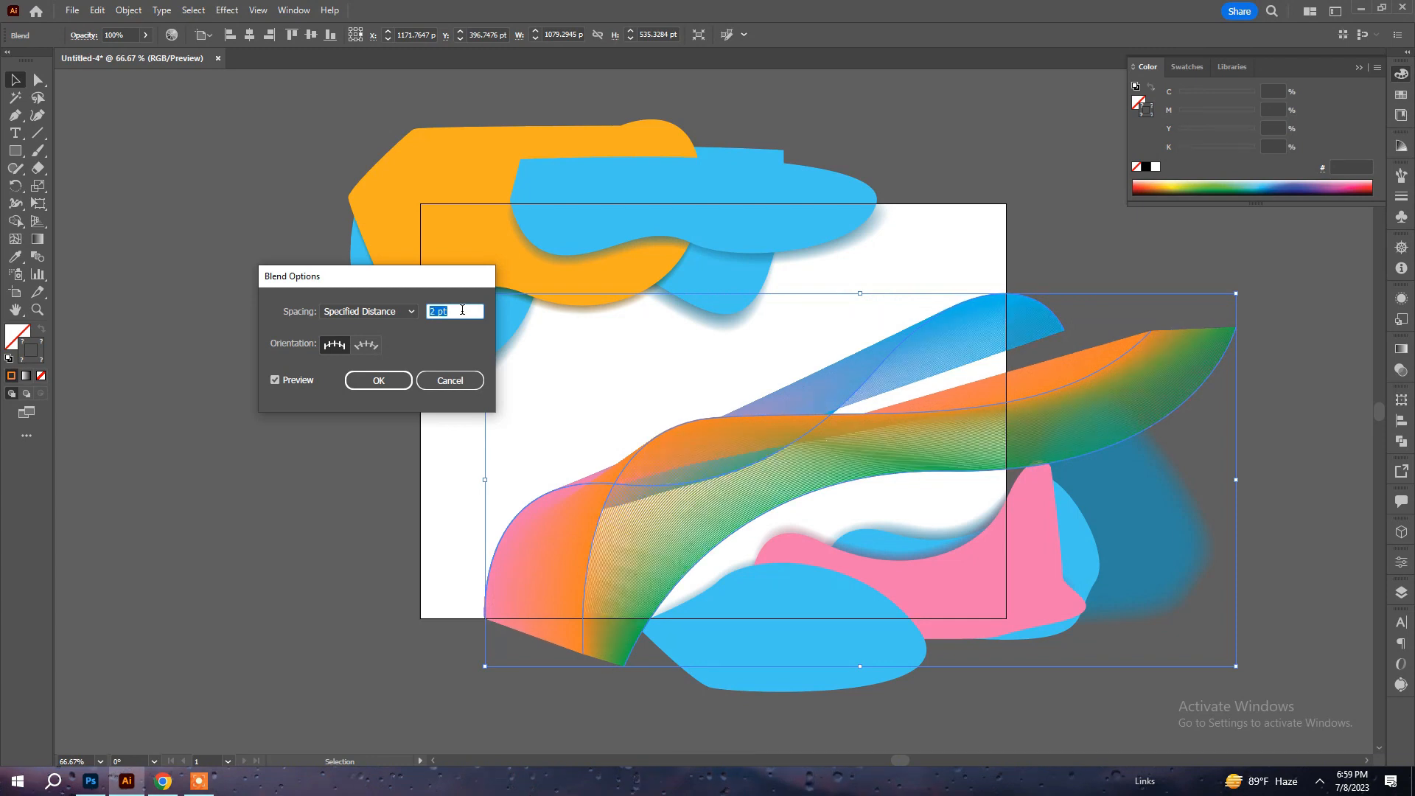
left_click(378, 381)
left_click(231, 436)
Reshape the blend by moving the blue line's right end anchor further right to meet the orange line's end, and deselect it.
key("a")
left_click_drag(1099, 337, 1163, 337)
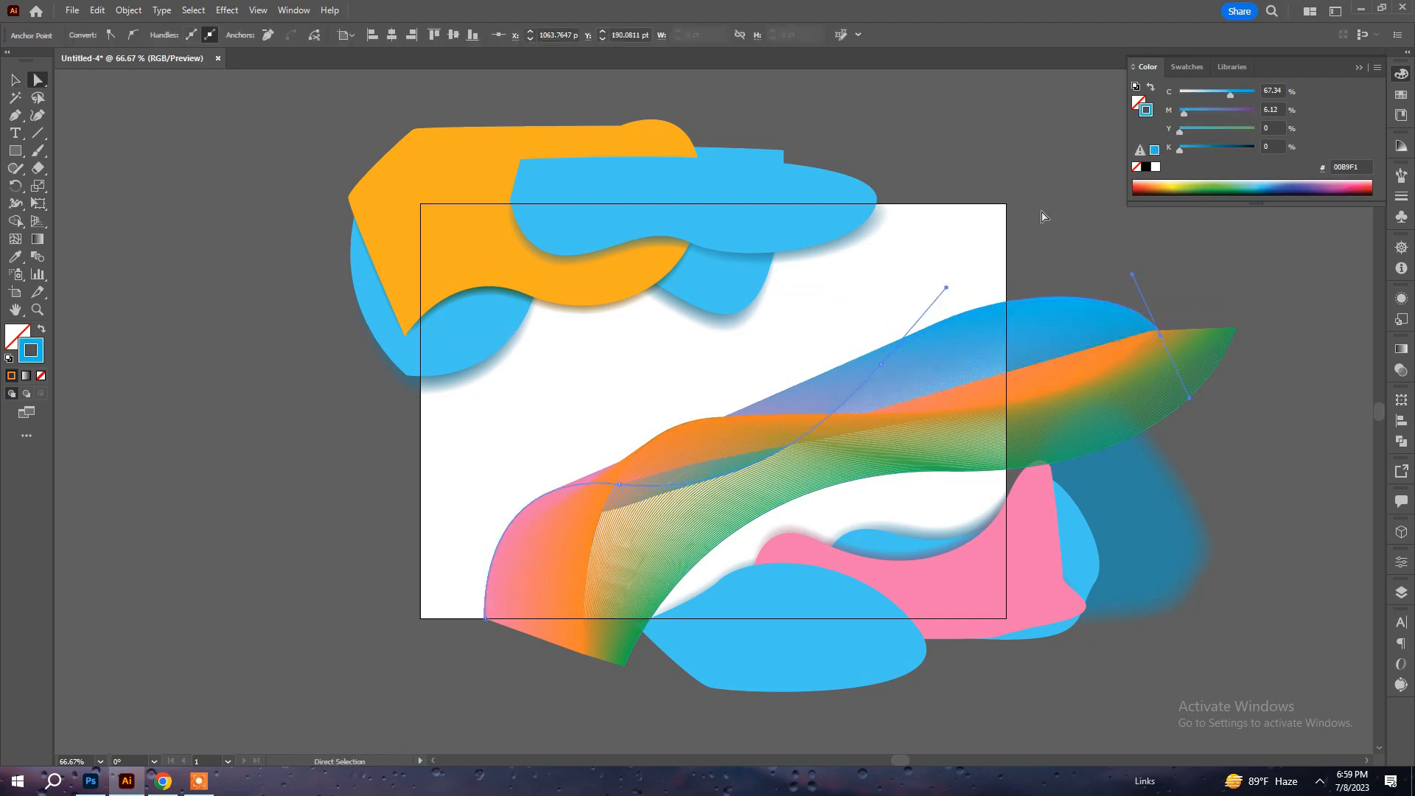
left_click(1042, 214)
Enlarge the line blend to about 1333 by 793 pt by extending it left and downward past the artboard, and deselect it.
key("v")
left_click(798, 451)
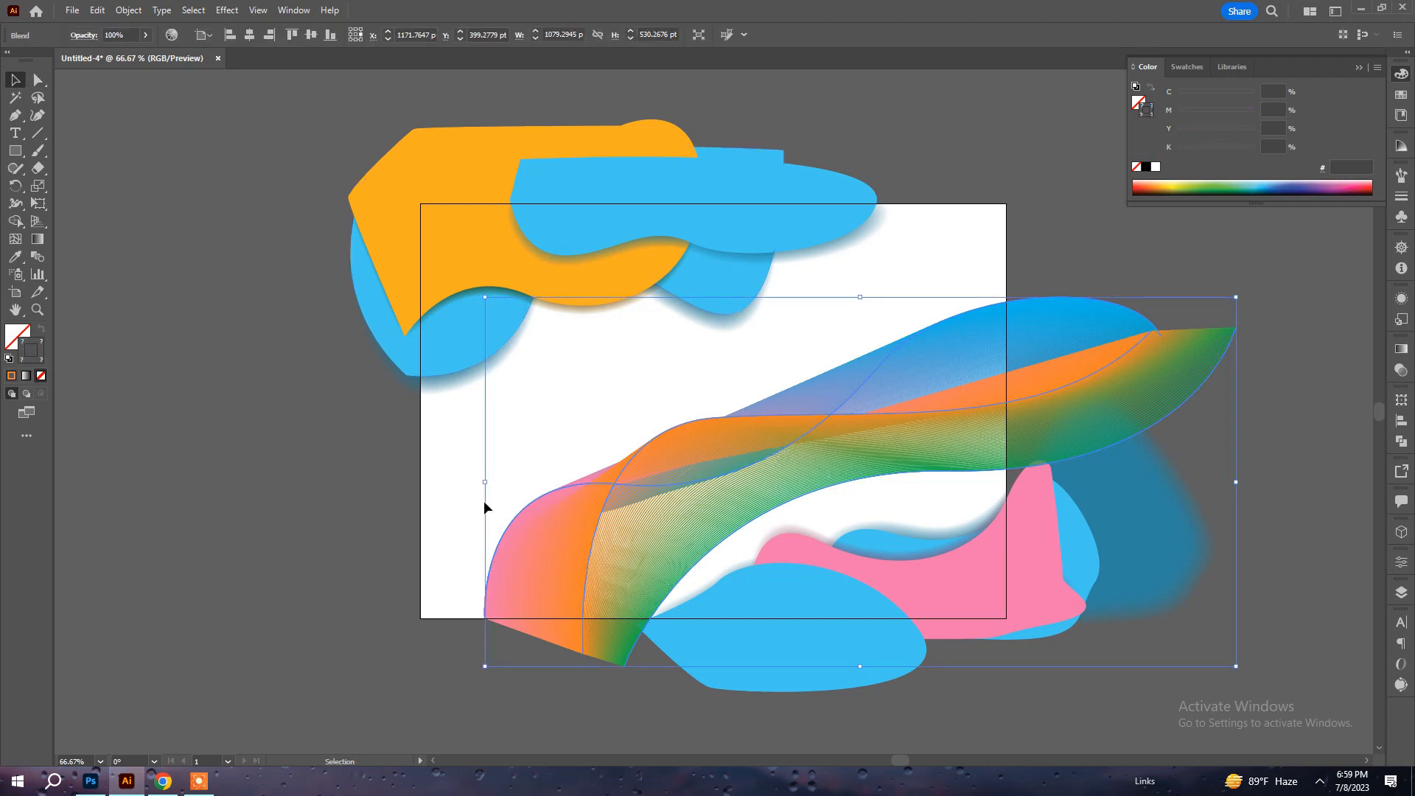
left_click_drag(489, 487, 308, 533)
left_click_drag(775, 709, 785, 748)
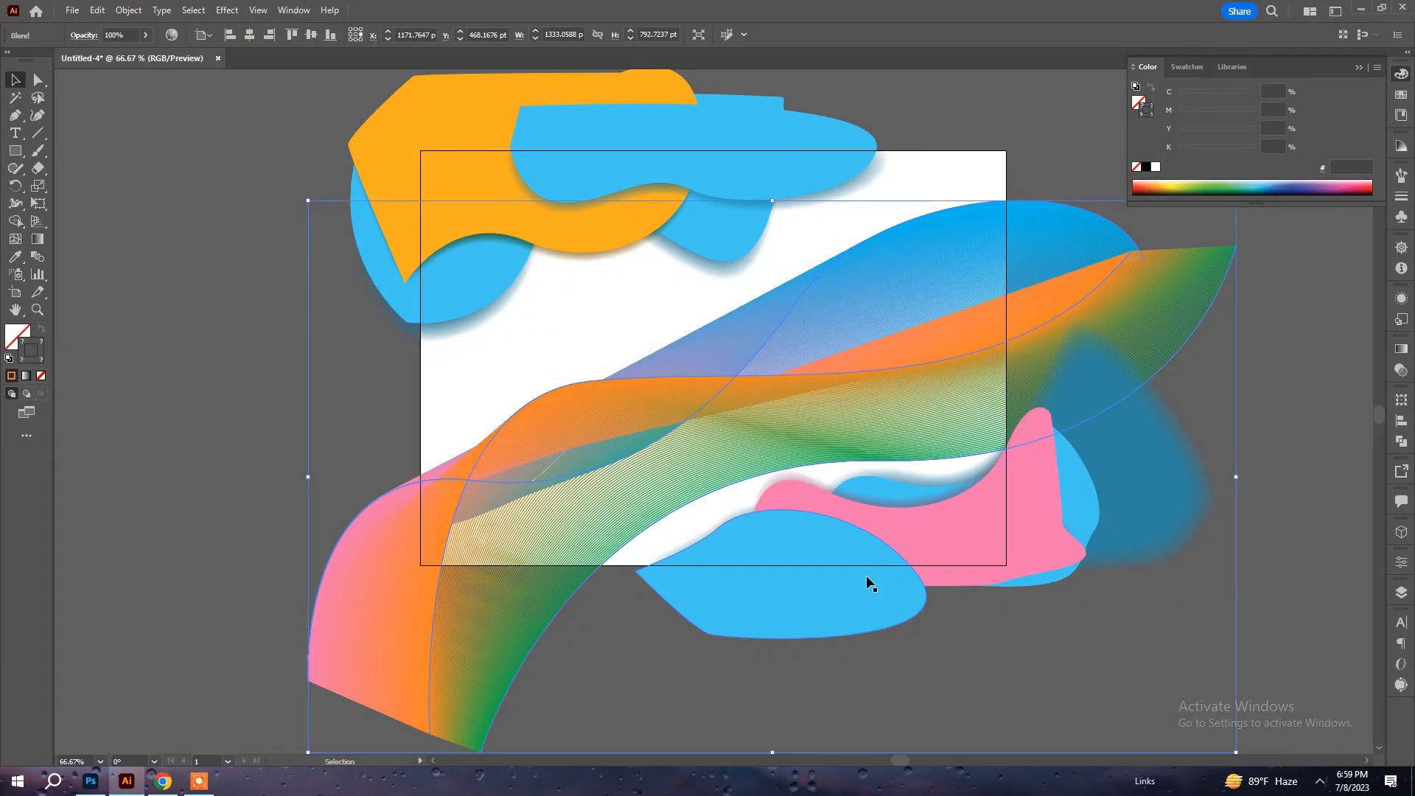
left_click(241, 356)
Nudge the edge of the feathered shadow beneath the blue shape in the artboard's upper-left corner, and deselect it.
scroll(465, 372, "up", 2)
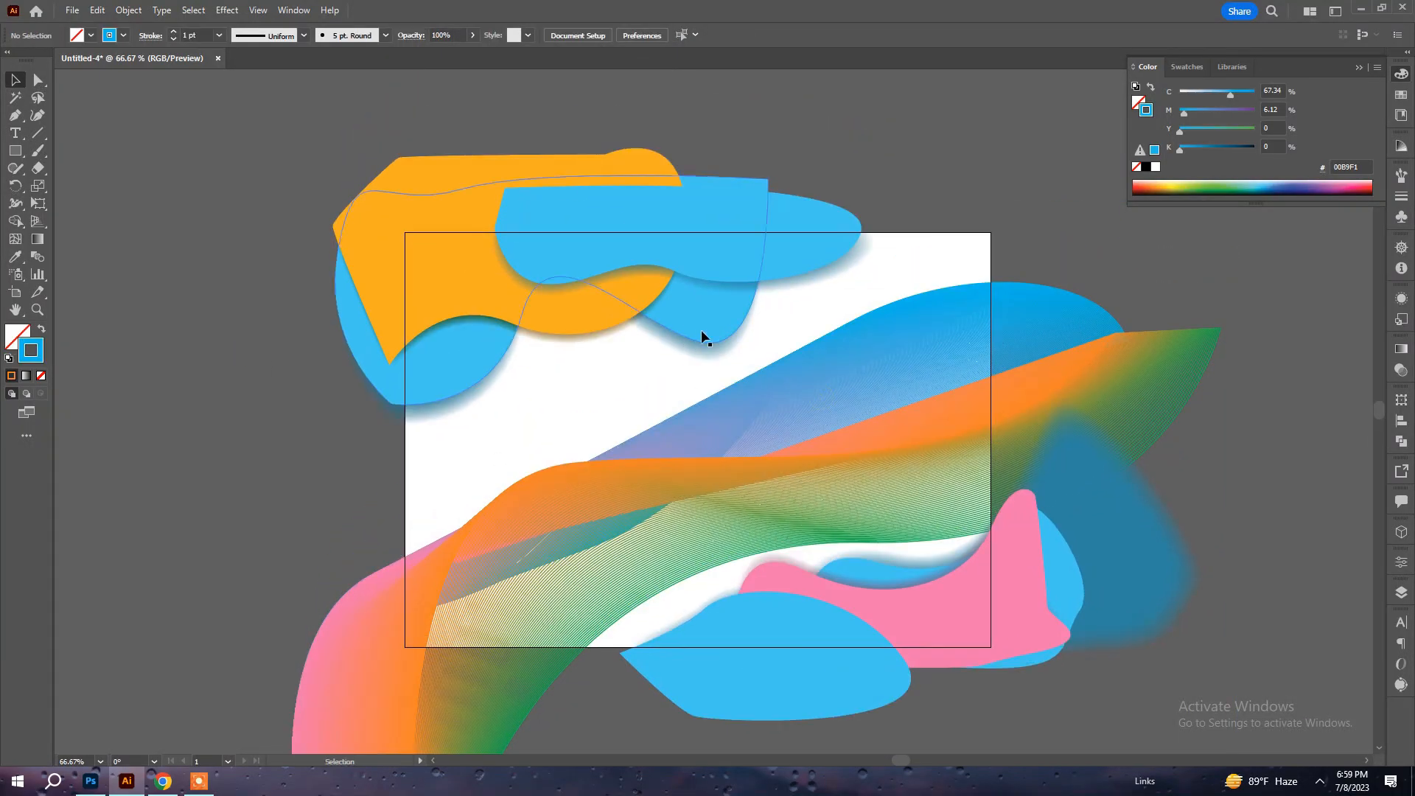
left_click_drag(900, 486, 966, 518)
left_click_drag(384, 269, 428, 354)
key("a")
left_click_drag(380, 434, 386, 425)
left_click(557, 458)
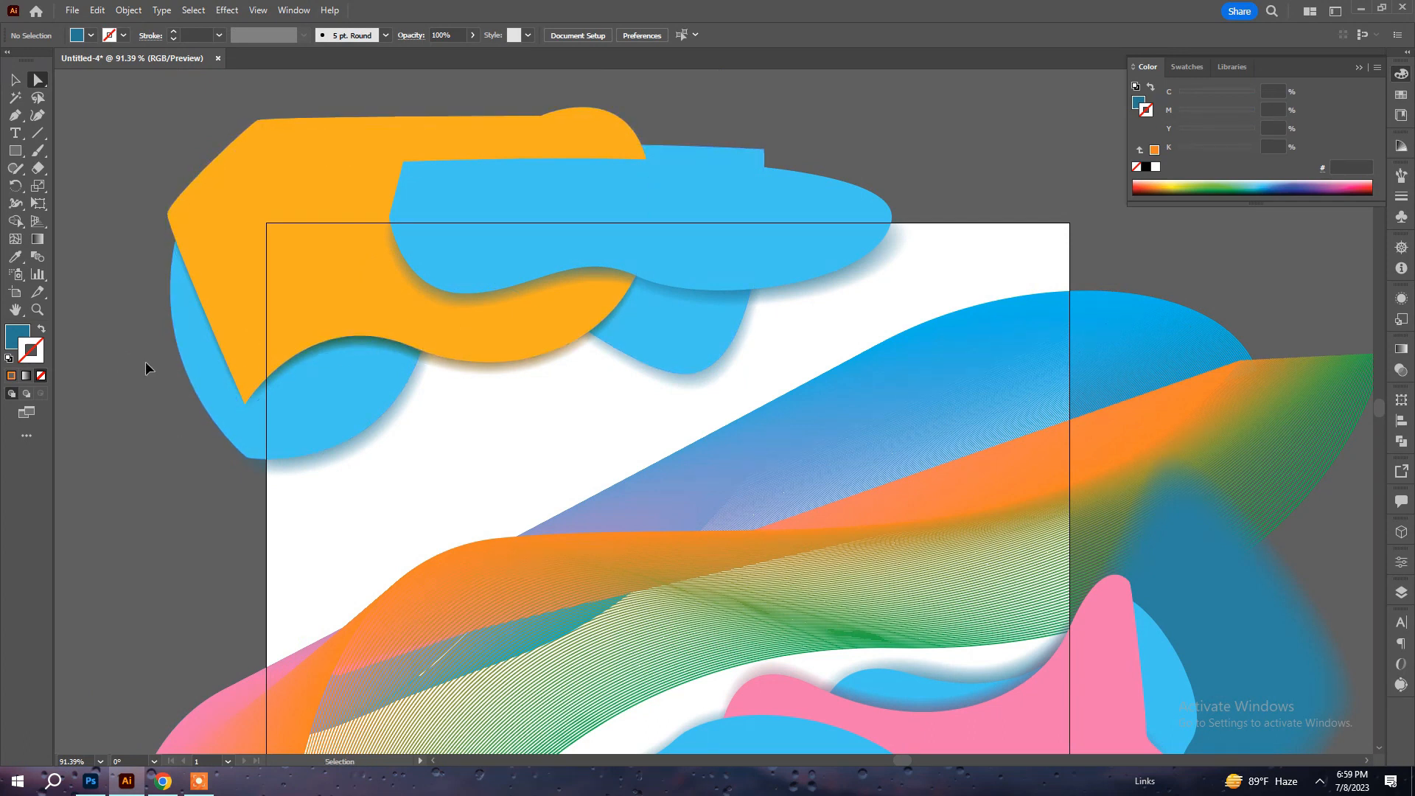
Draw a rectangle of about 840 by 597 pt covering the whole artboard on top of the artwork.
key("ctrl+minus")
left_click_drag(158, 340, 145, 235)
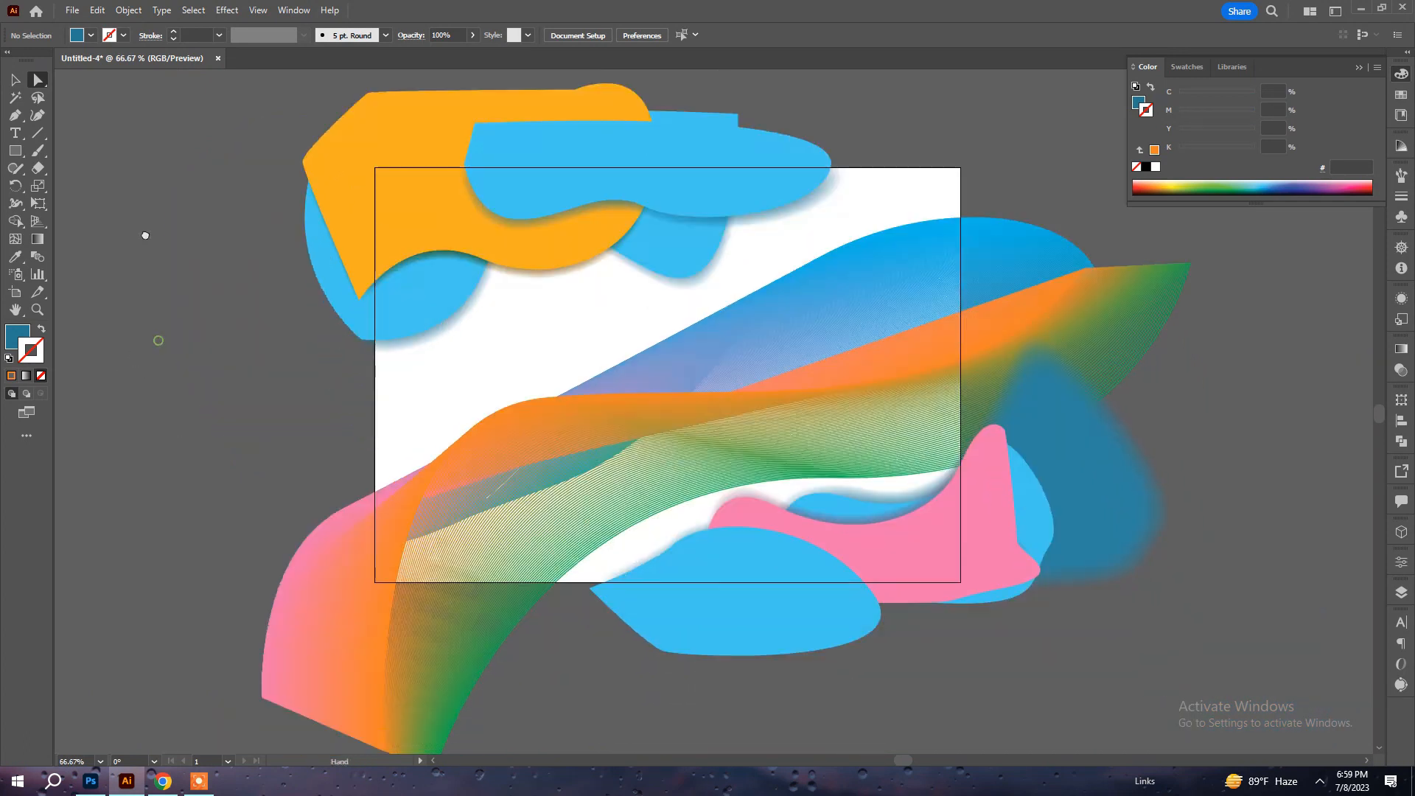
left_click_drag(18, 153, 15, 155)
mouse_move(375, 168)
left_mouse_down()
mouse_move(903, 519)
mouse_move(959, 582)
left_mouse_up()
key("v")
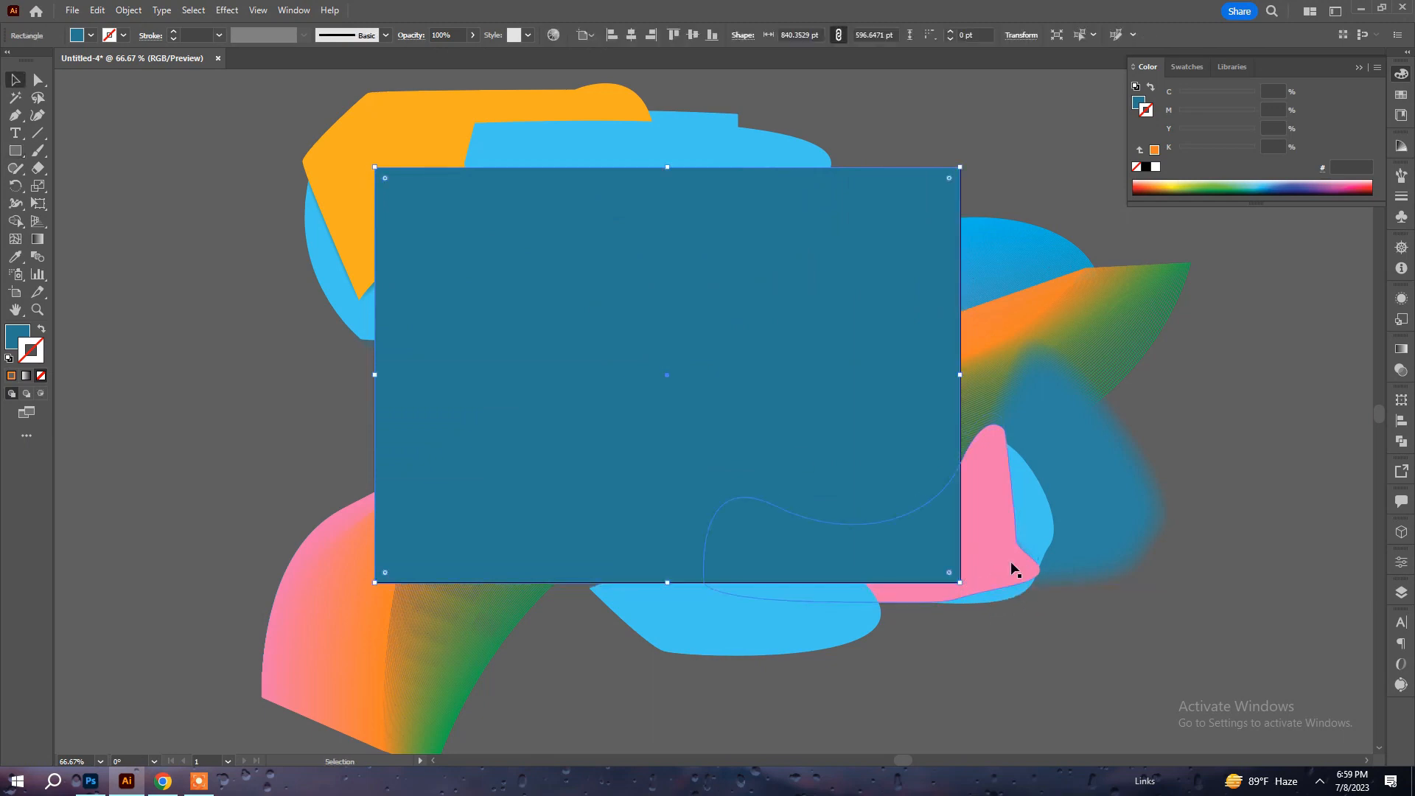
Select all the artwork and make a clipping mask with the artboard-sized rectangle, and deselect it.
key("ctrl+a")
left_click(127, 10)
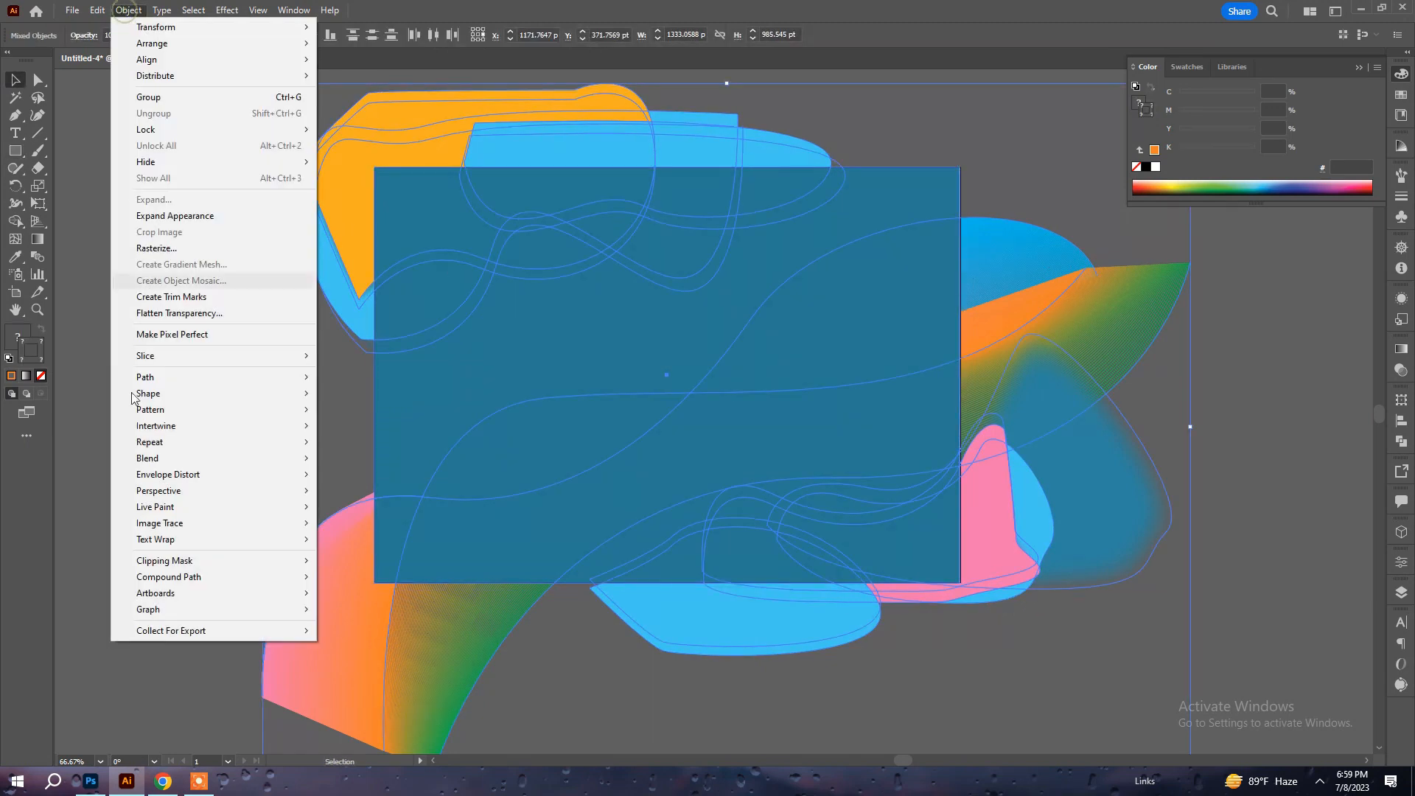
mouse_move(181, 561)
left_click(353, 561)
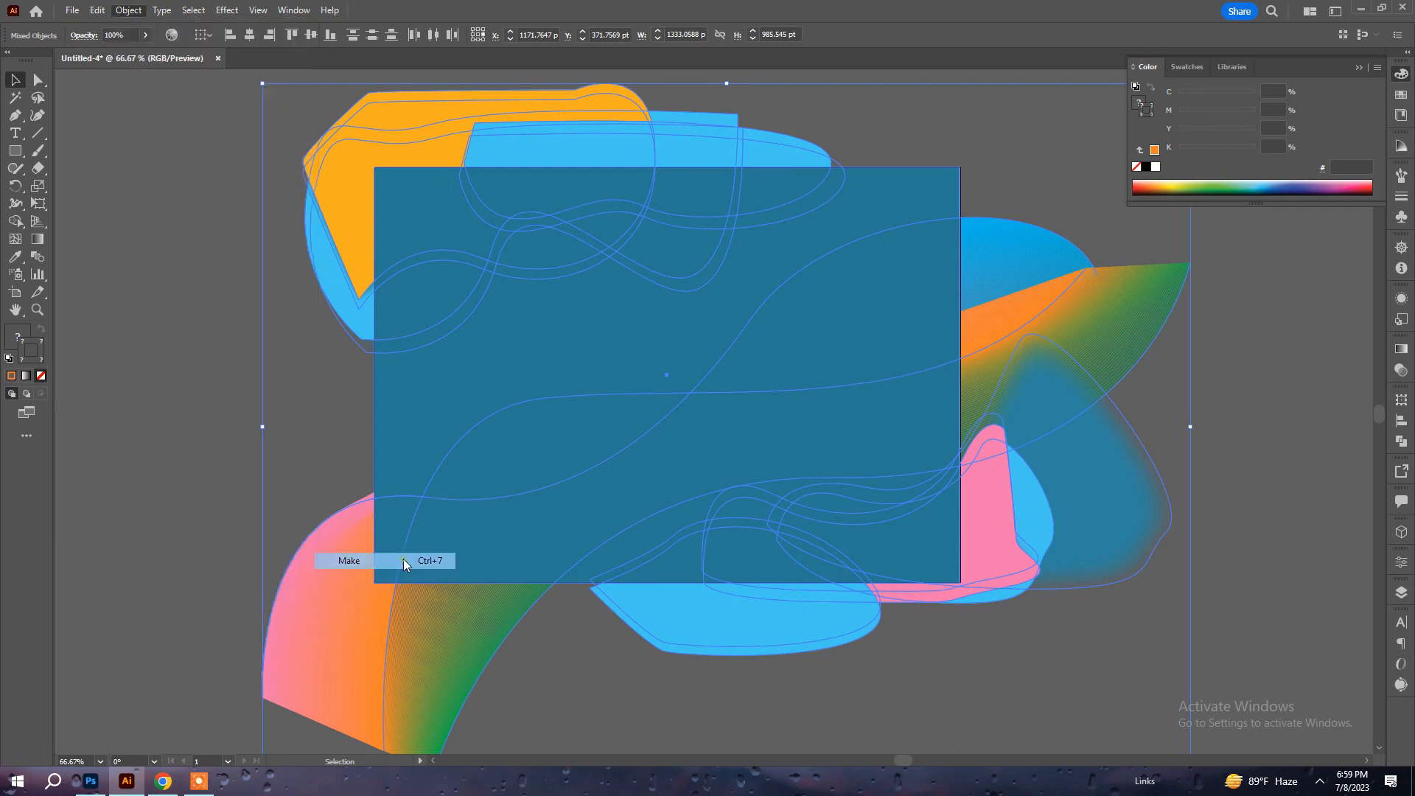
left_click(223, 396)
Draw a background rectangle of about 844 by 595 pt over the artboard and send it to the back.
left_click_drag(774, 393, 804, 402)
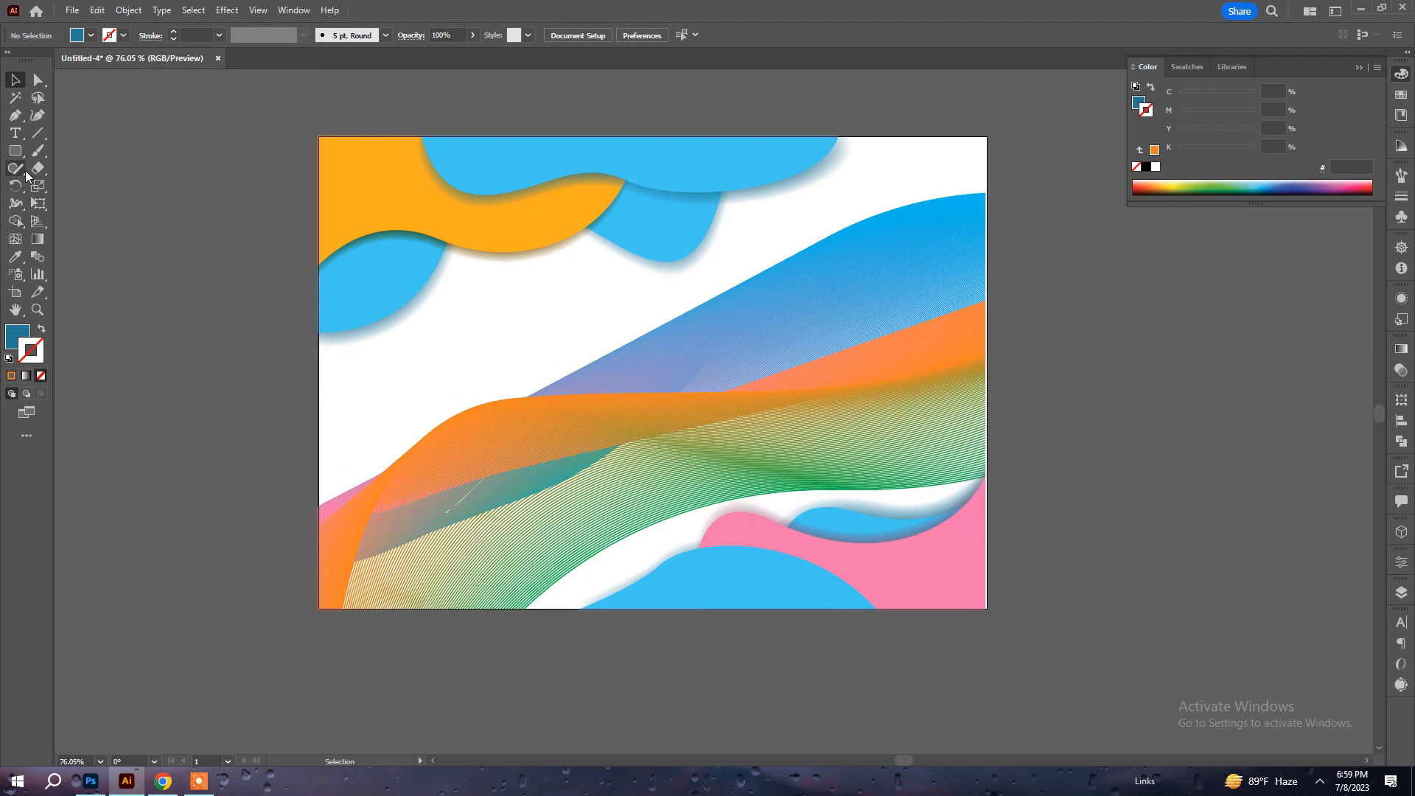
left_click(15, 151)
left_click_drag(318, 137, 988, 608)
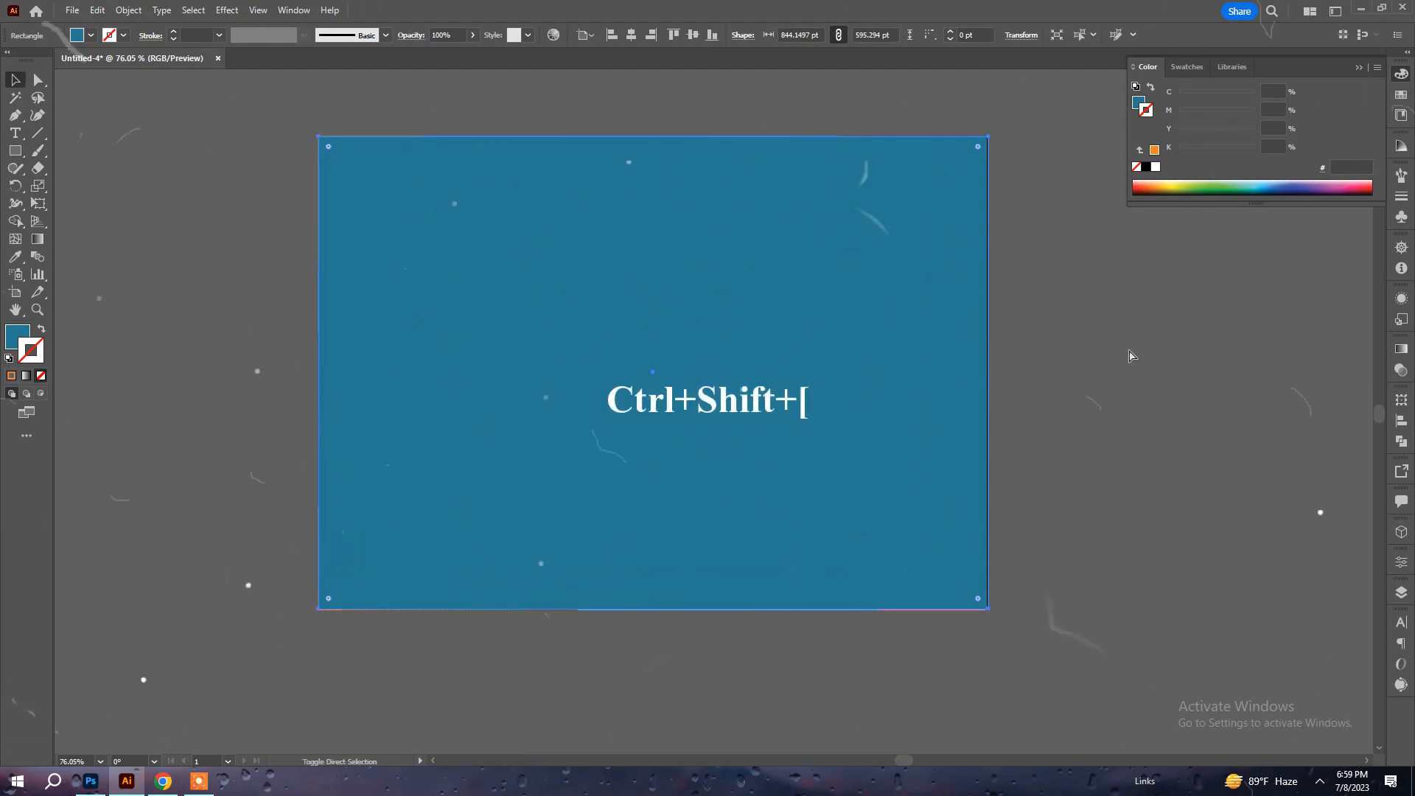
key("ctrl+shift+bracketleft")
key("a")
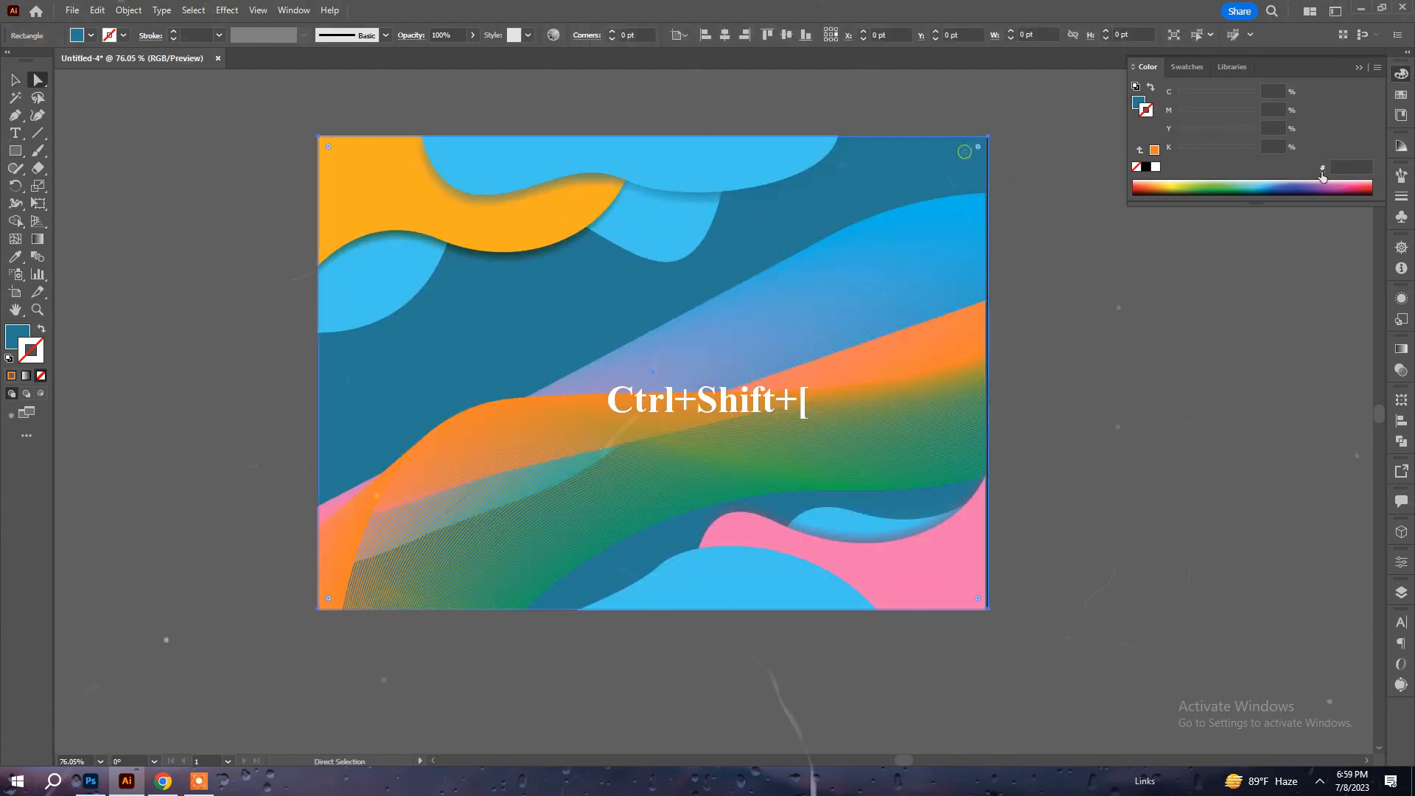
left_click(1401, 348)
left_click(1349, 470)
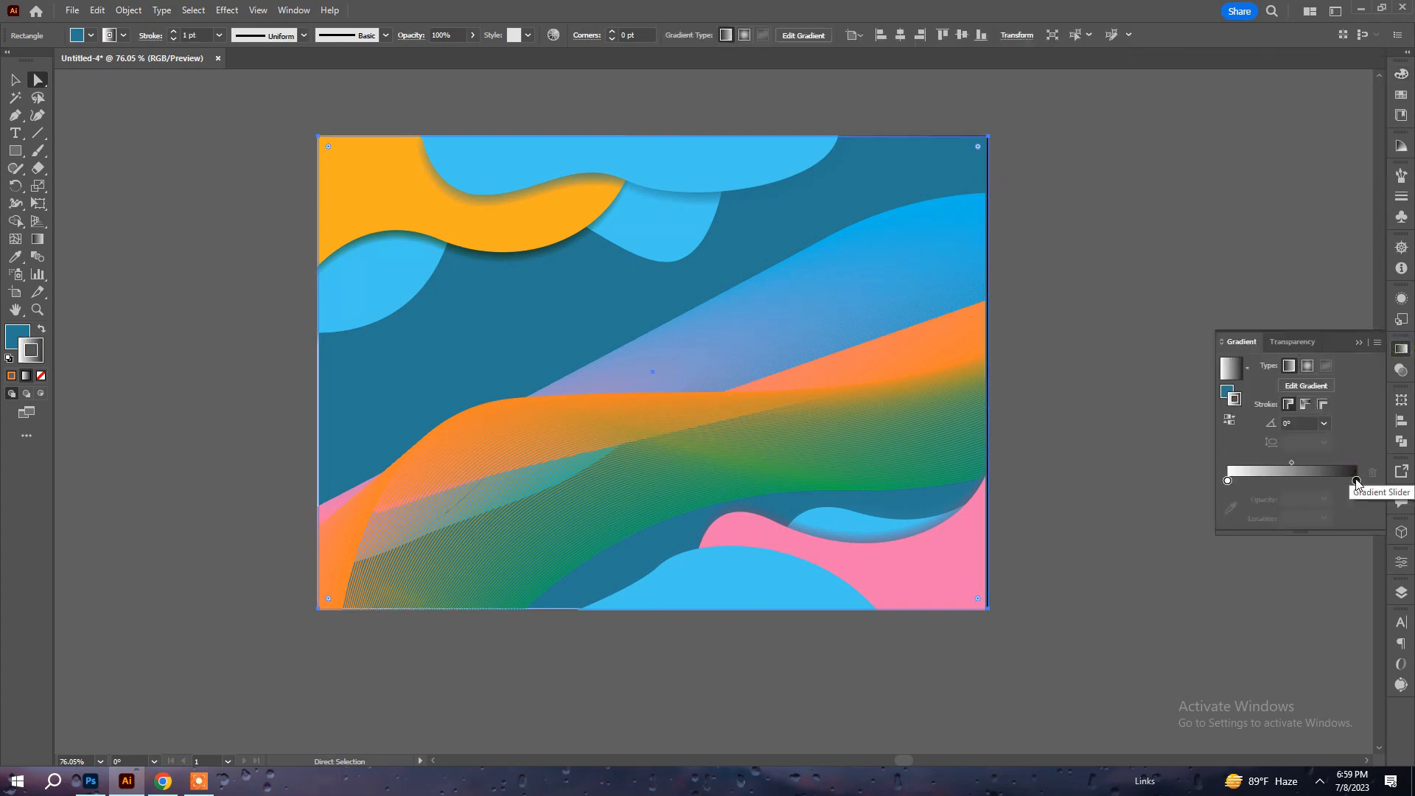
left_click(37, 373)
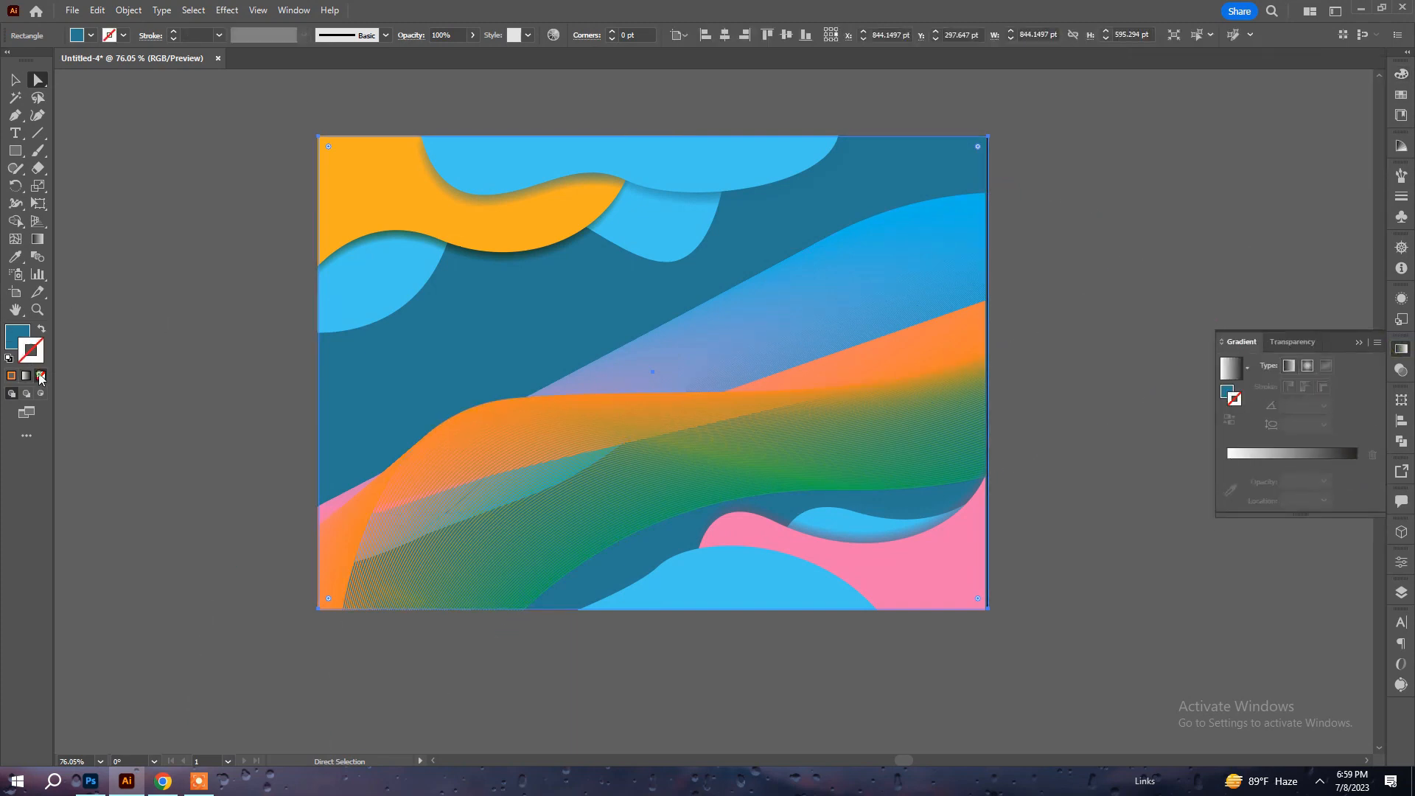
Apply the white-to-black linear gradient to the background rectangle's fill.
left_click(22, 340)
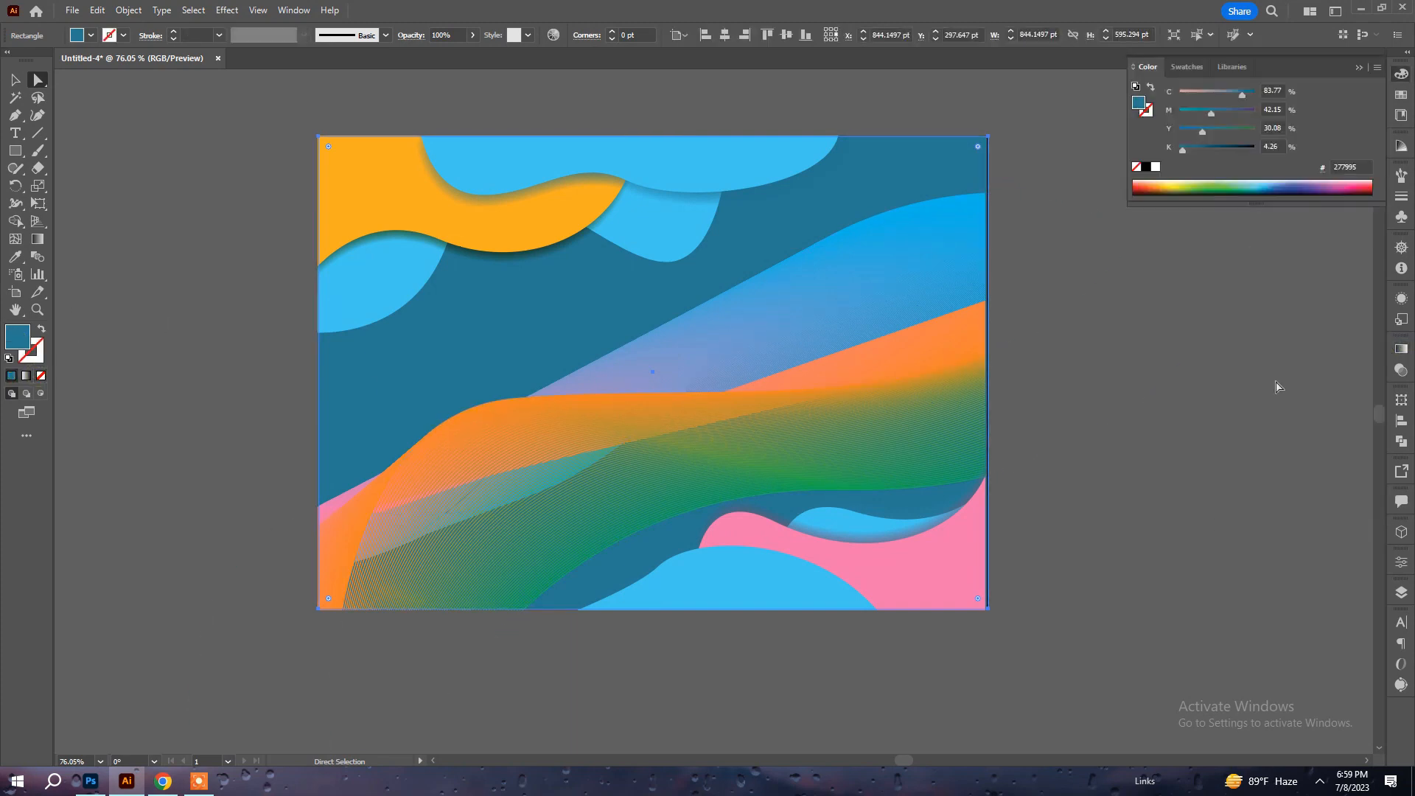
left_click(1401, 349)
left_click(1352, 467)
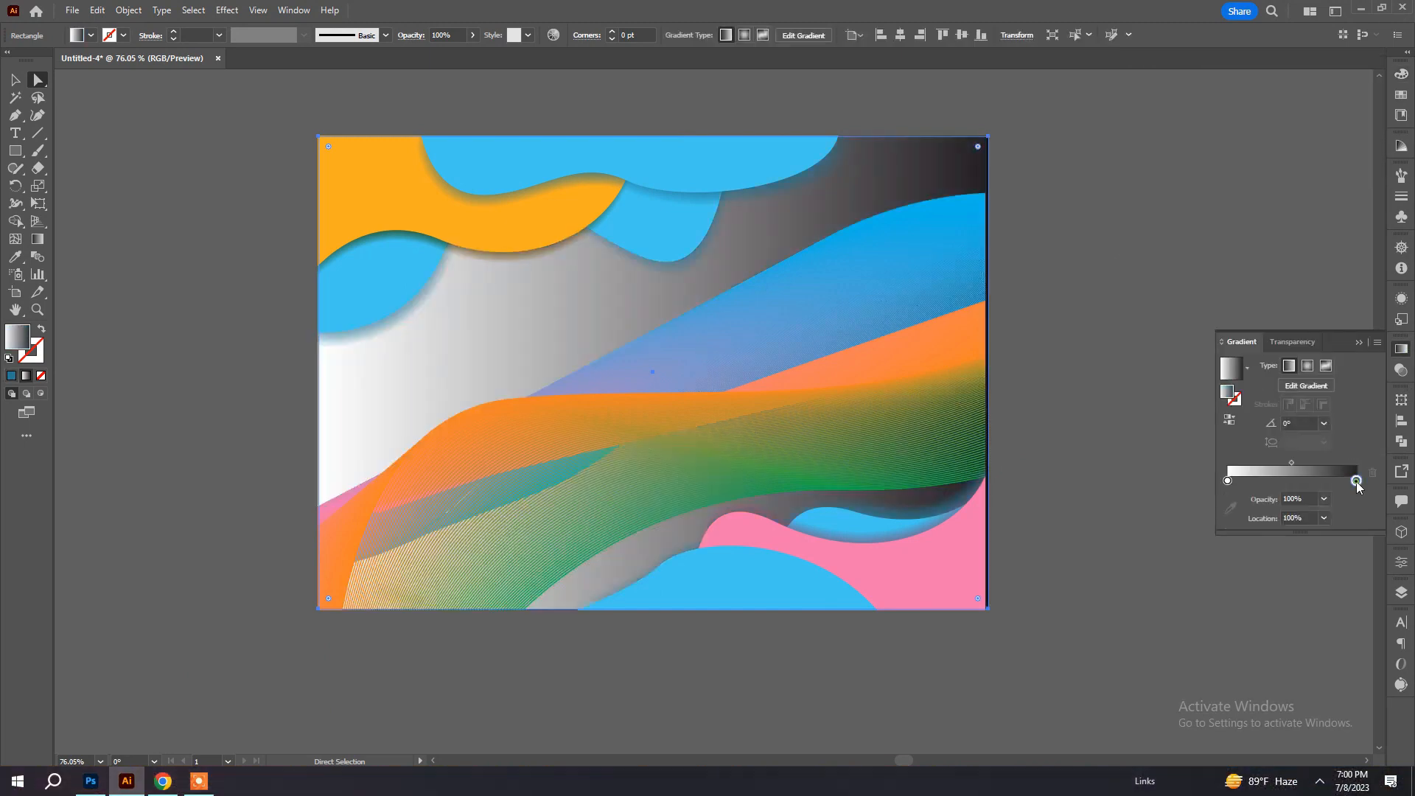
Recolor the gradient's dark end stop pale yellow-orange with 0% cyan, 14% magenta, 63.86% yellow and 0% black.
double_click(1357, 481)
left_click_drag(1261, 536, 1231, 582)
left_click(1245, 554)
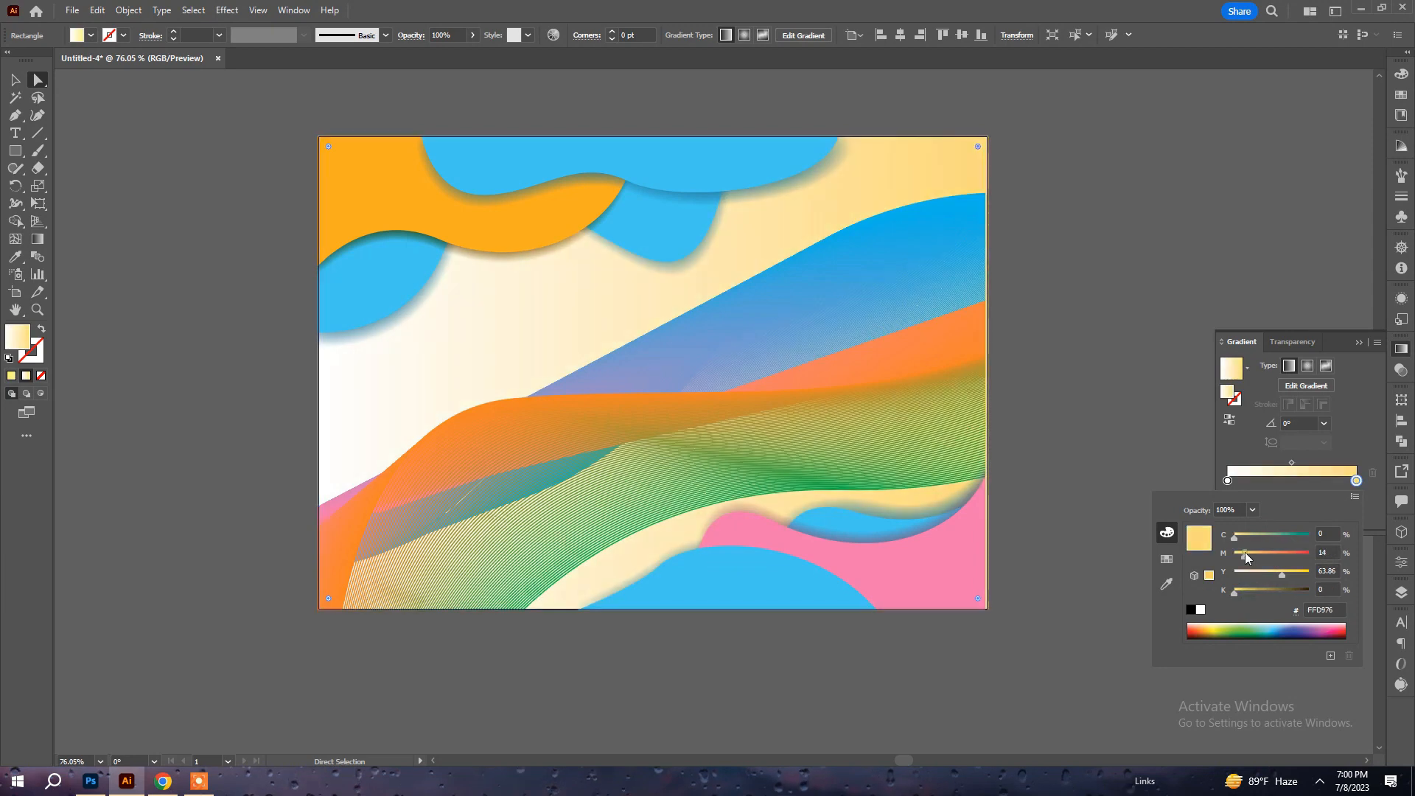
Move the background gradient's yellow end stop to a location of 84.3575% and deselect the rectangle.
left_click(1355, 484)
mouse_move(1355, 482)
left_mouse_down()
mouse_move(1265, 480)
mouse_move(1336, 481)
left_mouse_up()
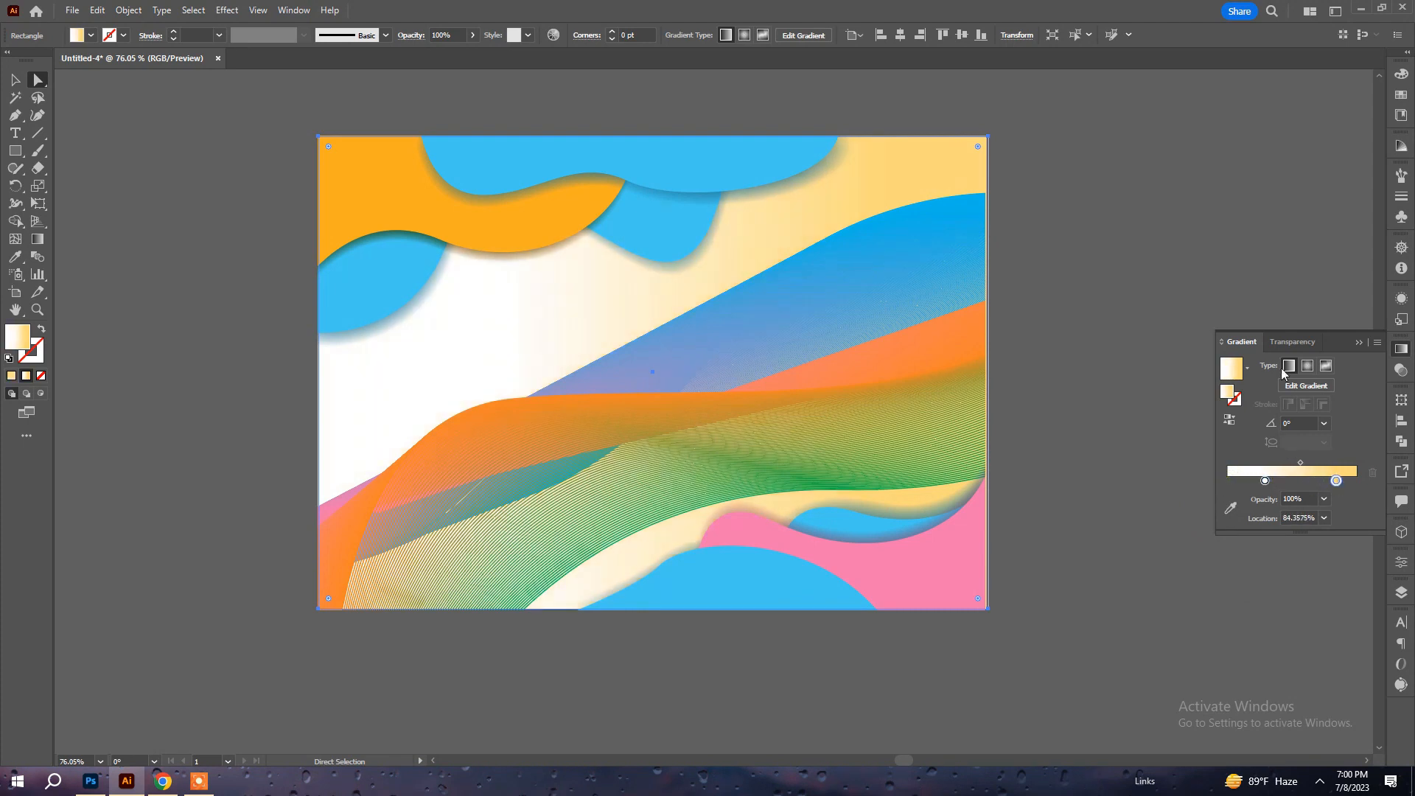
left_click(1070, 230)
Fill the top blue wavy shape with a linear gradient running from light blue to deep blue.
left_click(737, 166)
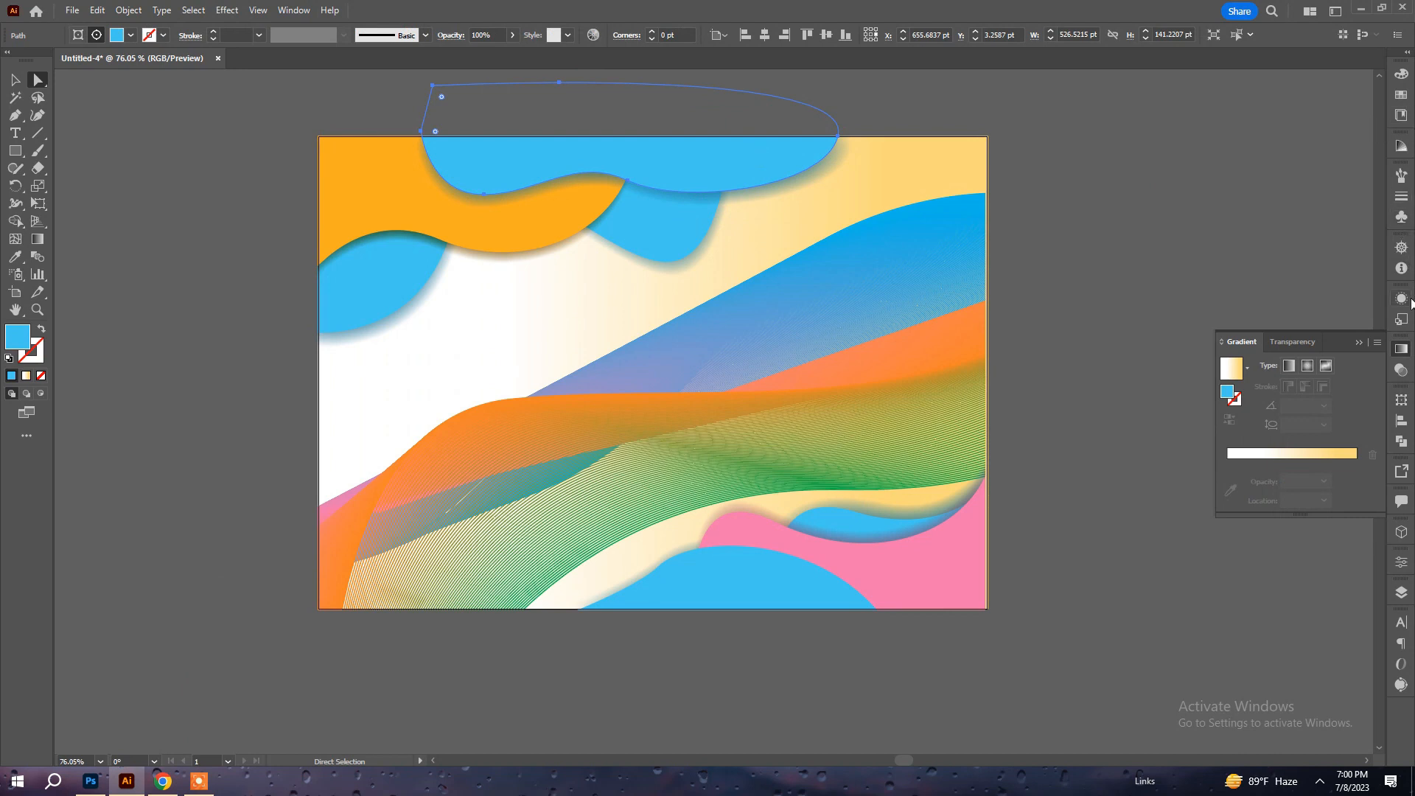
left_click(1399, 351)
left_click(1401, 354)
left_click(1328, 455)
double_click(1336, 482)
left_click_drag(1279, 575, 1232, 575)
left_click_drag(1233, 538, 1309, 538)
left_click_drag(1245, 557, 1257, 558)
left_click_drag(1267, 482, 1228, 484)
double_click(1227, 480)
Fill the rear blue shape behind the orange one with a light-pink to pink linear gradient.
left_click(383, 283)
left_click_drag(1234, 538, 1275, 556)
left_click(1290, 471)
double_click(1336, 480)
double_click(1227, 480)
left_click(1253, 555)
Recolor the feathered shadow behind the upper pink shape from teal-blue to dark brown.
left_click(441, 274)
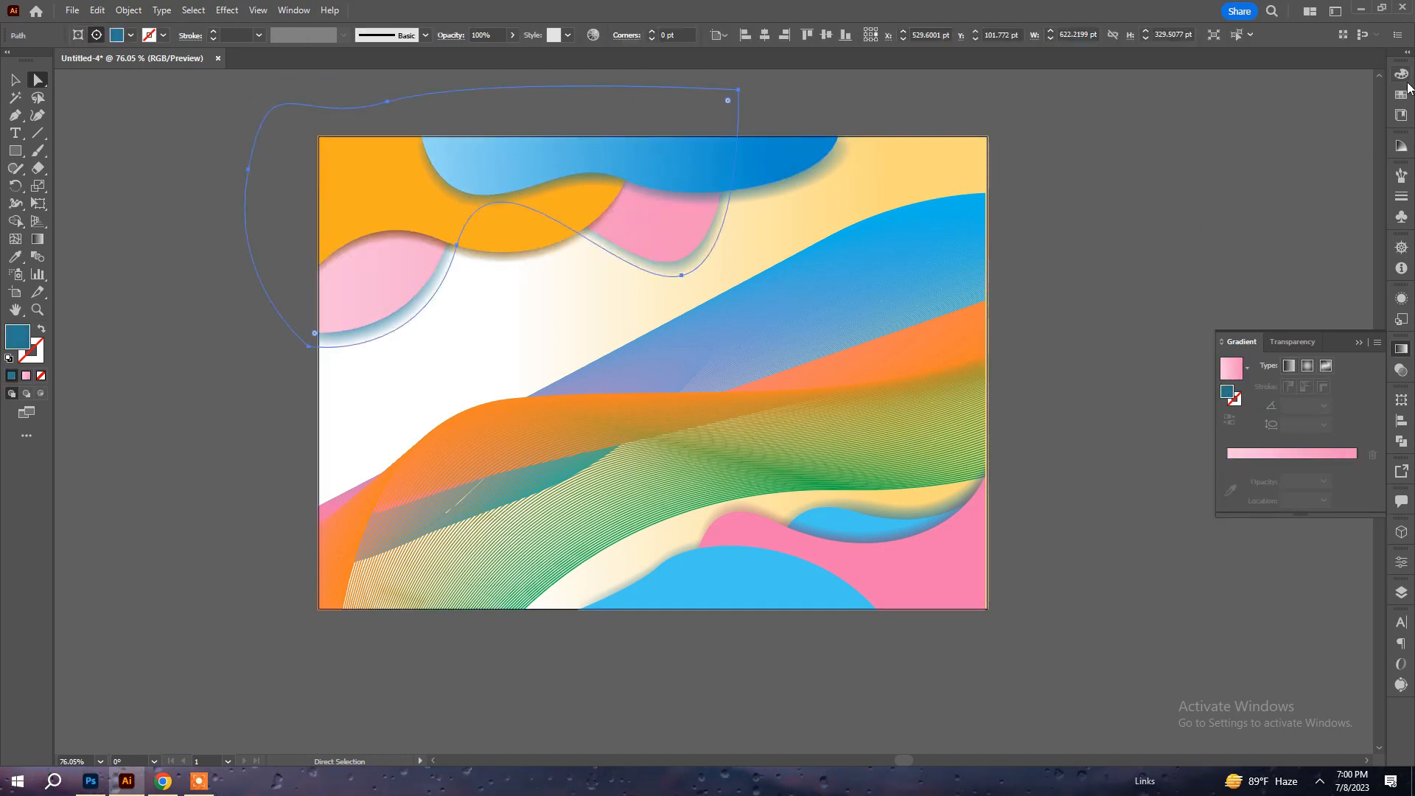
left_click(1401, 74)
left_click_drag(1187, 150, 1235, 150)
left_click_drag(1241, 95, 1180, 95)
left_click_drag(1201, 132, 1254, 132)
left_click_drag(1255, 114, 1213, 111)
Set the brown shadow's blend mode to Multiply and its opacity to 60%.
left_click(1401, 370)
left_click(1254, 365)
left_click(1252, 417)
left_click(1365, 365)
left_click_drag(1363, 385, 1343, 387)
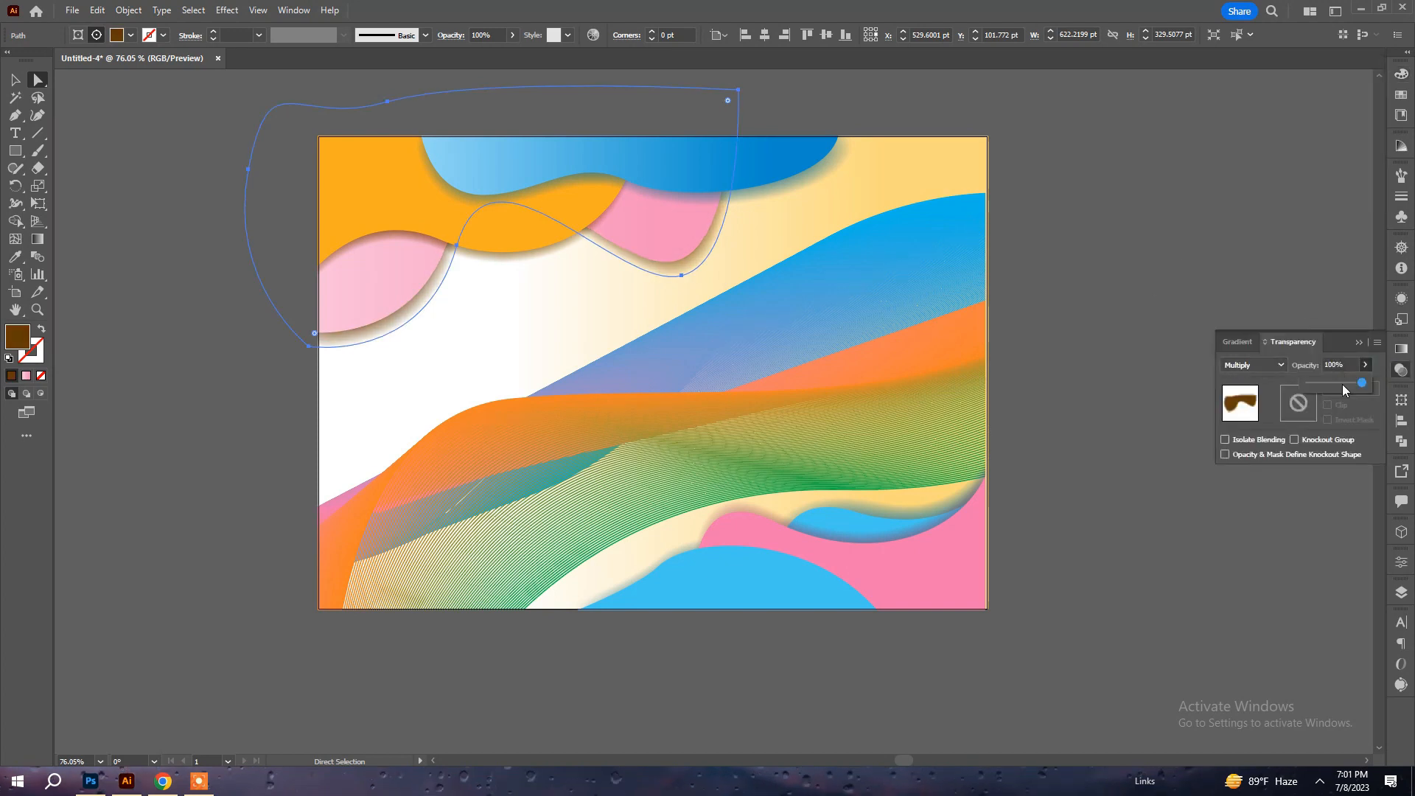
Copy the brown Multiply shadow appearance onto the shadows of the orange, top blue and lower-corner shapes with the Eyedropper.
left_click(413, 235)
key("i")
left_click(437, 277)
left_click(845, 158, "ctrl")
left_click(709, 252)
left_click(1105, 332, "ctrl")
left_click(914, 512, "ctrl")
left_click(840, 171)
left_click(1106, 546, "ctrl")
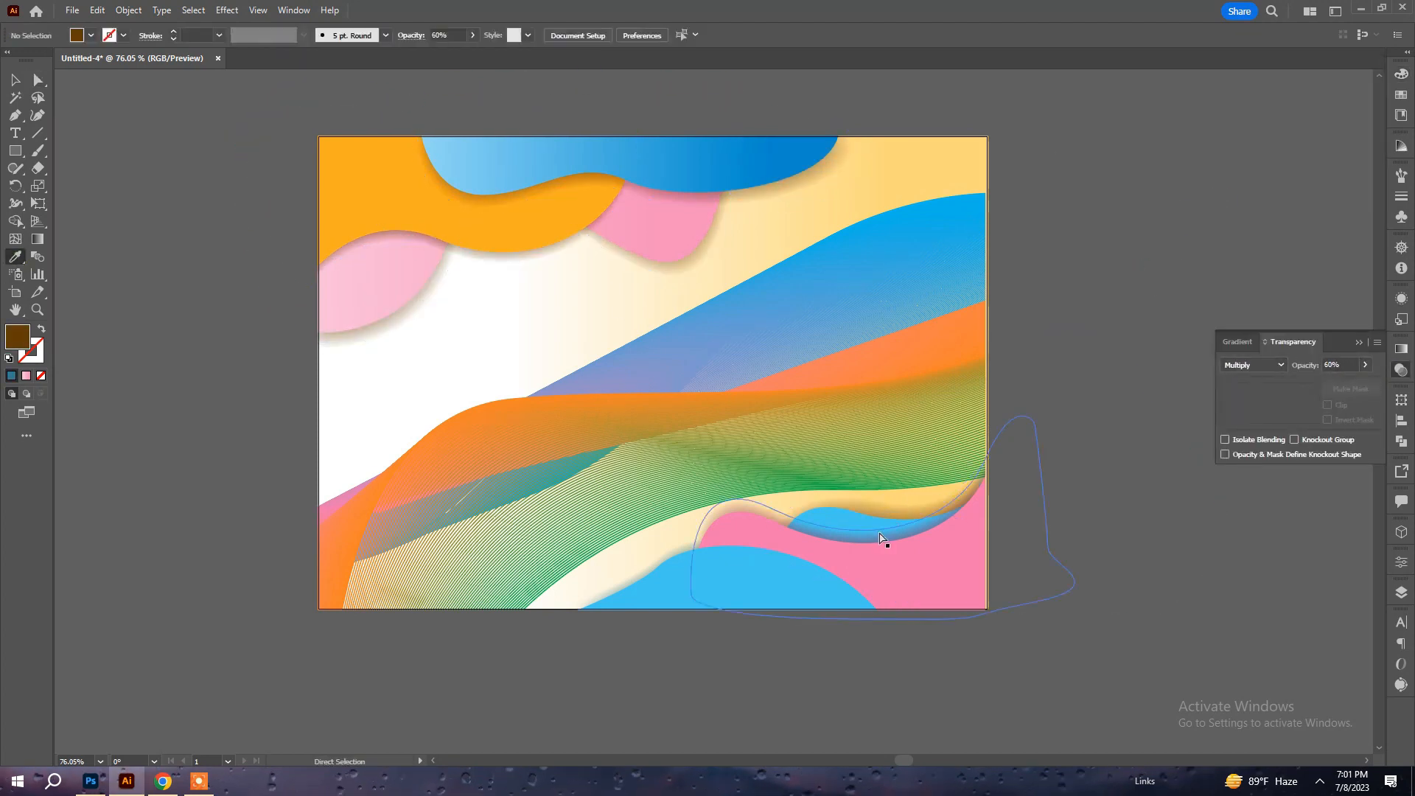
left_click(673, 553, "ctrl")
left_click(1120, 566, "ctrl")
left_click(1008, 682)
Recolor the lower pink shape orange and the bottom blue shape with the pink gradient by sampling the upper shapes.
key("a")
left_click(903, 584)
key("i")
left_click(484, 215)
left_click(767, 582, "ctrl")
left_click(383, 289)
Add a slightly offset copy of the bottom pink shape and deepen the pink of its gradient's end stop.
key("a")
left_click(658, 566)
left_click_drag(683, 544, 693, 546)
left_click(725, 592)
left_click_drag(791, 587, 815, 602)
left_click(1401, 349)
double_click(1336, 480)
left_click_drag(1272, 555, 1336, 554)
Release the clipping mask of the whole artwork group.
left_click(849, 420)
right_click(936, 394)
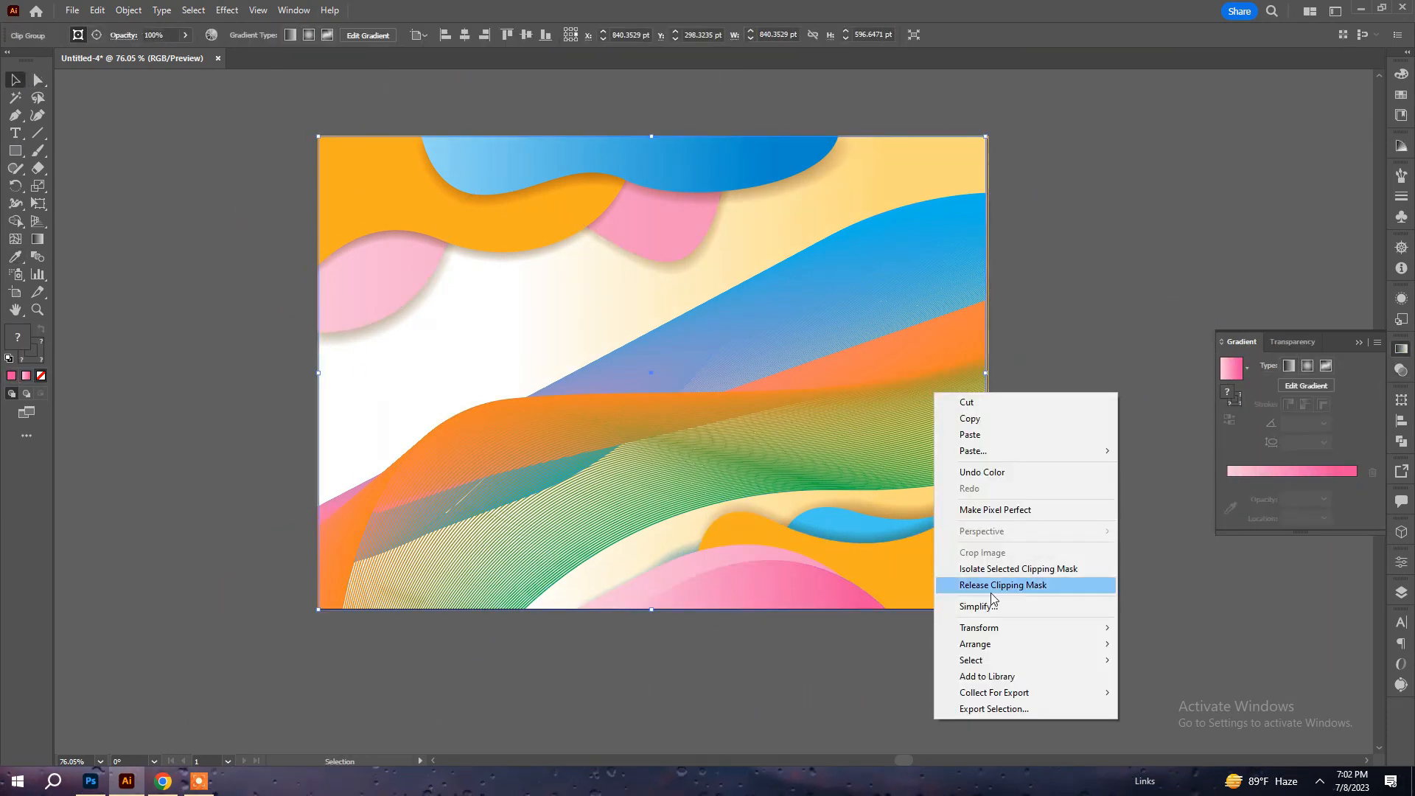
left_click(1025, 584)
Set the blended line flow's blend mode to Hard Light and deselect it.
left_click(847, 382)
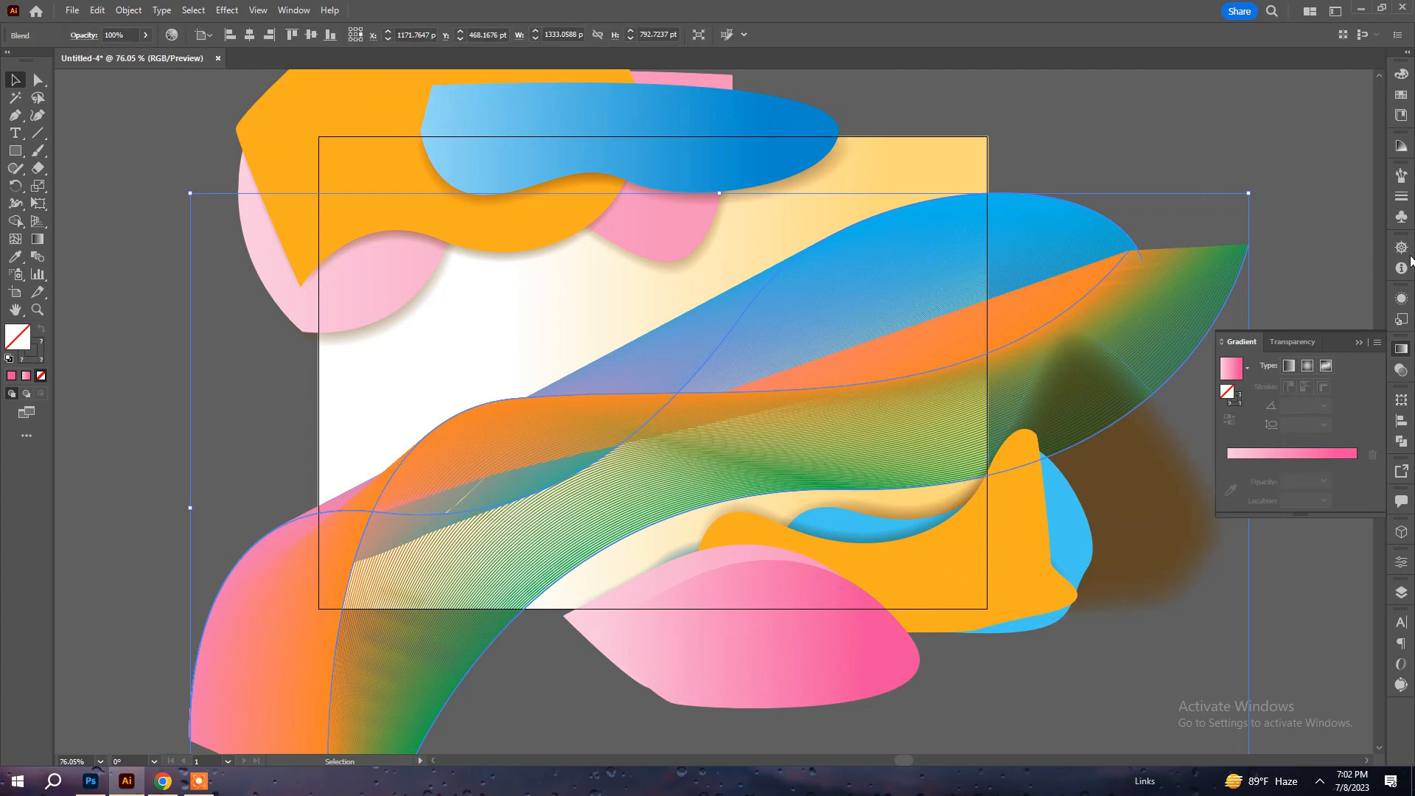
left_click(1400, 371)
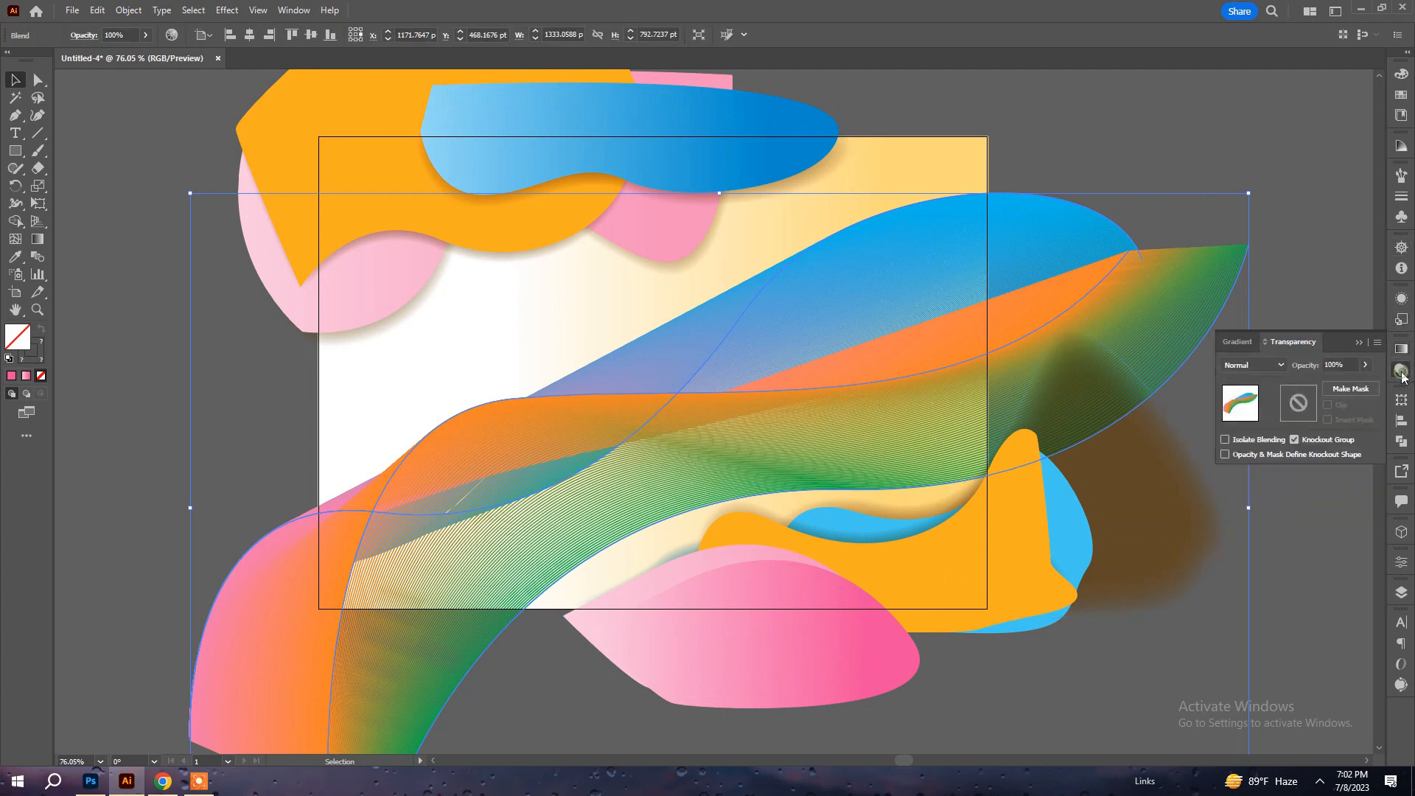
left_click(1280, 366)
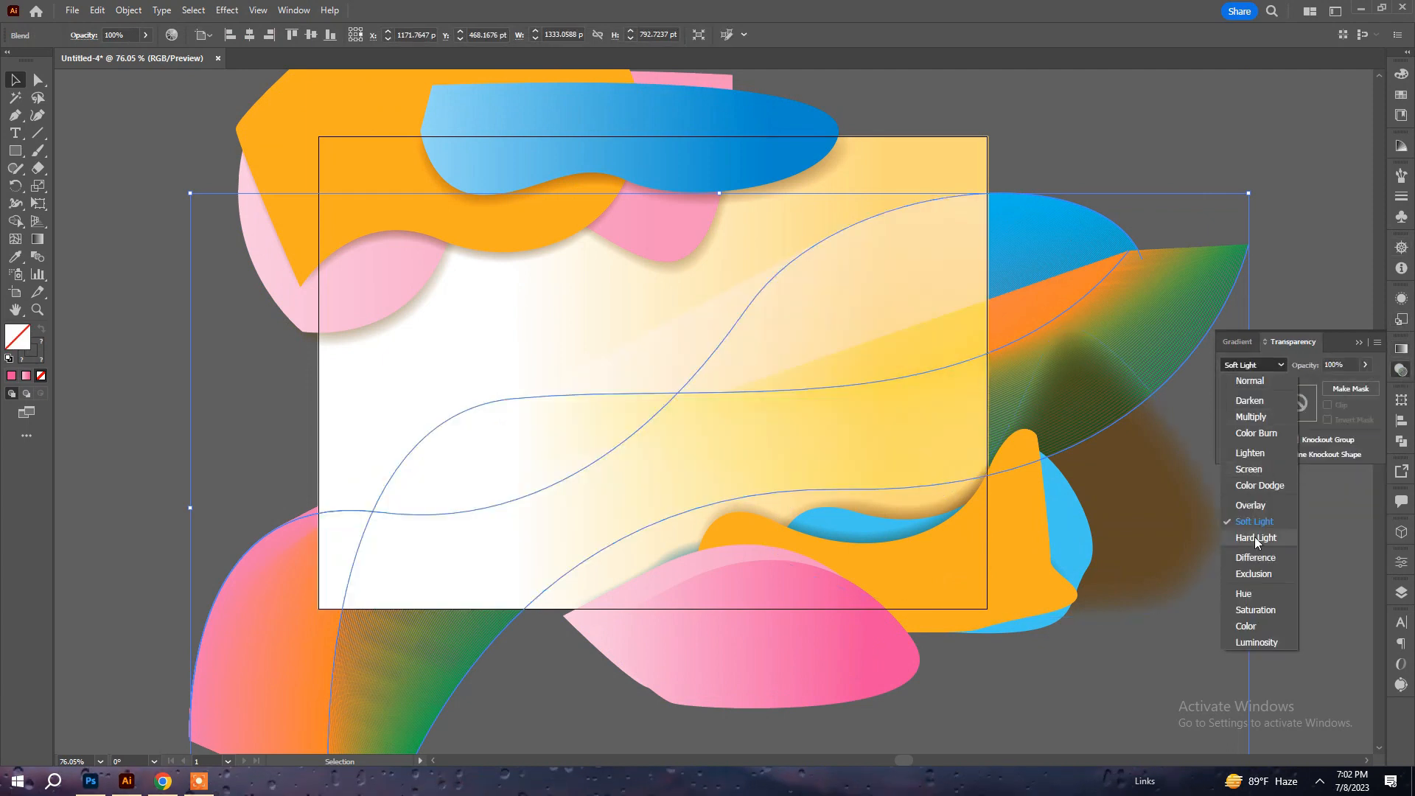
left_click(1255, 536)
left_click(1220, 628)
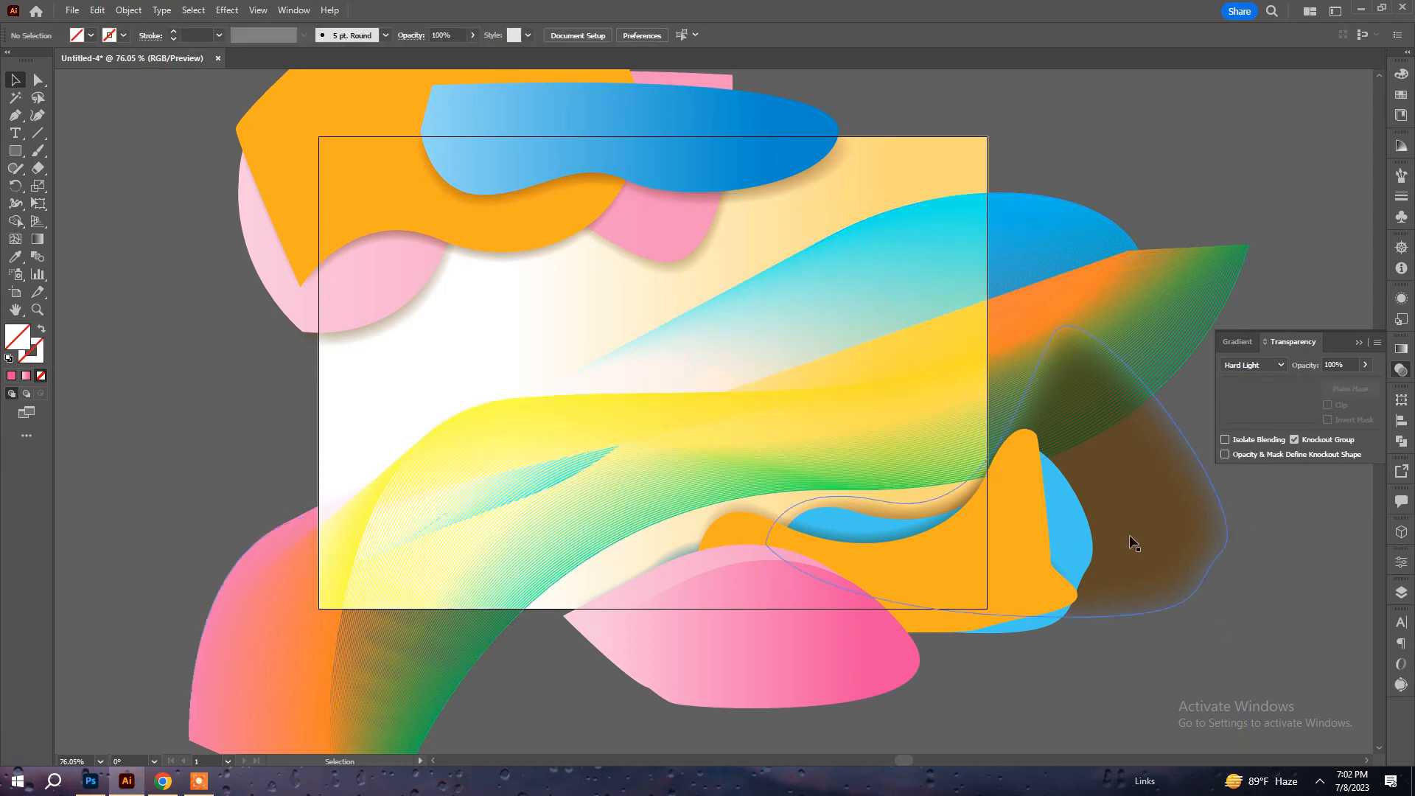
Select all the artwork and clip it again with the artboard-sized rectangle.
left_click(961, 359)
key("ctrl+a")
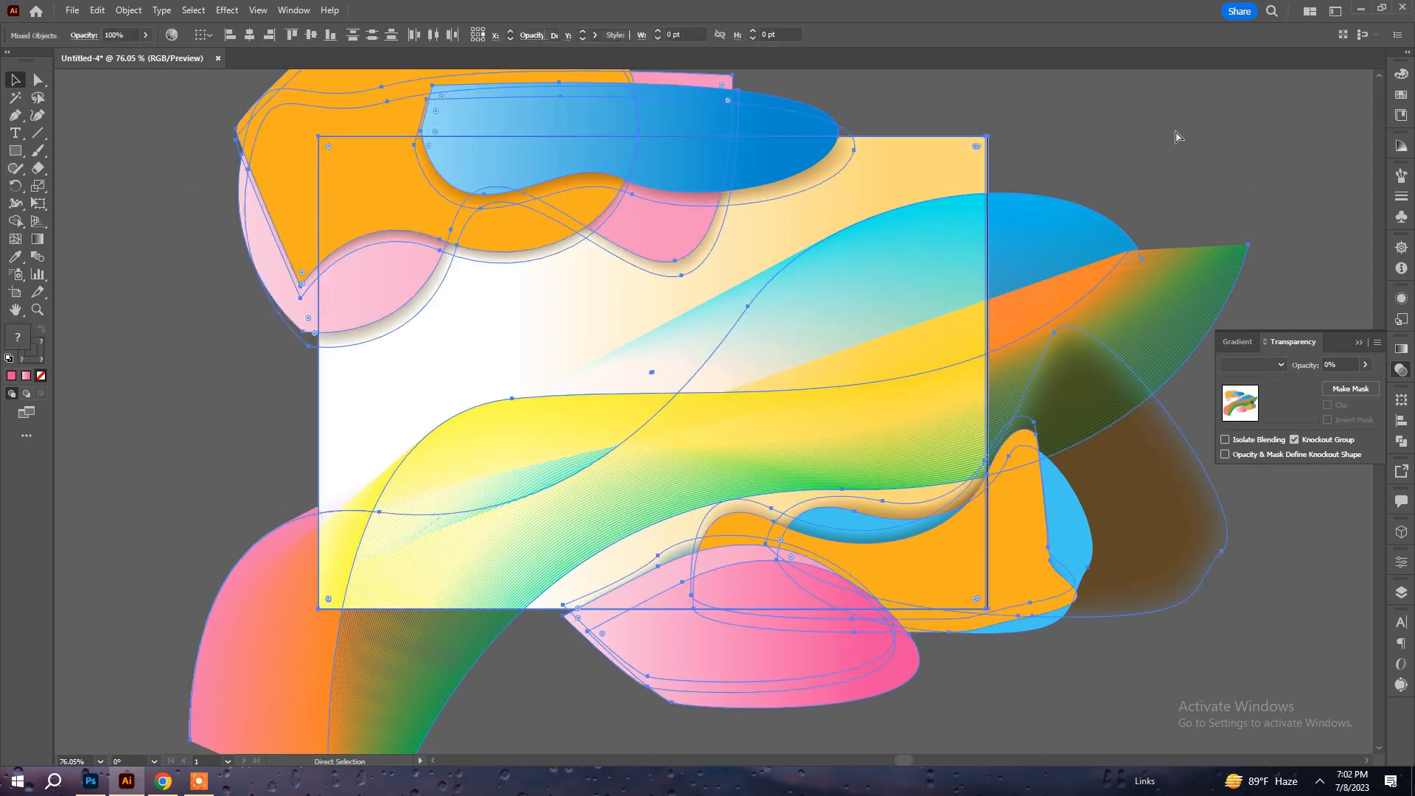
left_click(128, 10)
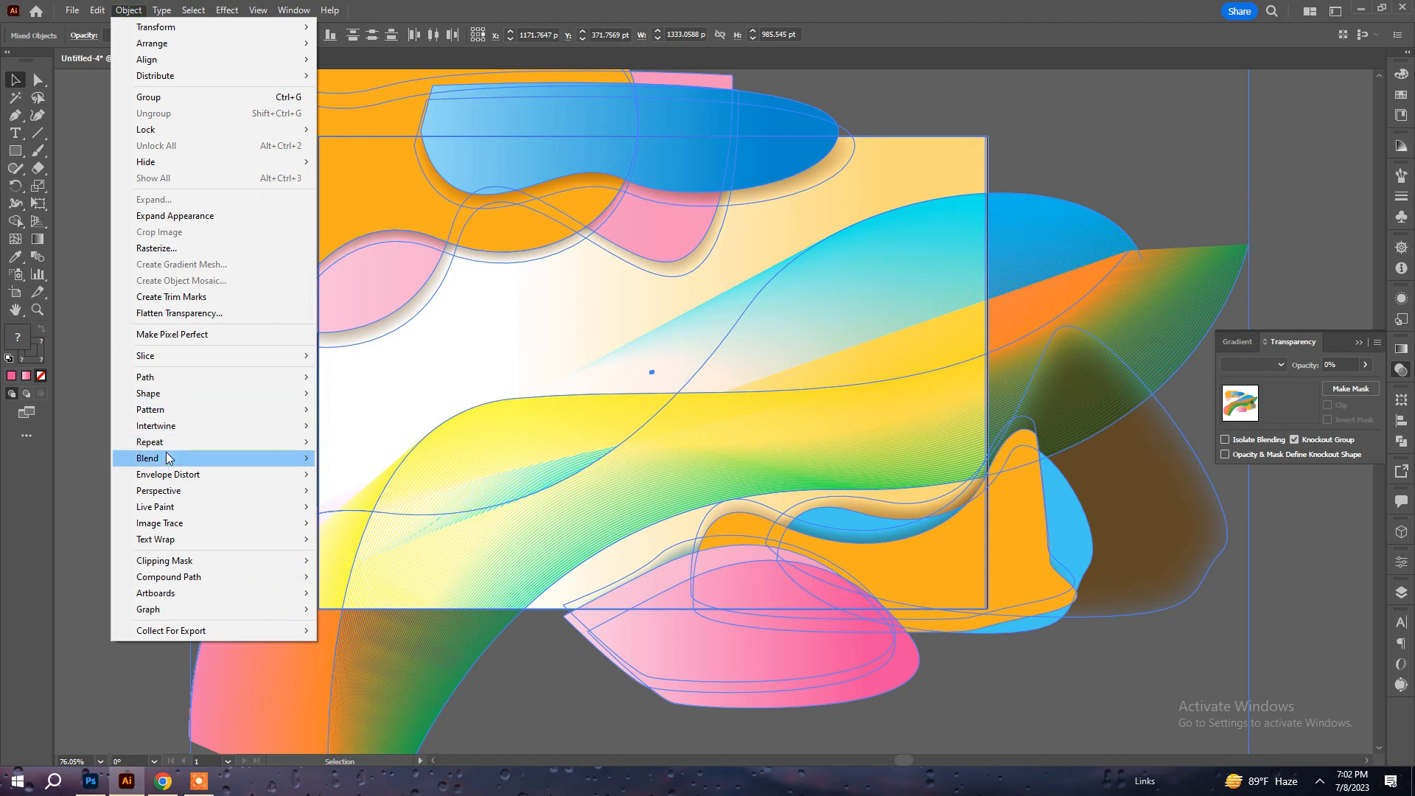
mouse_move(192, 563)
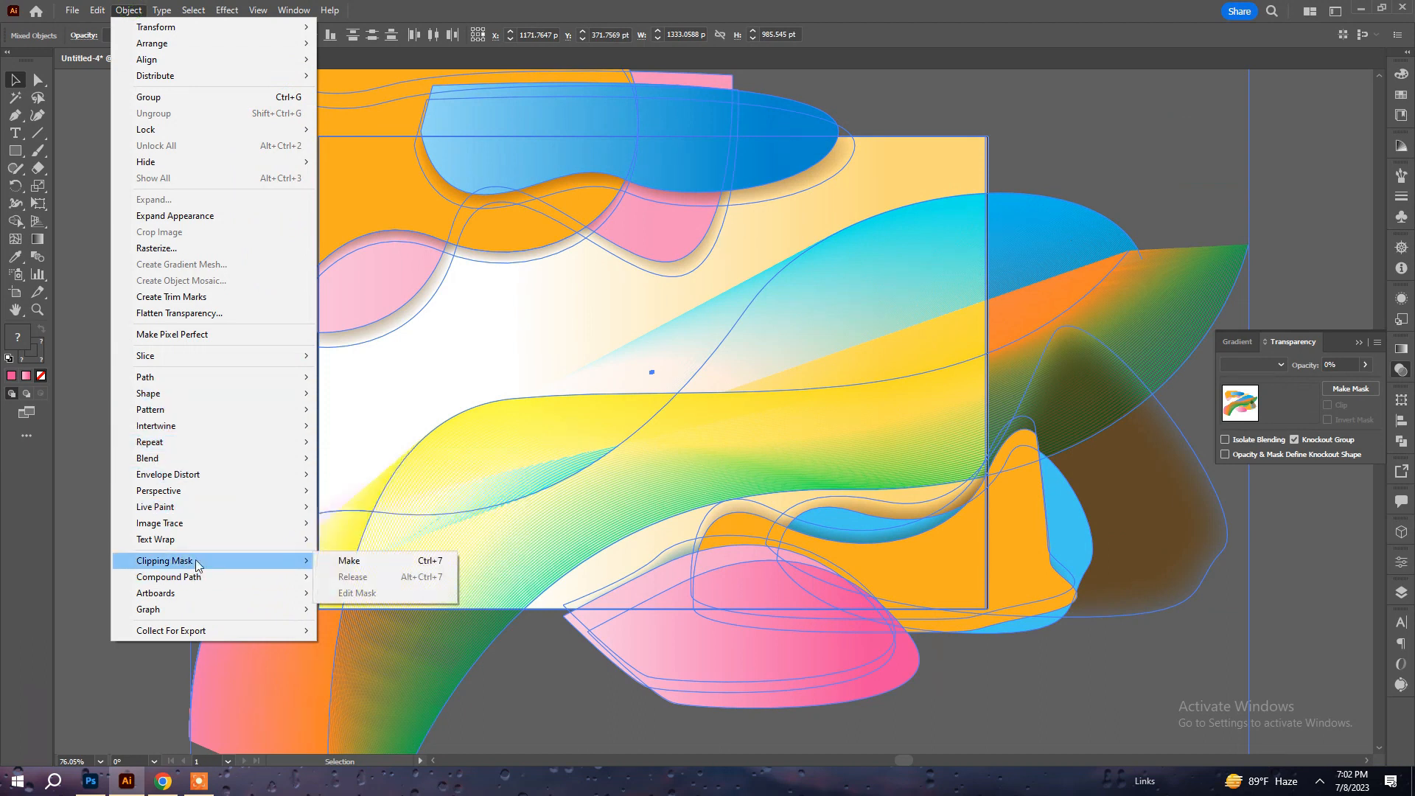
left_click(350, 577)
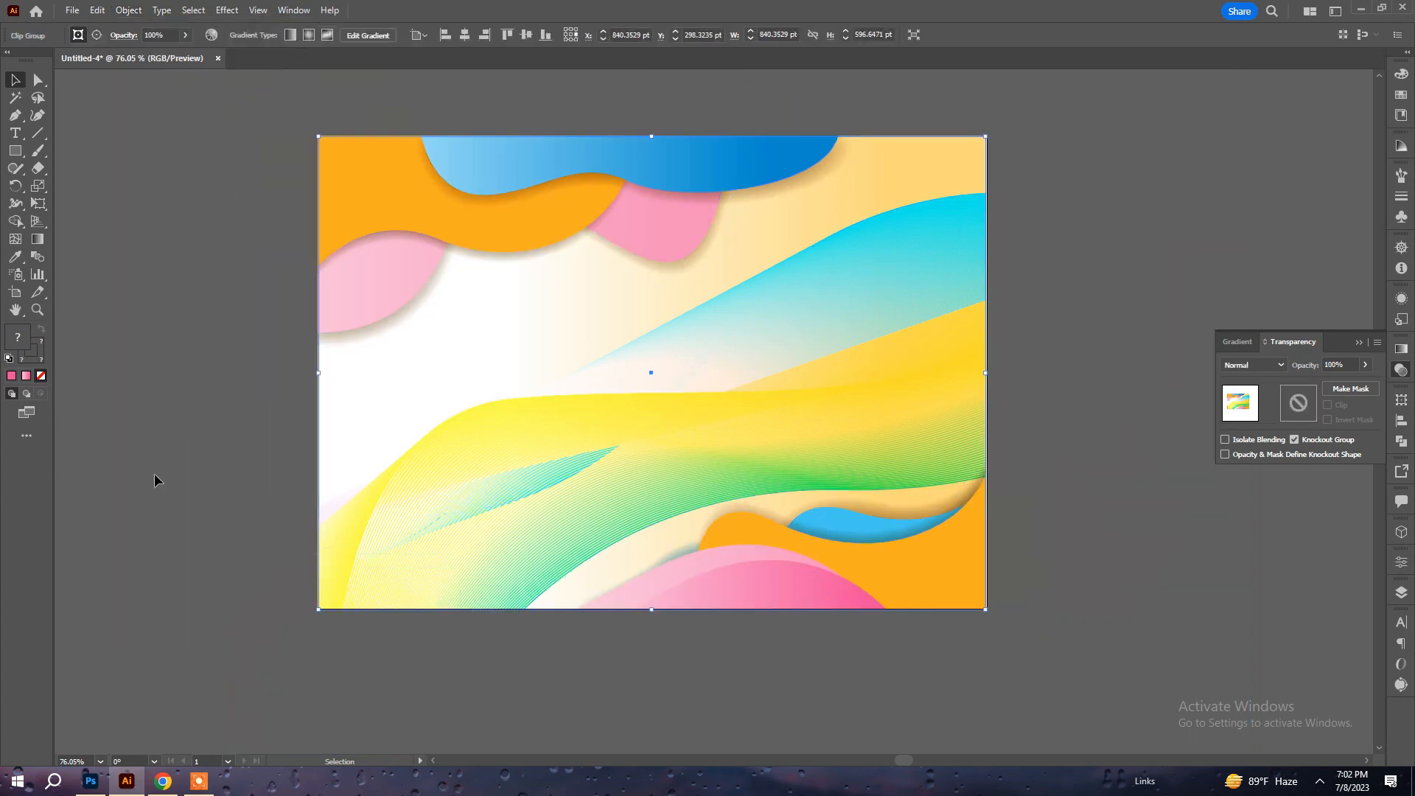
left_click(153, 475)
Stretch the clipped artwork slightly wider so it covers the artboard's right edge.
left_click_drag(986, 373, 990, 373)
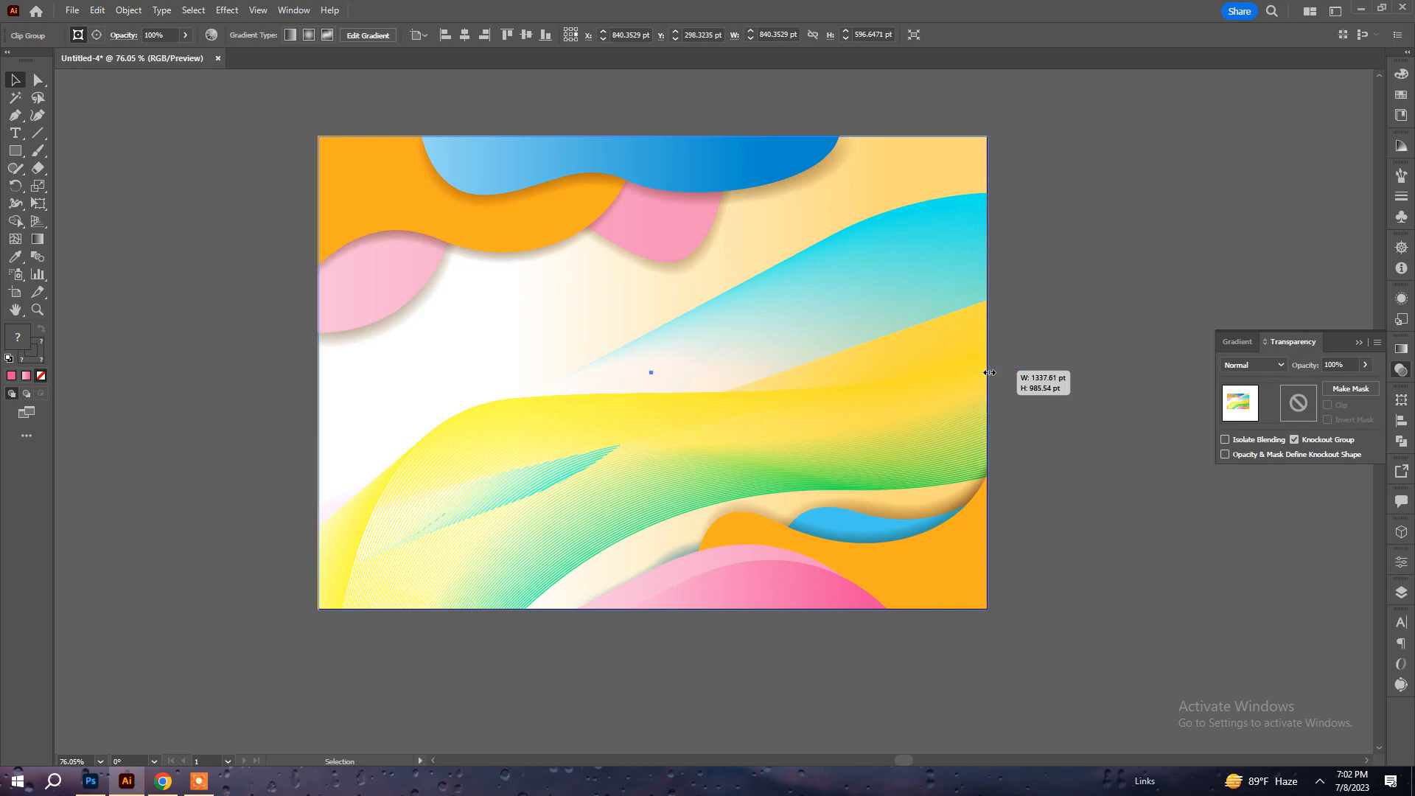
key("a")
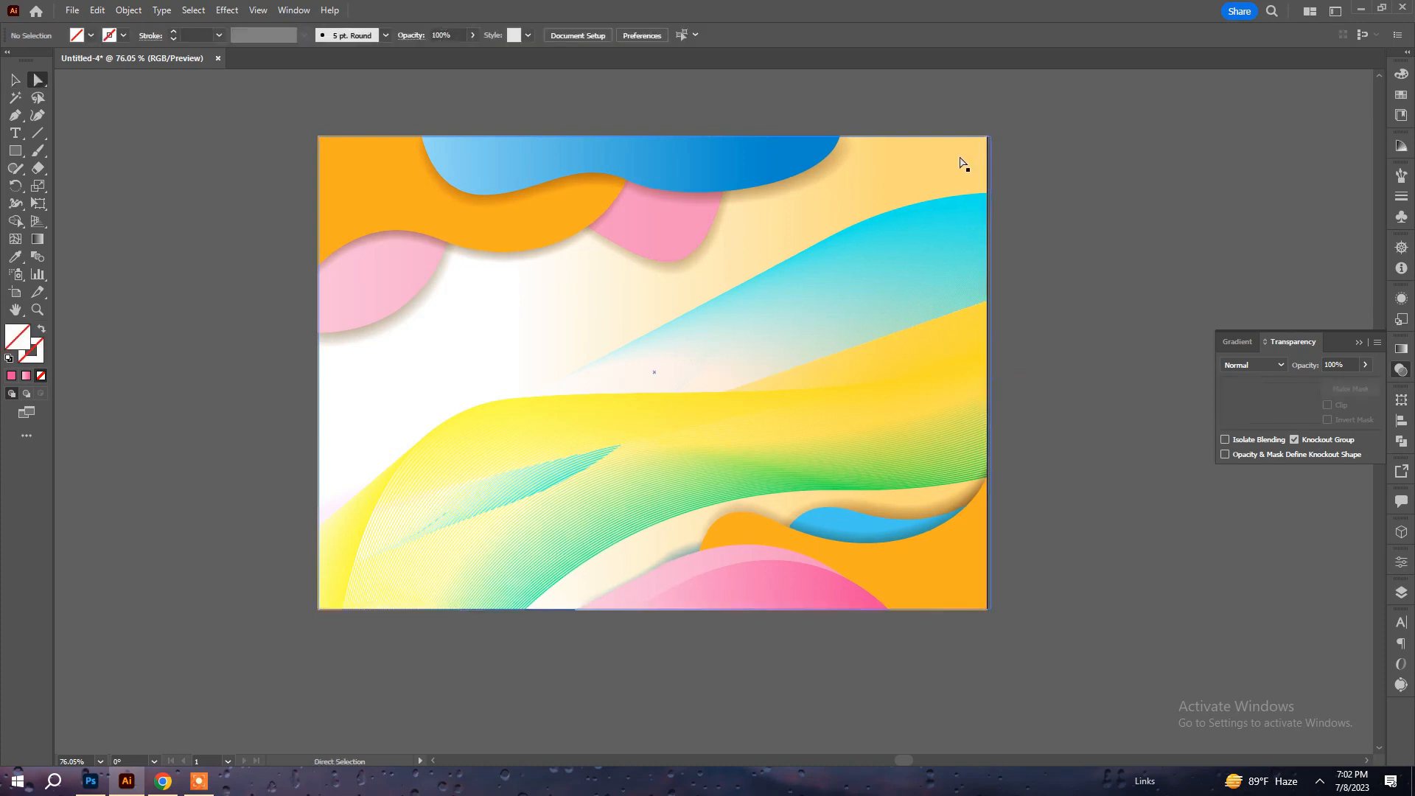
left_click(960, 161)
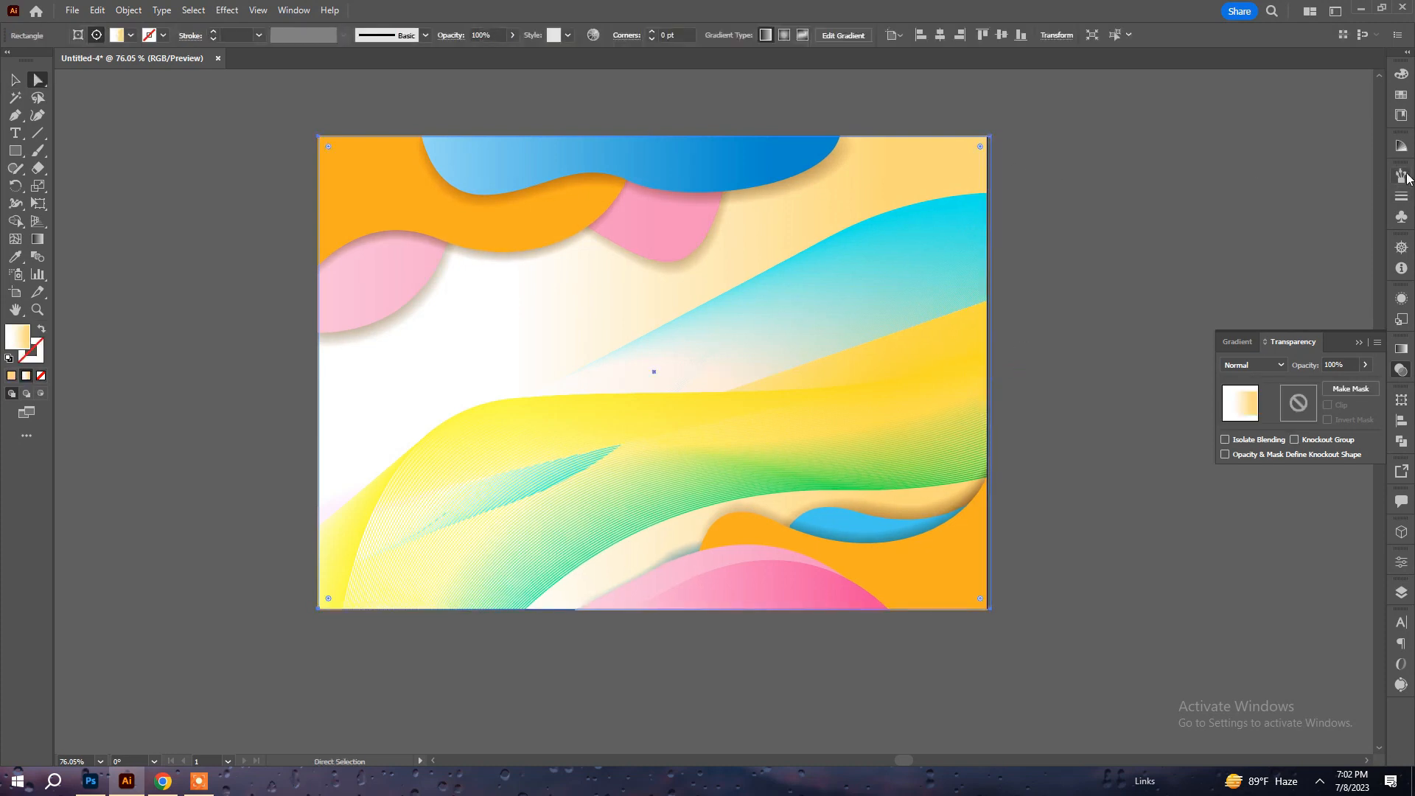
left_click(1134, 130)
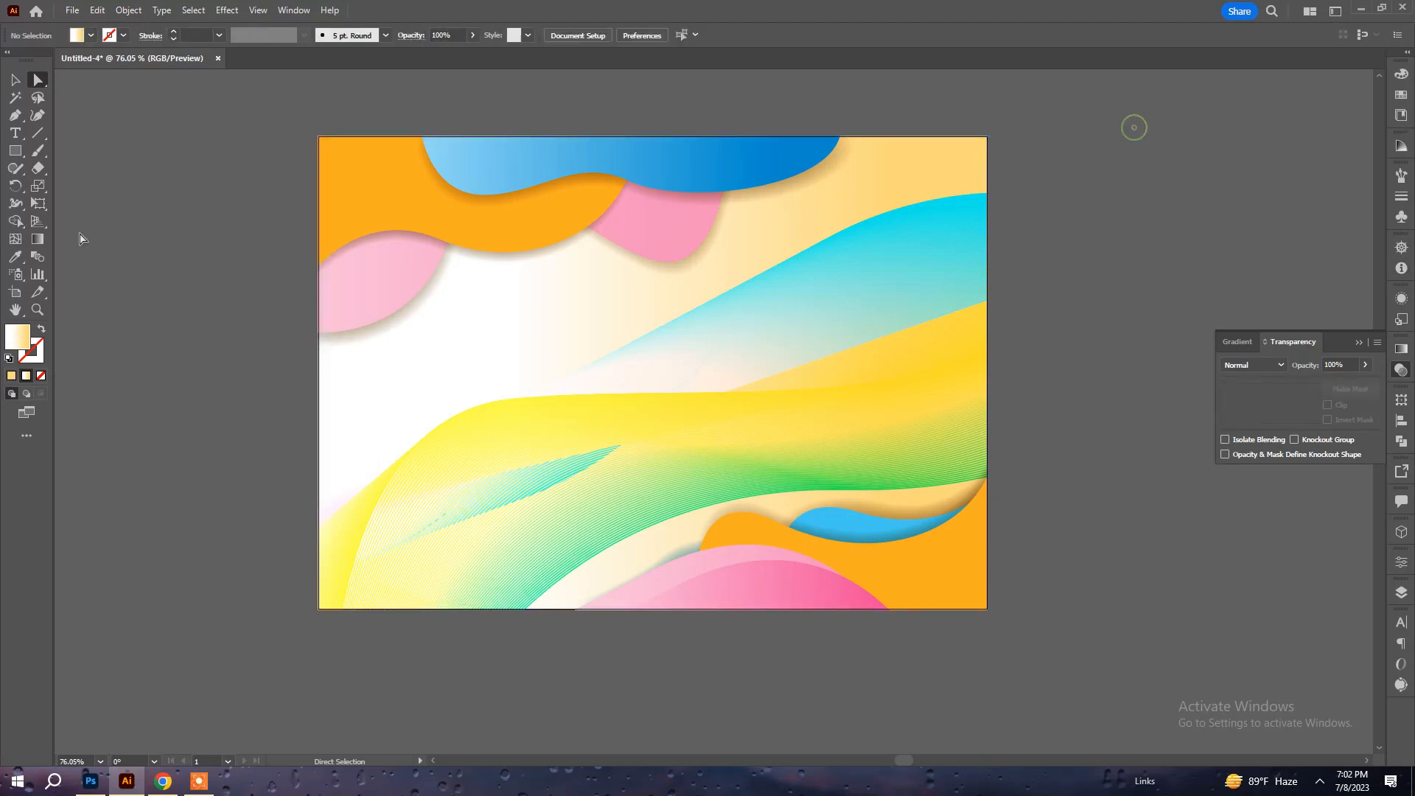
Draw a circle of about 35 pt on the white area and sample the top shape's blue gradient onto it.
left_click(15, 151)
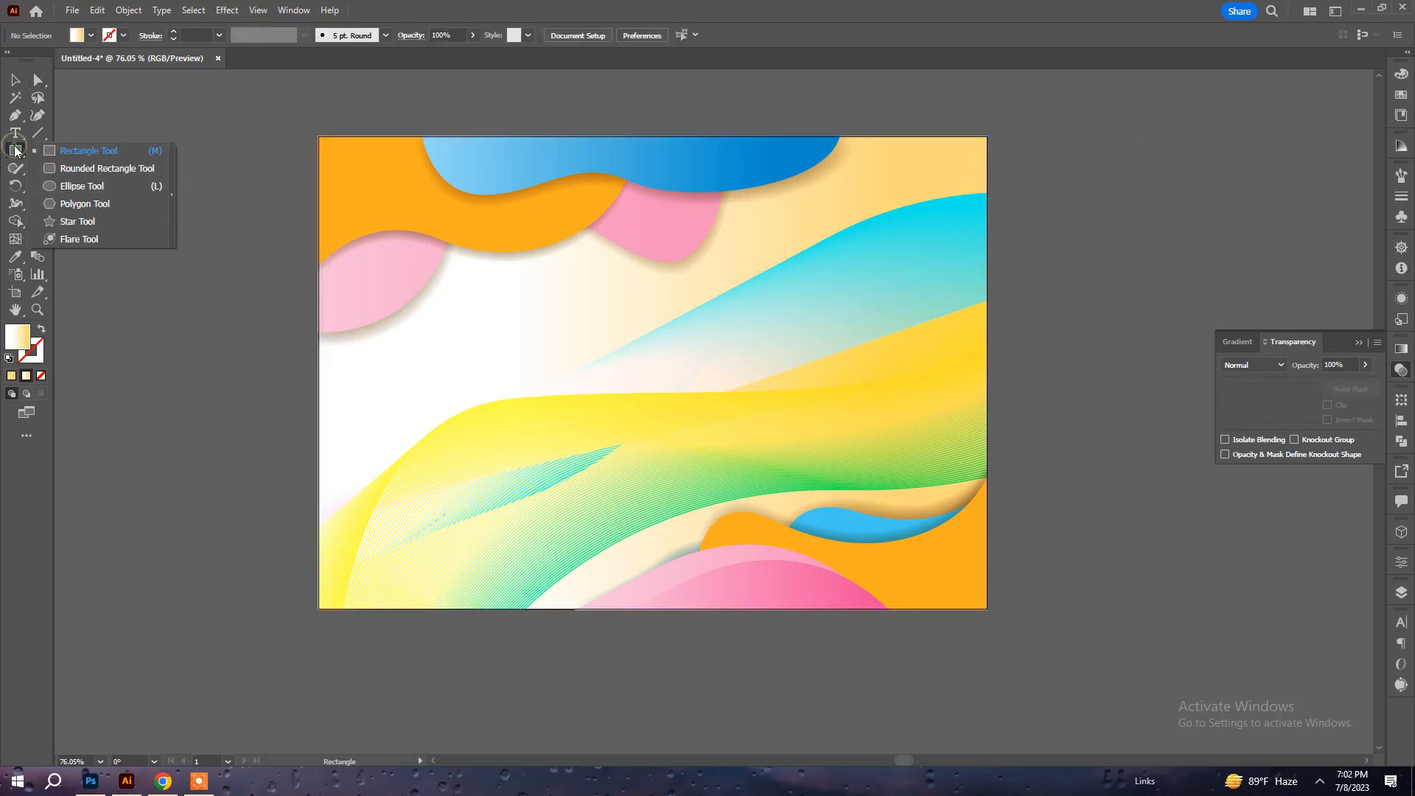
left_click(79, 189)
left_click_drag(363, 397, 384, 419)
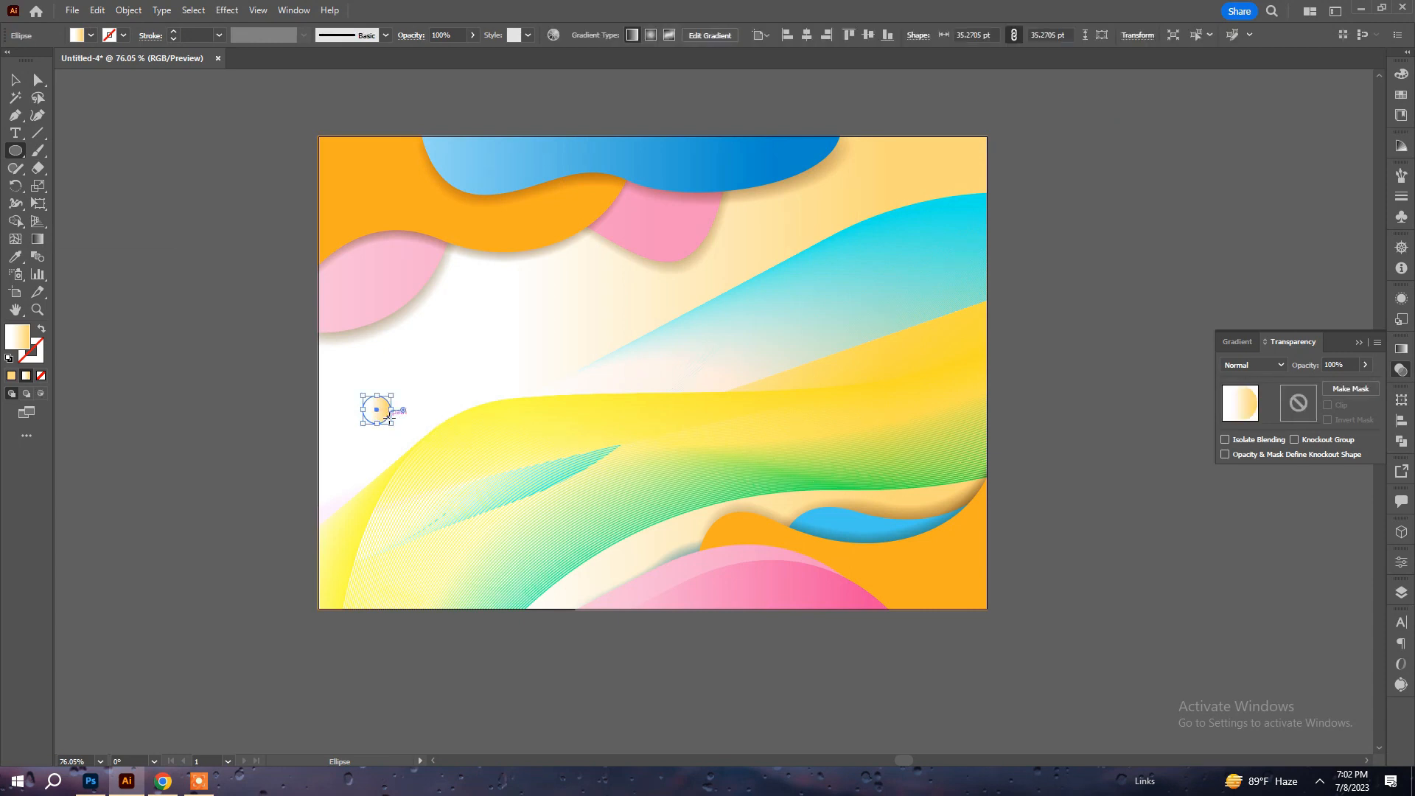
key("i")
left_click(733, 155)
key("v")
Place copies of the circle around the artwork and color the small ones pink and orange by sampling the upper shapes.
left_click_drag(385, 423, 634, 550)
key("i")
left_click(385, 309)
key("v")
left_click(15, 257)
left_click(361, 210)
key("ctrl+shift+a")
Color the circles near the artboard's bottom pink, light blue and orange by sampling the lower shapes, copying one over the waves.
key("a")
left_click(379, 411)
left_click(15, 257)
left_click(759, 582)
key("v")
left_click_drag(650, 546, 735, 366)
key("i")
left_click(808, 527)
key("a")
key("i")
left_click(926, 545)
key("v")
left_click(998, 567)
Enlarge the pink circle over the waves to about 134 pt and recolor its gradient from white to black.
left_click(696, 516)
left_click_drag(753, 369, 832, 364)
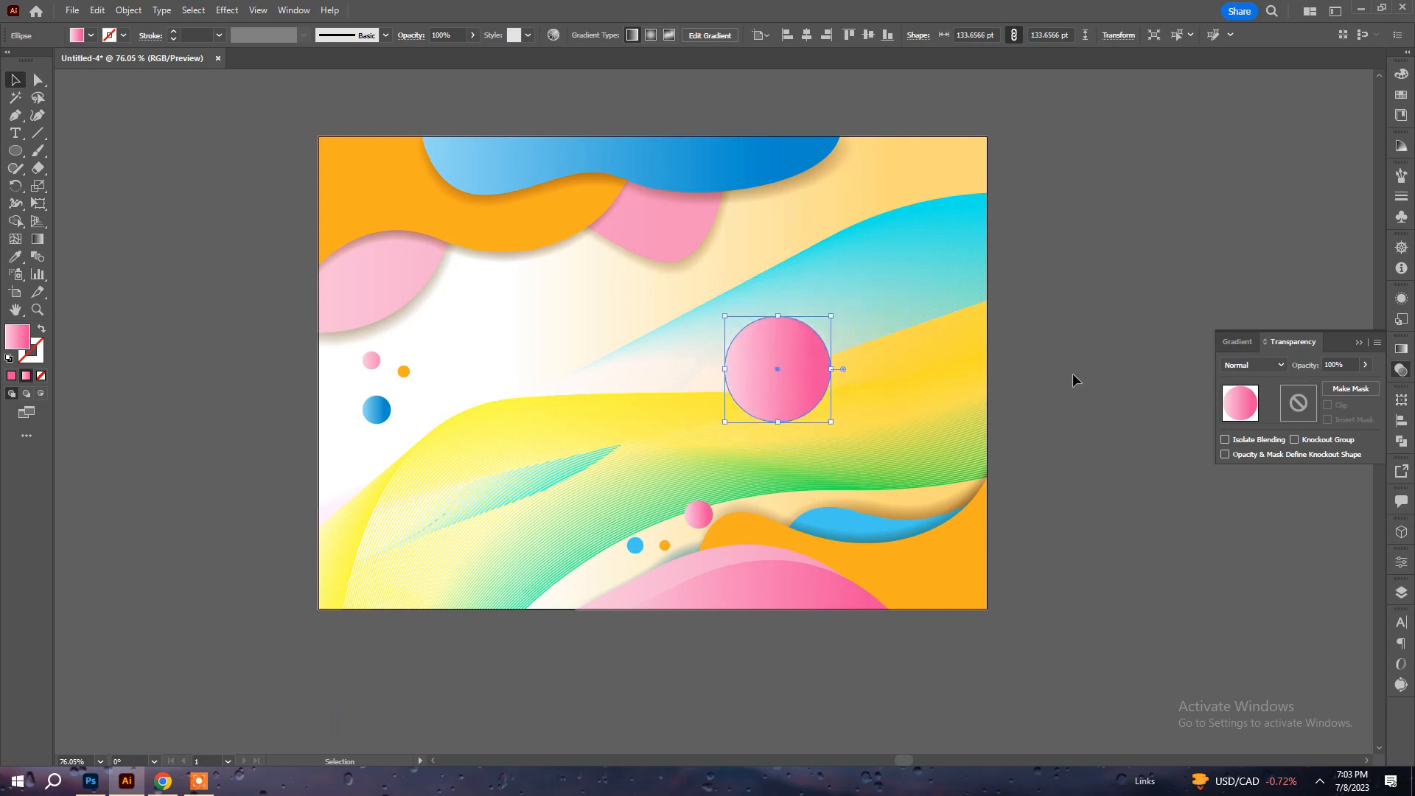
left_click(1401, 350)
double_click(1336, 480)
left_click(1307, 591)
left_click(1191, 609)
double_click(1227, 481)
left_click(1201, 610)
Set the black-and-white circle's blend mode to Color Dodge.
left_click(1401, 298)
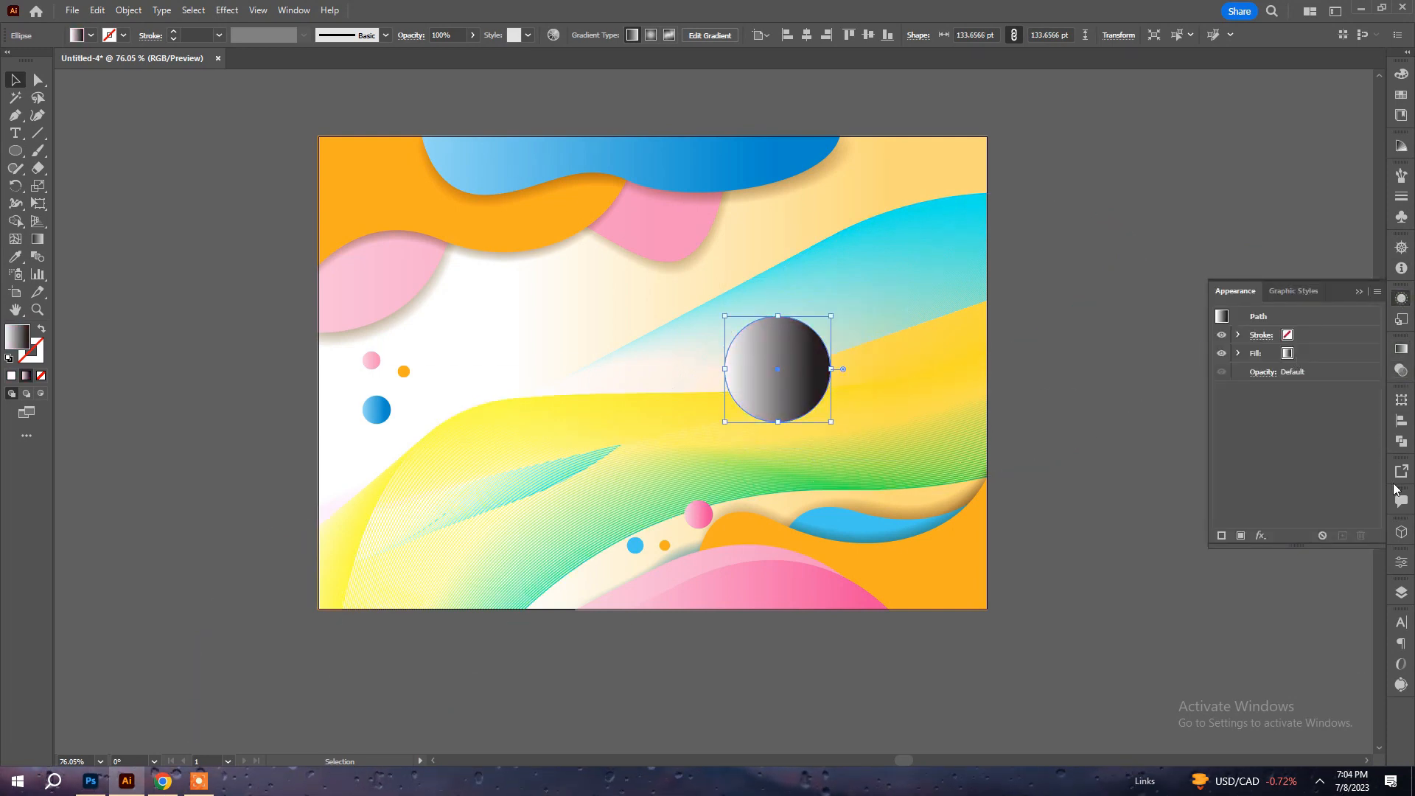
left_click(1401, 563)
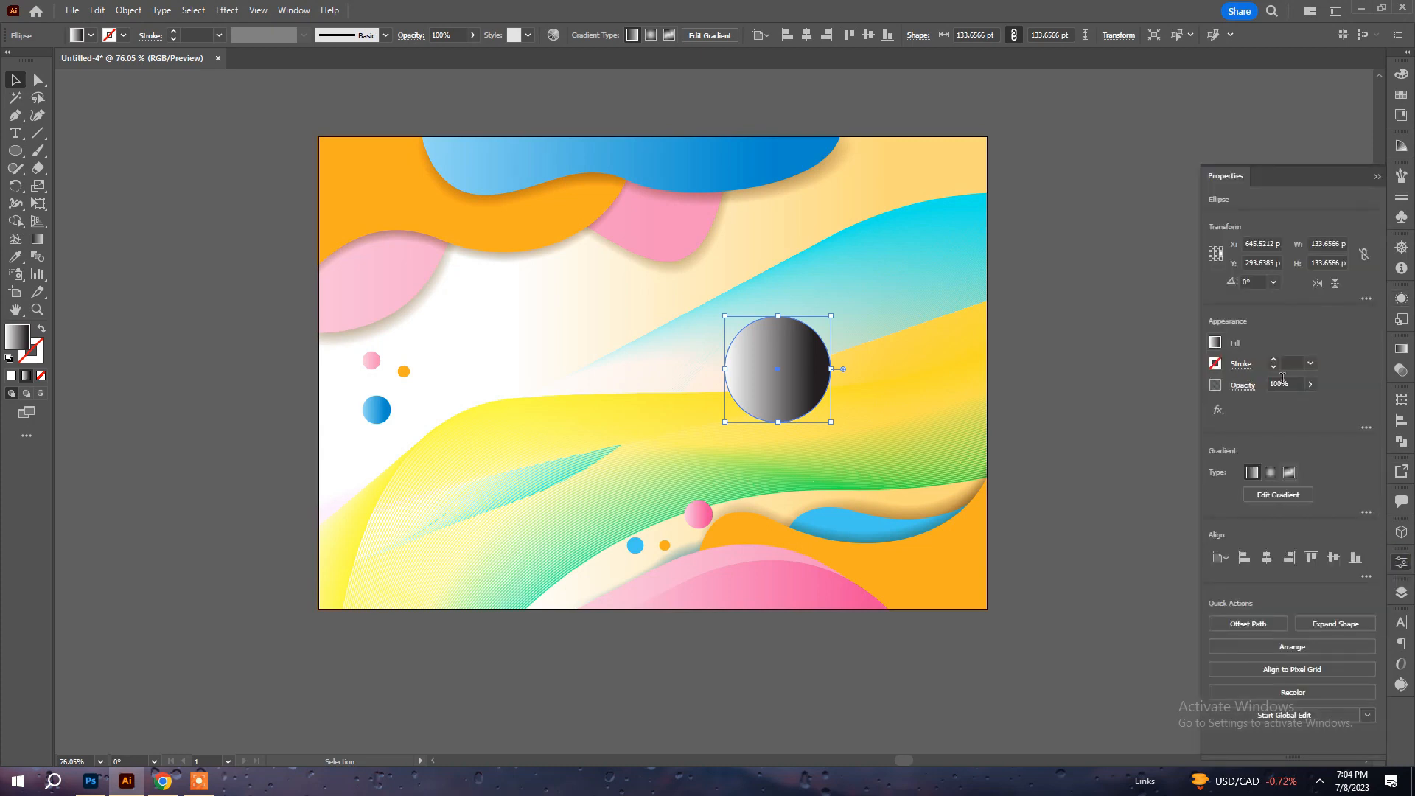
left_click(1241, 384)
left_click(1150, 412)
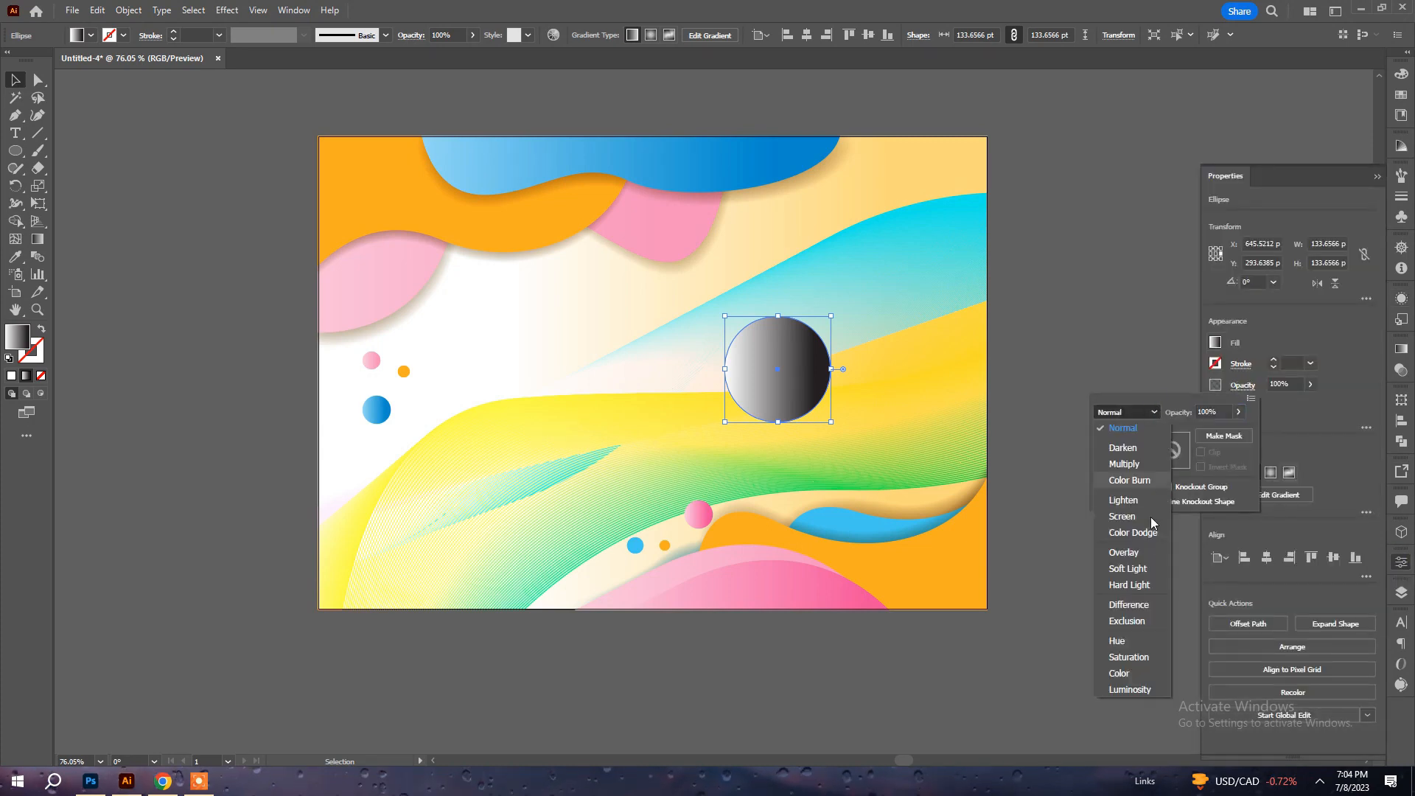
left_click(1151, 541)
left_click(1135, 415)
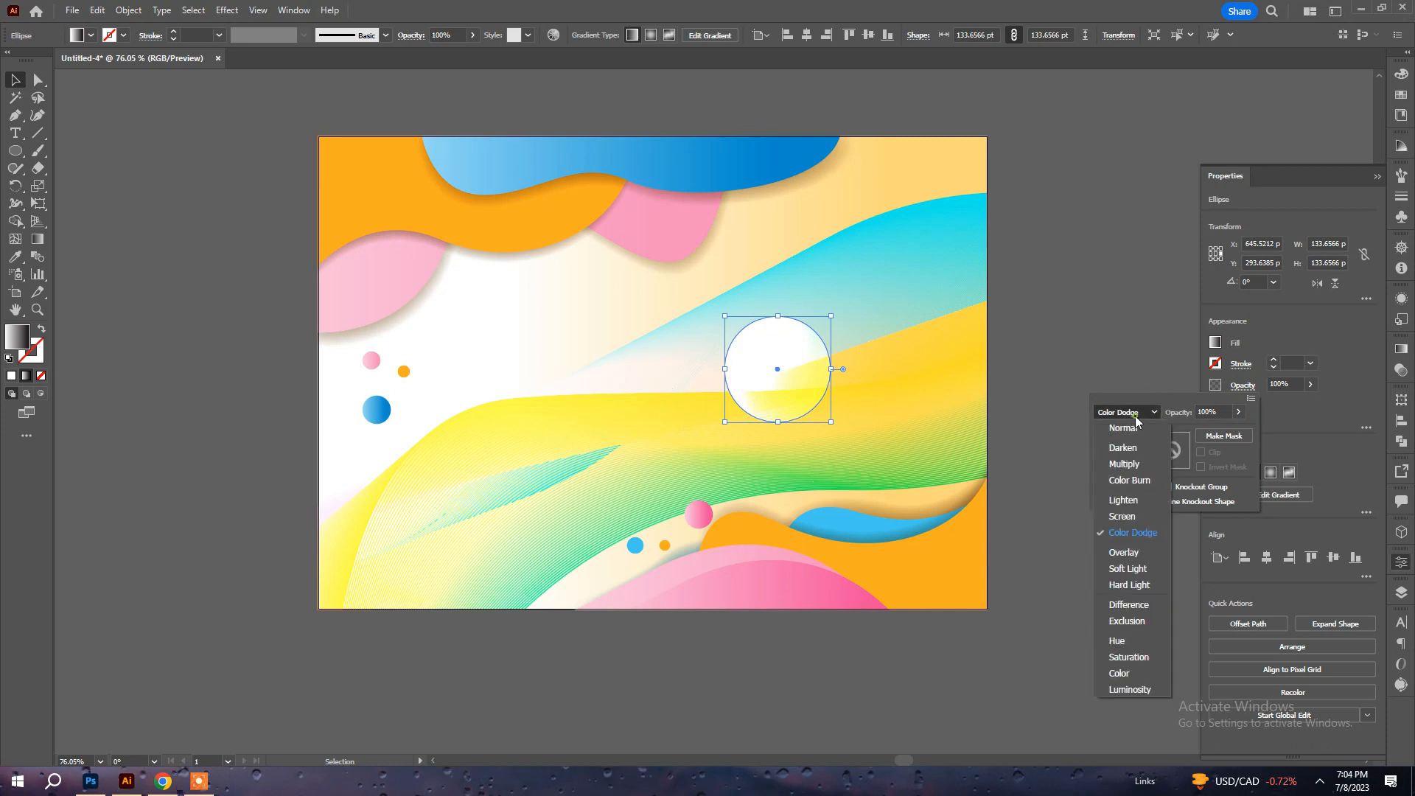
left_click(1133, 532)
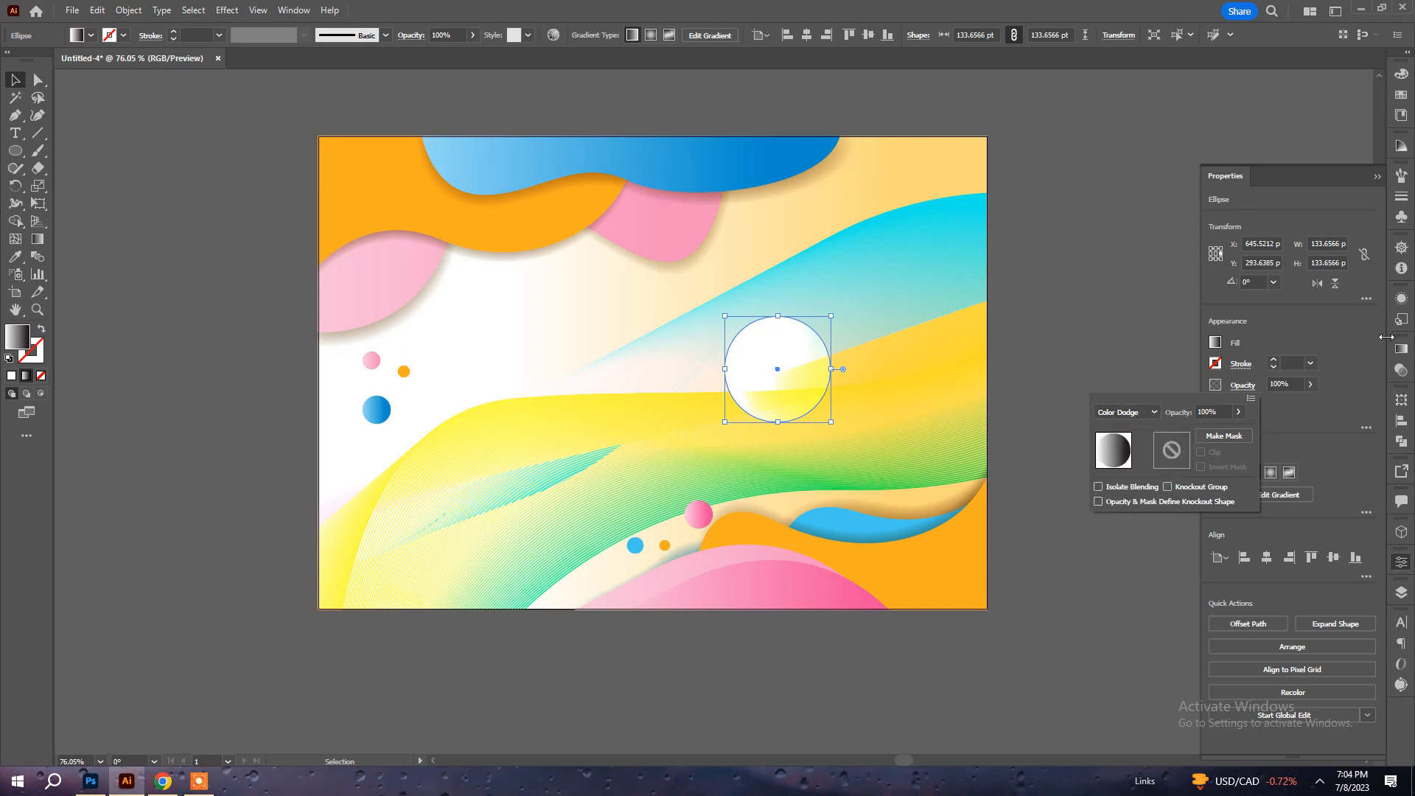
Change the Color Dodge circle's gradient type to radial.
left_click(1216, 343)
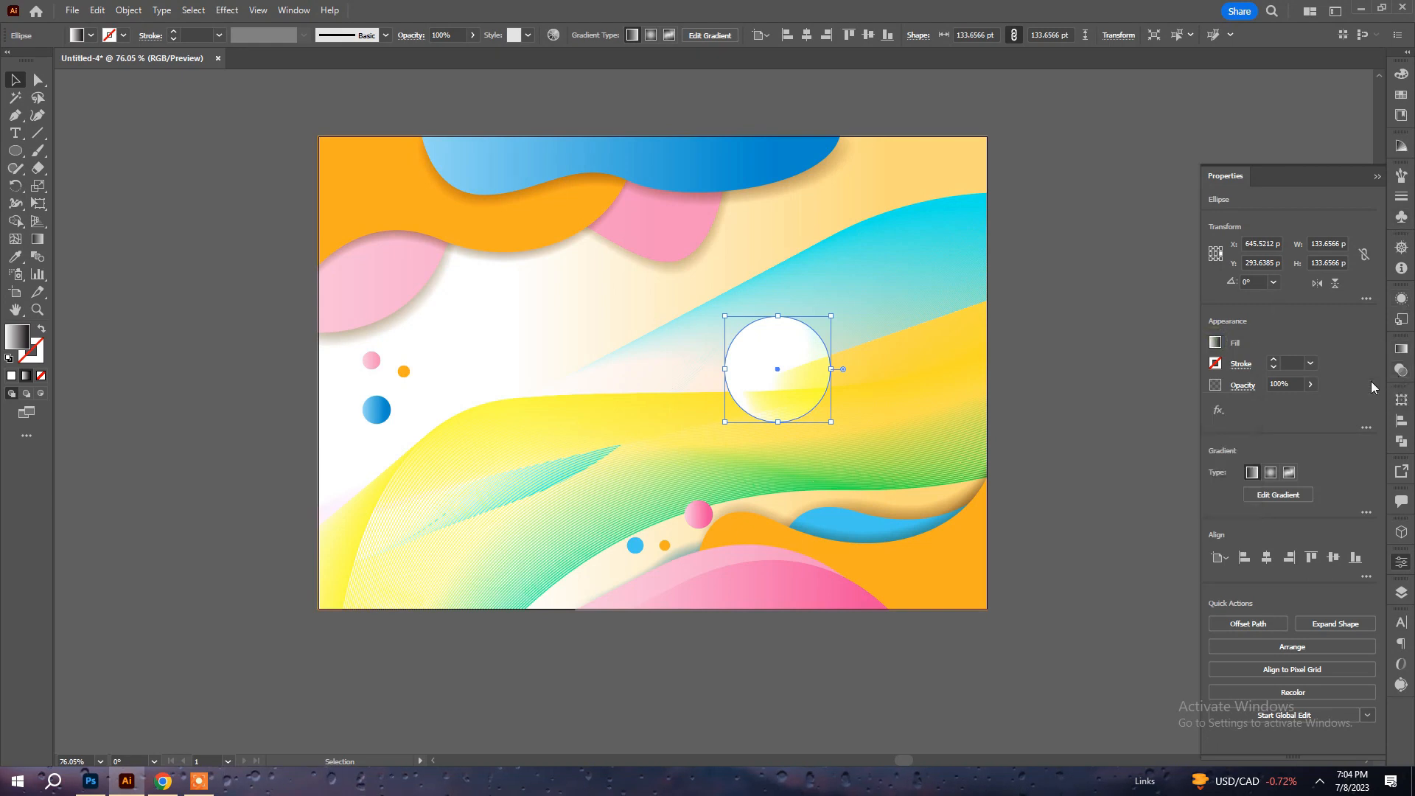
left_click(1400, 351)
left_click(1306, 366)
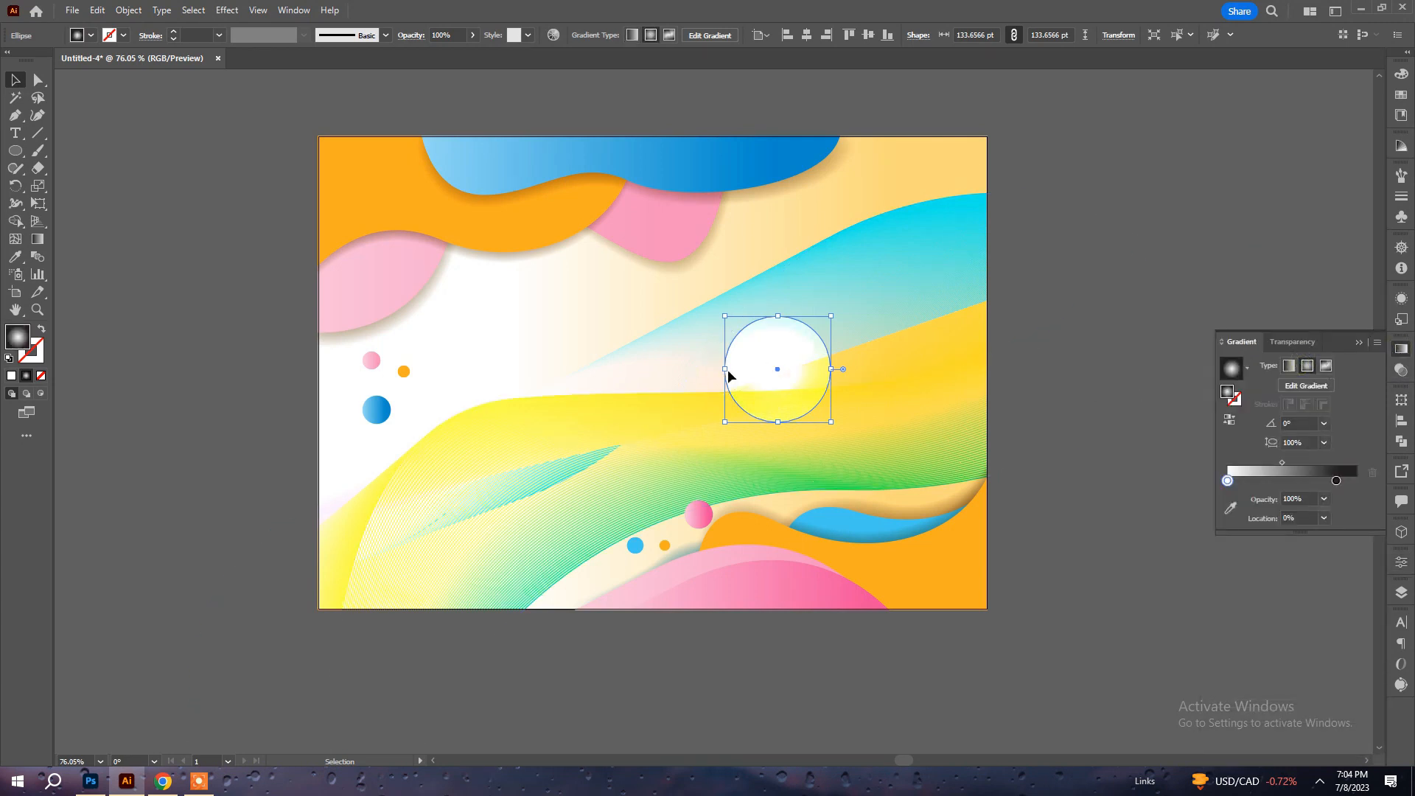
Resize the glow circle to about 270 pt and position it over the right half of the waves.
left_click_drag(729, 372, 529, 387)
key("a")
left_click_drag(775, 337, 887, 313)
key("v")
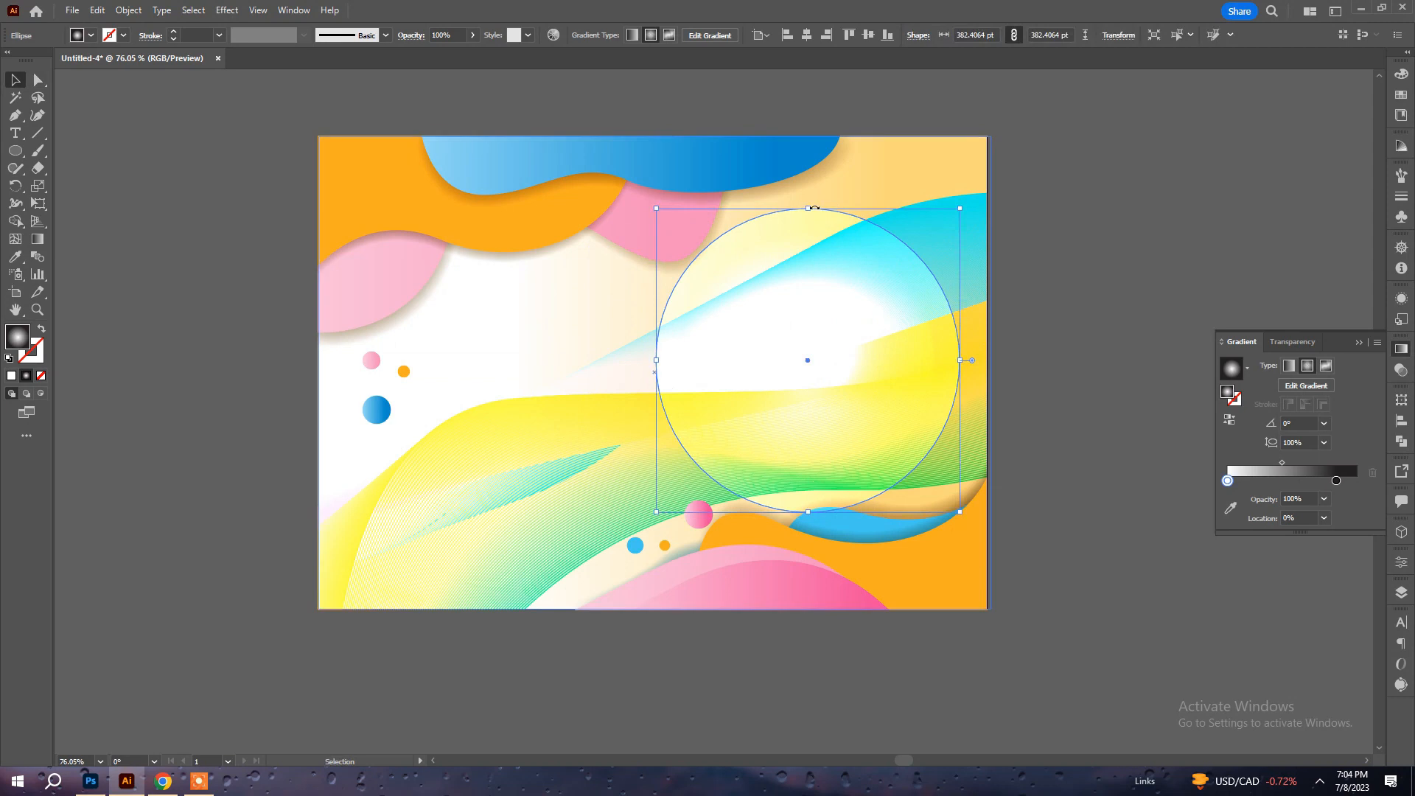
left_click_drag(813, 206, 800, 301)
Duplicate the glow circle, shrink the copy over the blue wave to its upper right, and deselect it.
left_click_drag(816, 409, 859, 393)
key("a")
key("v")
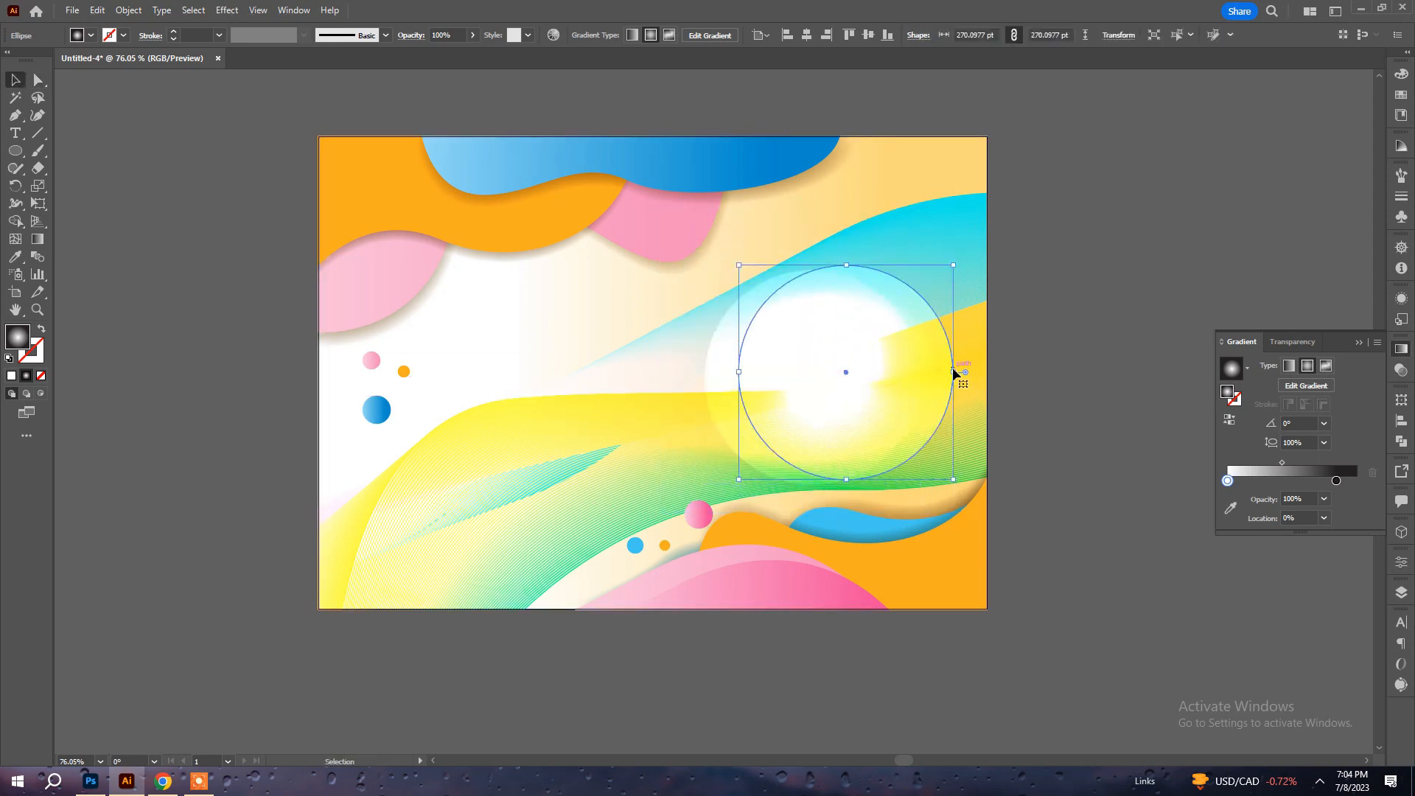
left_click_drag(954, 373, 946, 287)
key("a")
key("v")
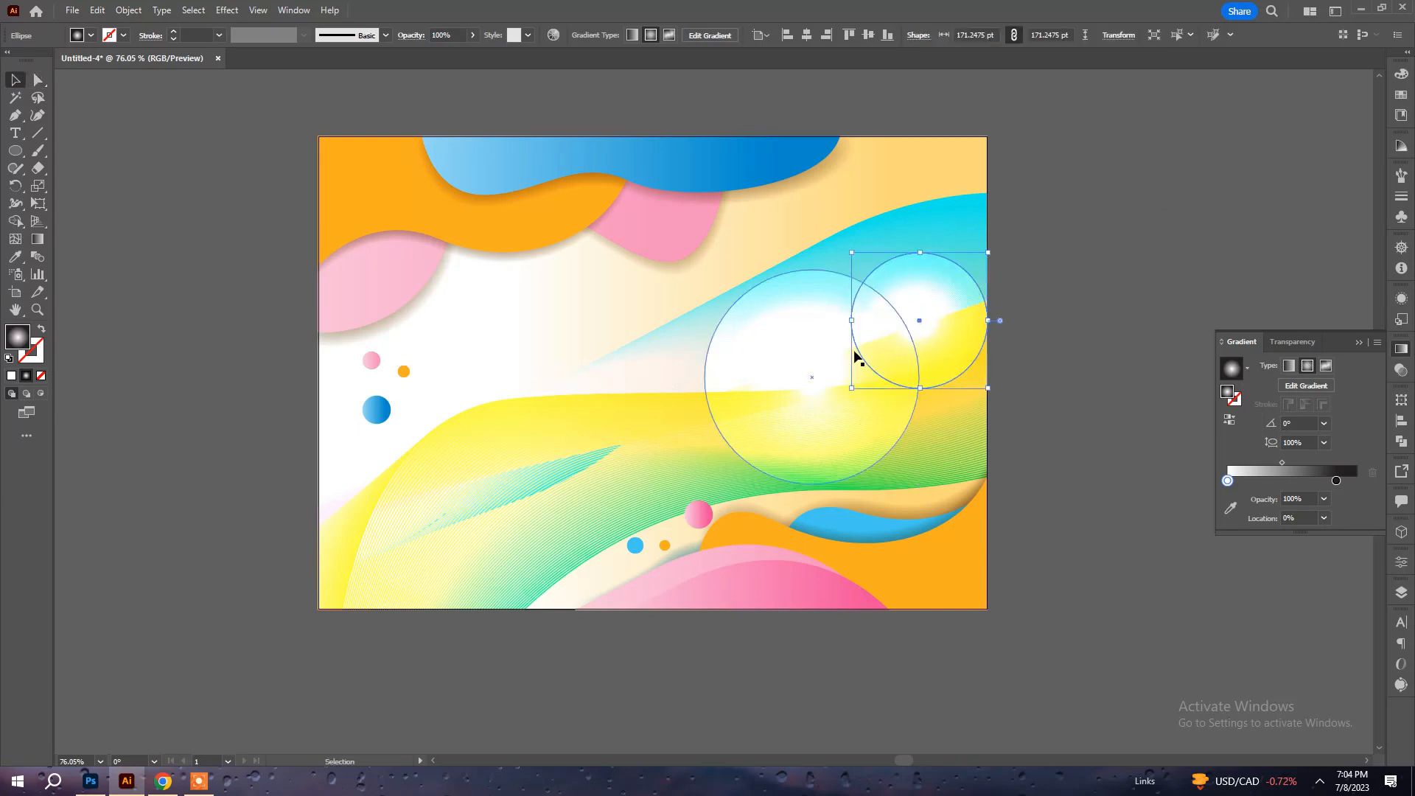
left_click_drag(852, 321, 948, 297)
key("a")
key("v")
left_click(1071, 278)
key("a")
left_click(1120, 281)
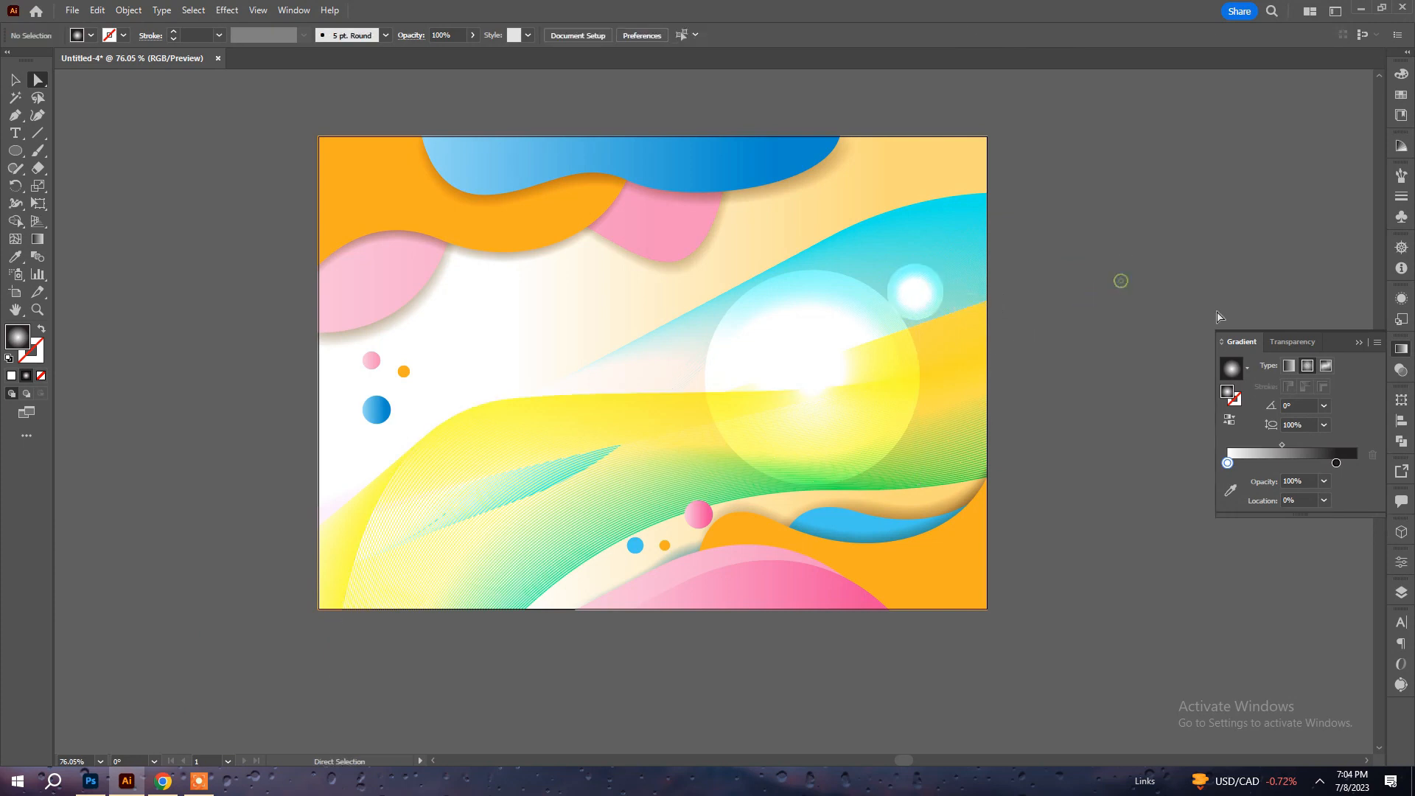